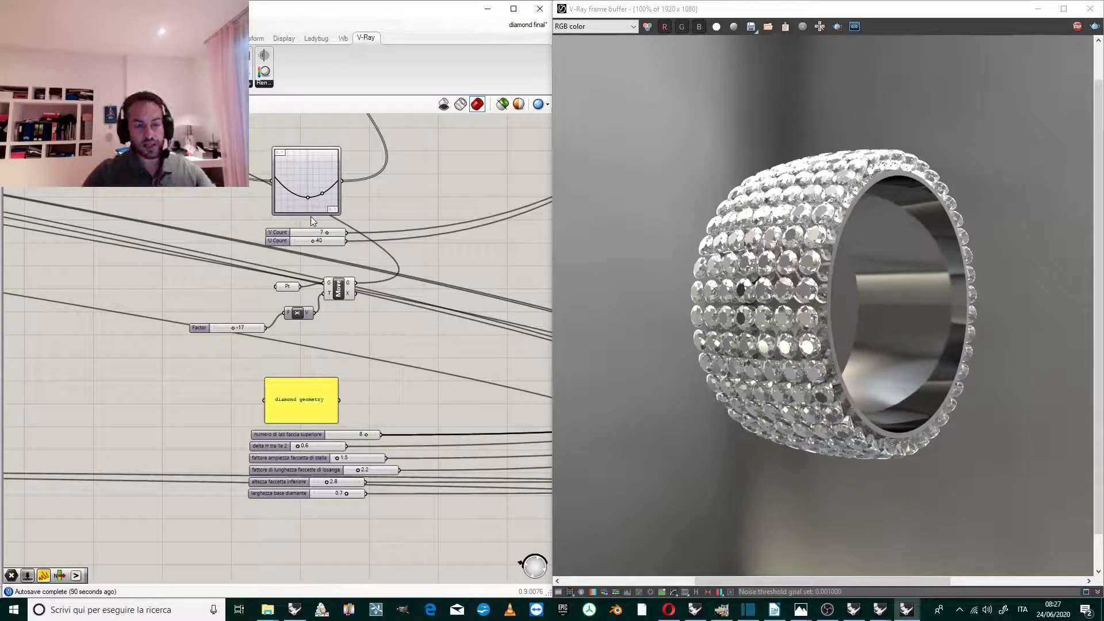
# - Deepen the Graph Mapper's parabola by lowering its minimum point, and set V Count to 9
pyautogui.scroll(1, 288, 154)
pyautogui.scroll(4, 311, 163)
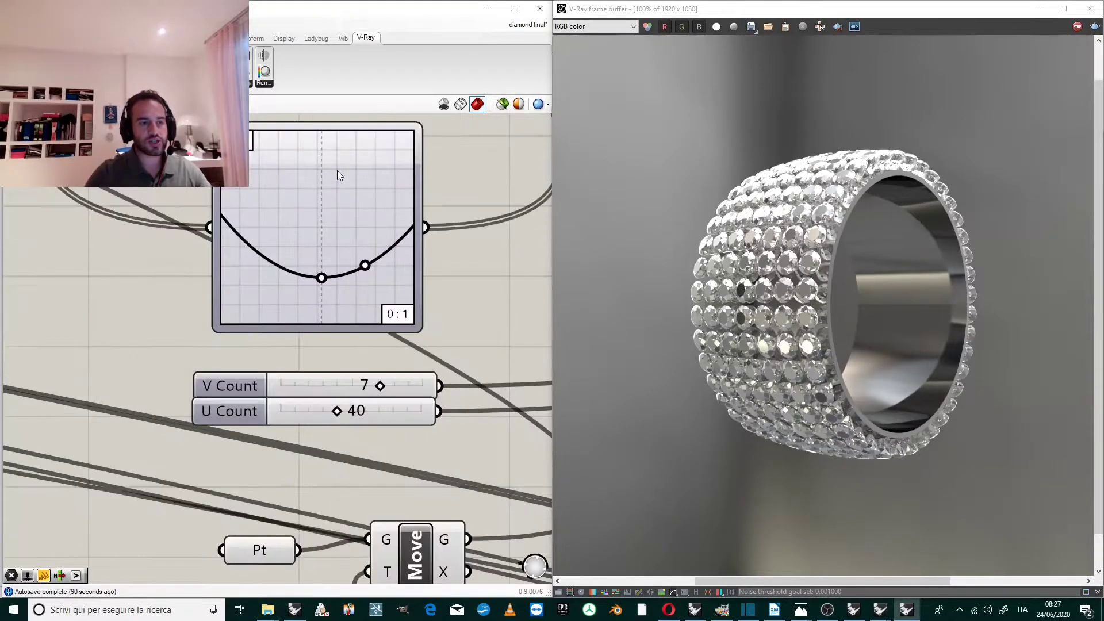
pyautogui.moveTo(322, 278); pyautogui.dragTo(323, 284)
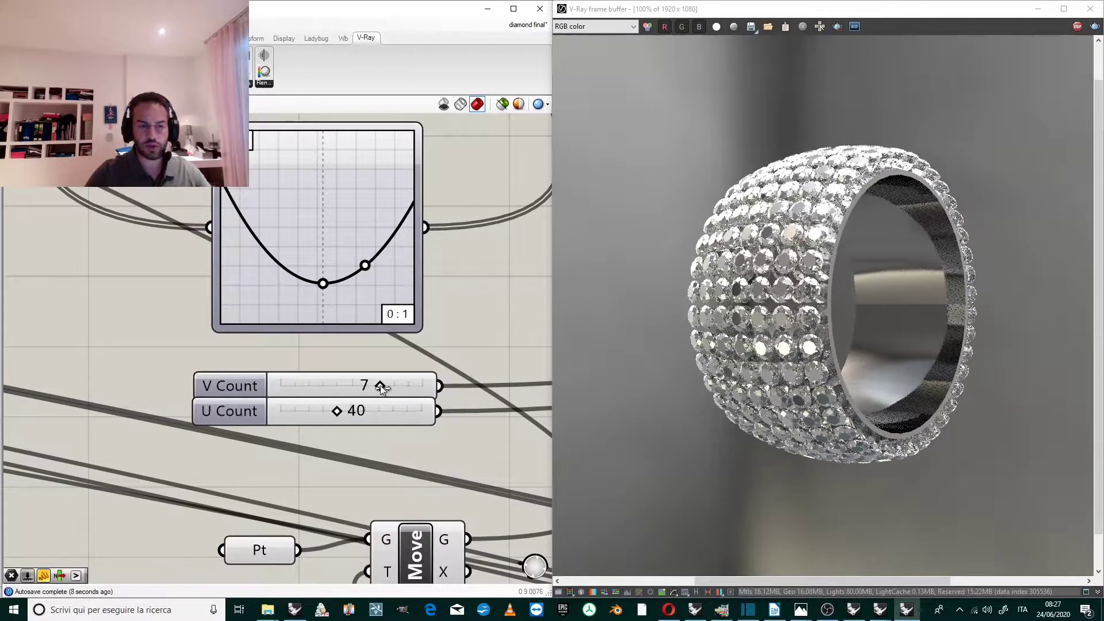
pyautogui.moveTo(387, 385); pyautogui.dragTo(390, 385)
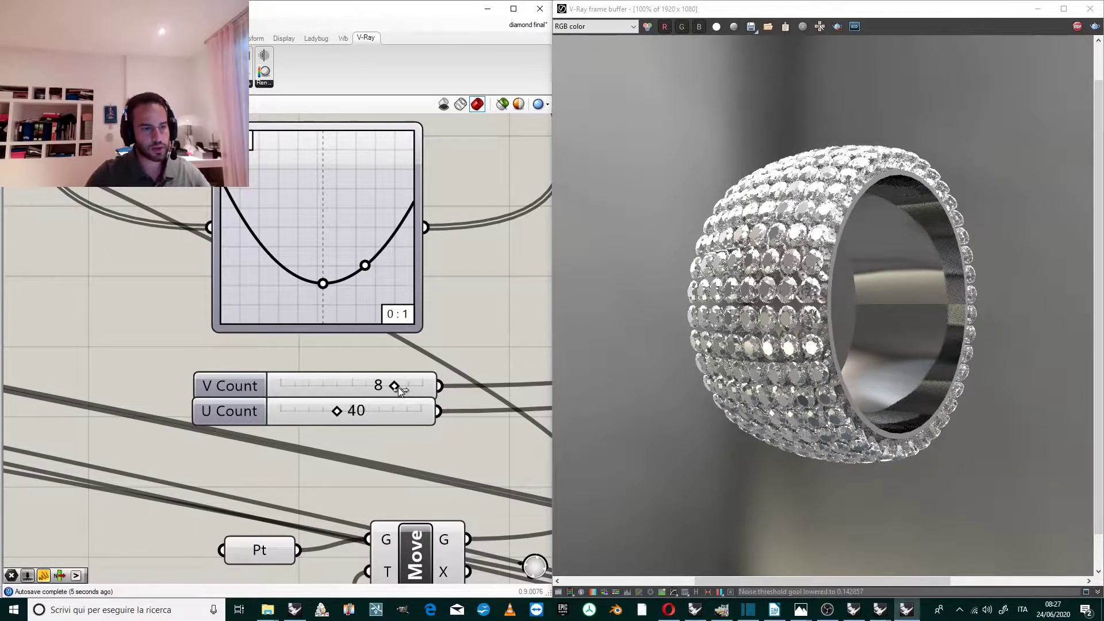
pyautogui.moveTo(402, 387); pyautogui.dragTo(410, 387)
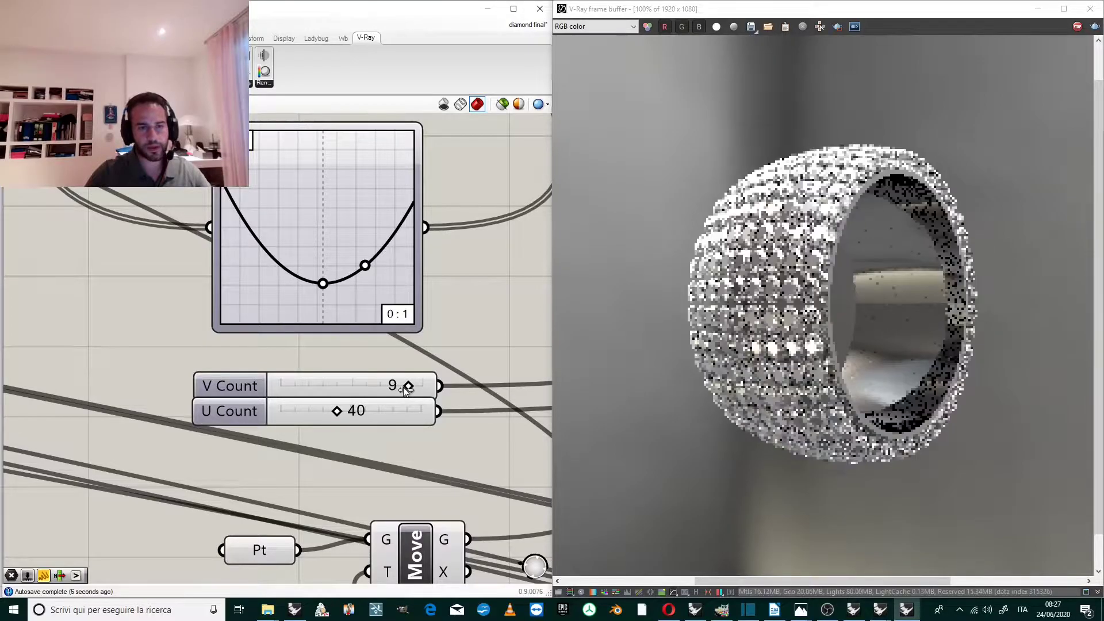
# - Set "numero di lati faccia superiore" in the diamond geometry parameters to 9
pyautogui.scroll(-1, 384, 188)
pyautogui.scroll(-6, 384, 187)
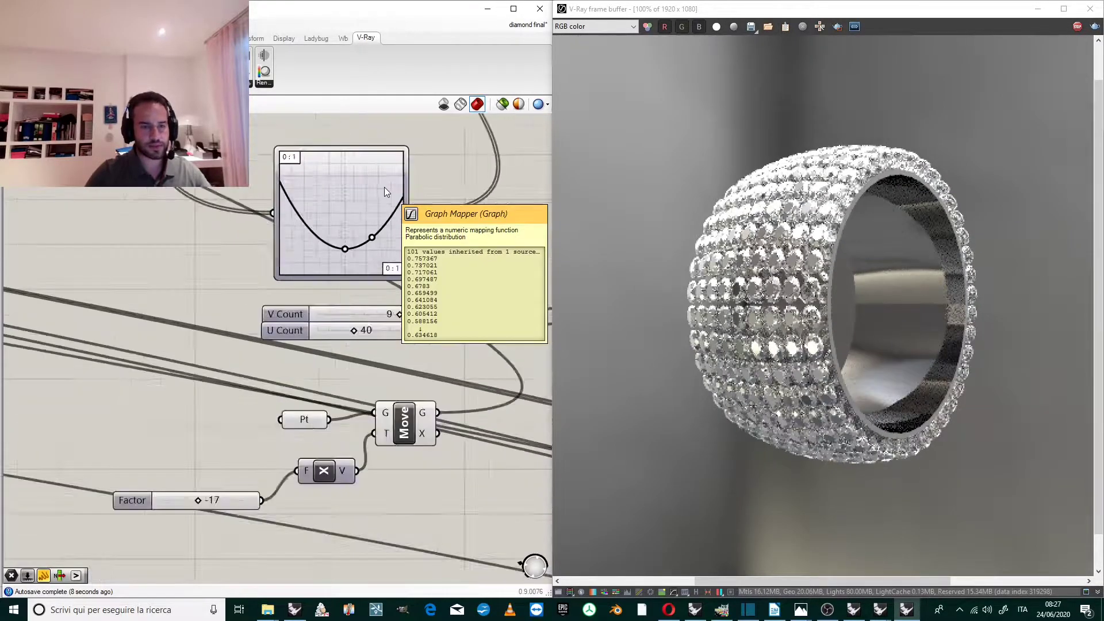
pyautogui.scroll(6, 404, 422)
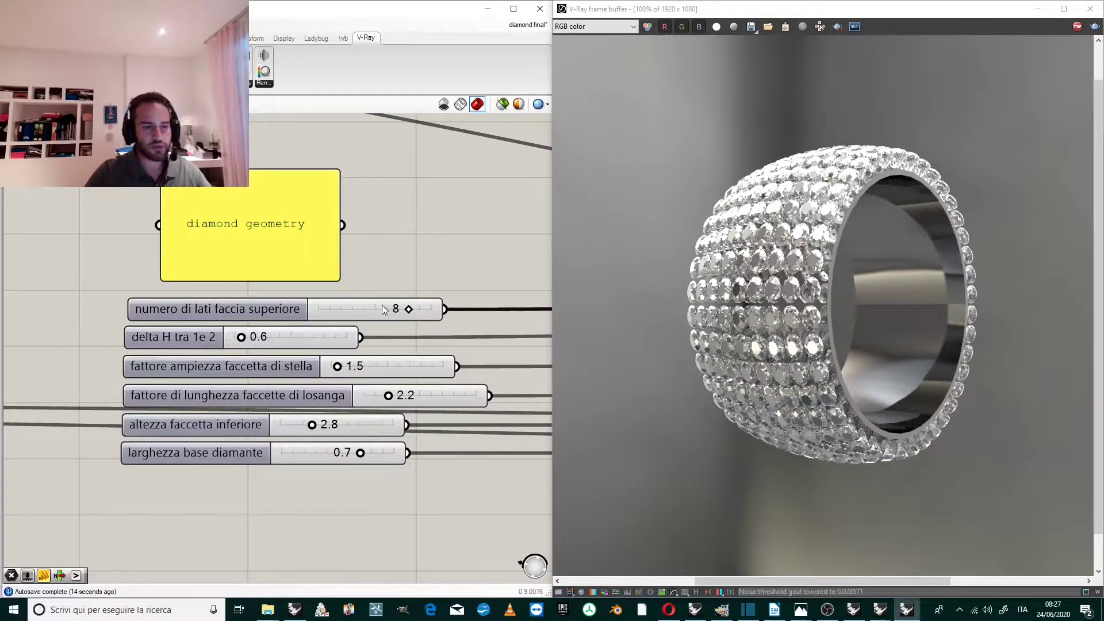
pyautogui.scroll(1, 408, 309)
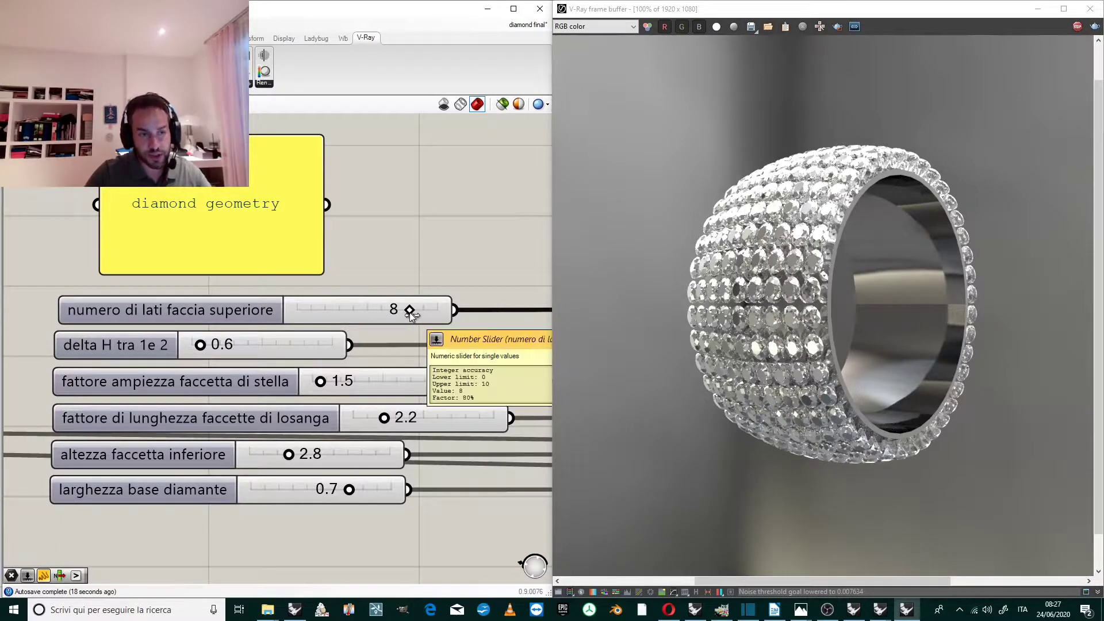
pyautogui.moveTo(419, 311); pyautogui.dragTo(421, 311)
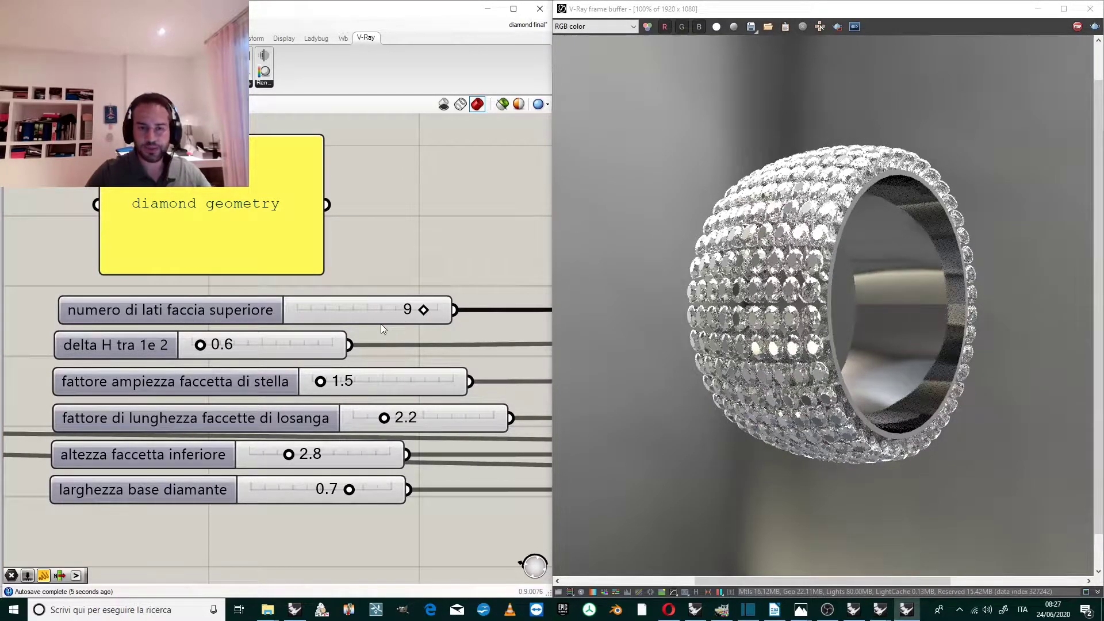
# - Slightly increase the Factor value that drives the X vector of the Move component
pyautogui.scroll(-4, 418, 390)
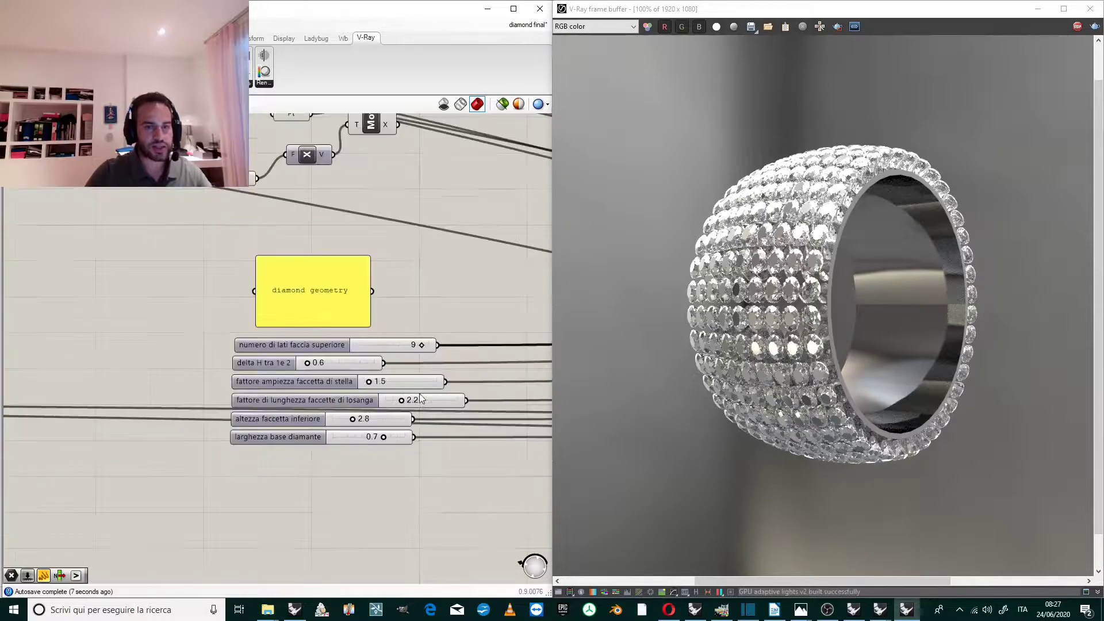
pyautogui.scroll(-2, 359, 296)
pyautogui.scroll(5, 314, 202)
pyautogui.scroll(2, 213, 366)
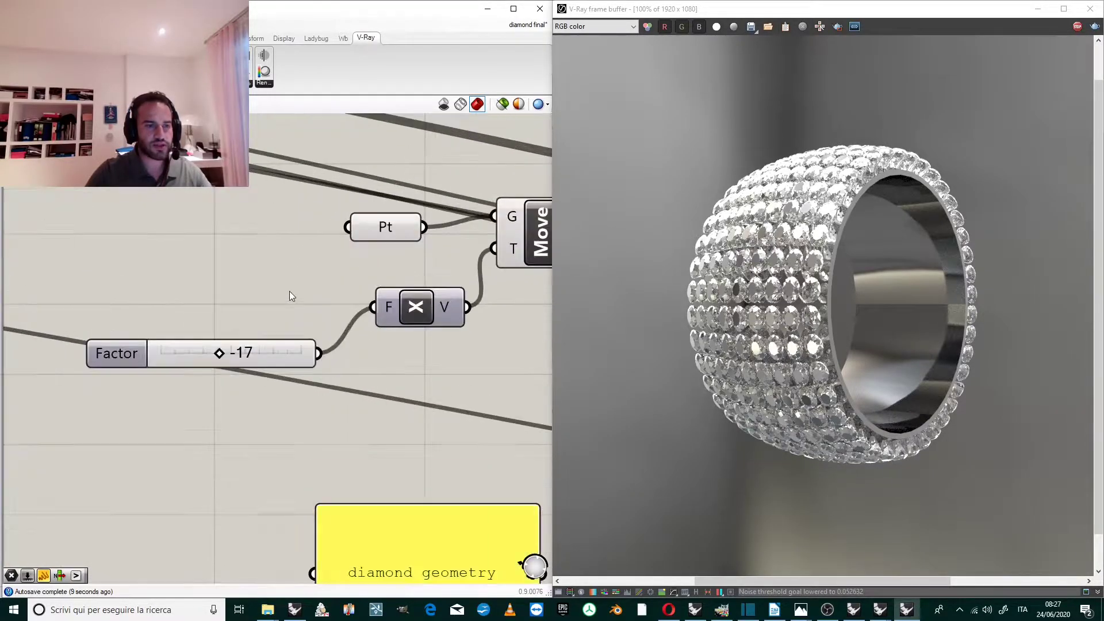
pyautogui.moveTo(219, 353)
pyautogui.mouseDown()
pyautogui.moveTo(183, 354)
pyautogui.moveTo(221, 355)
pyautogui.mouseUp()
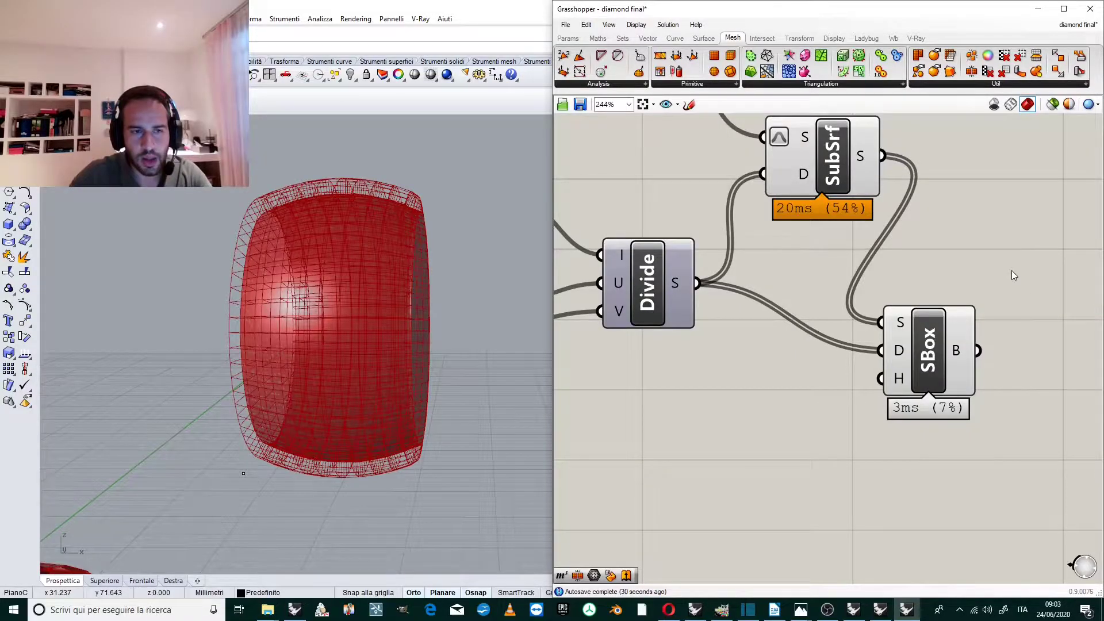
# - Add a Mesh parameter beside the diamond parameter and feed it with the diamond output
pyautogui.scroll(-2, 1012, 271)
pyautogui.scroll(2, 1012, 274)
pyautogui.scroll(-10, 1013, 279)
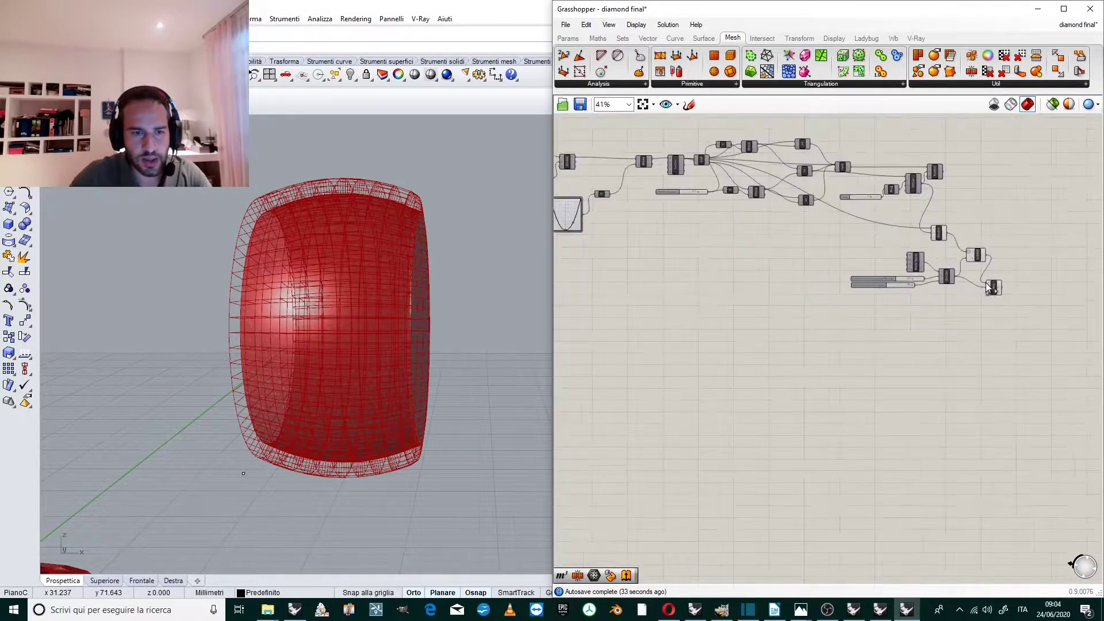
pyautogui.scroll(12, 633, 290)
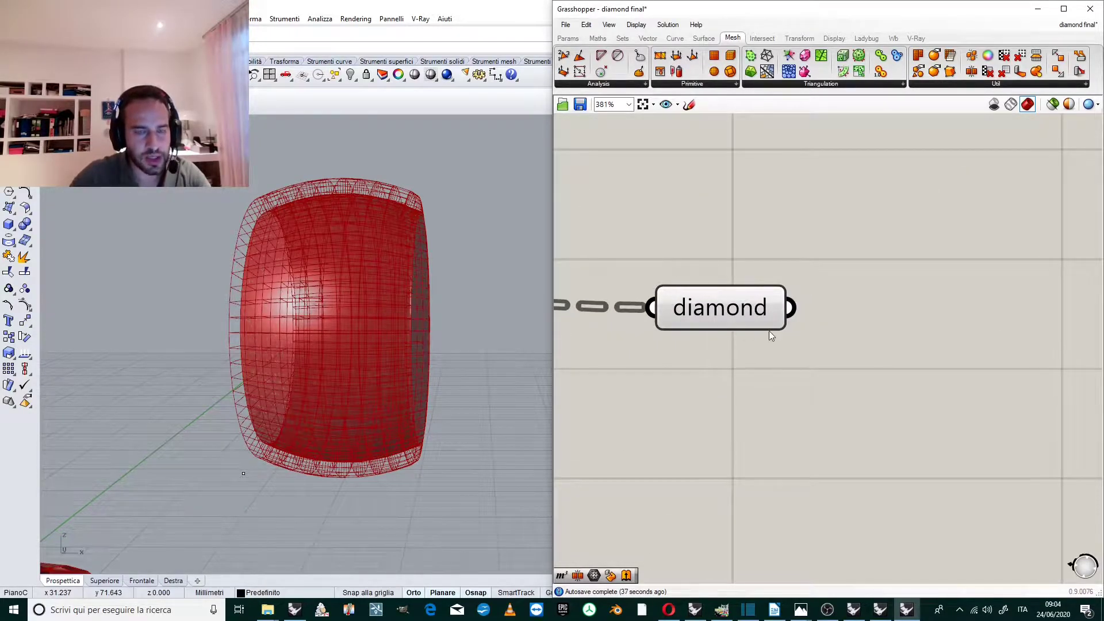
pyautogui.doubleClick(895, 279)
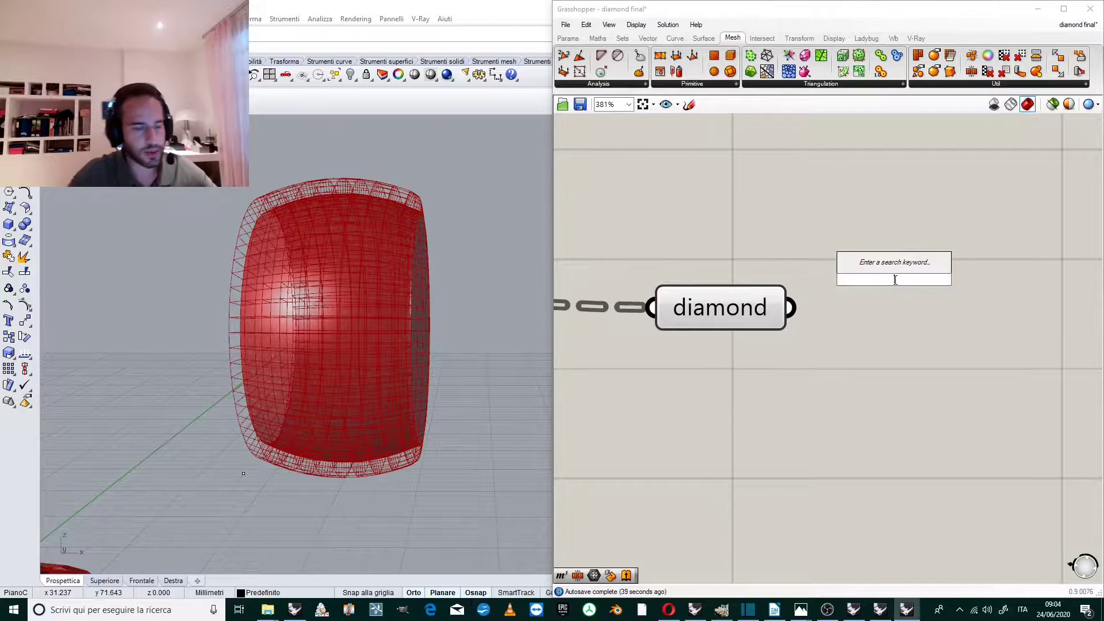
pyautogui.write('mesh')
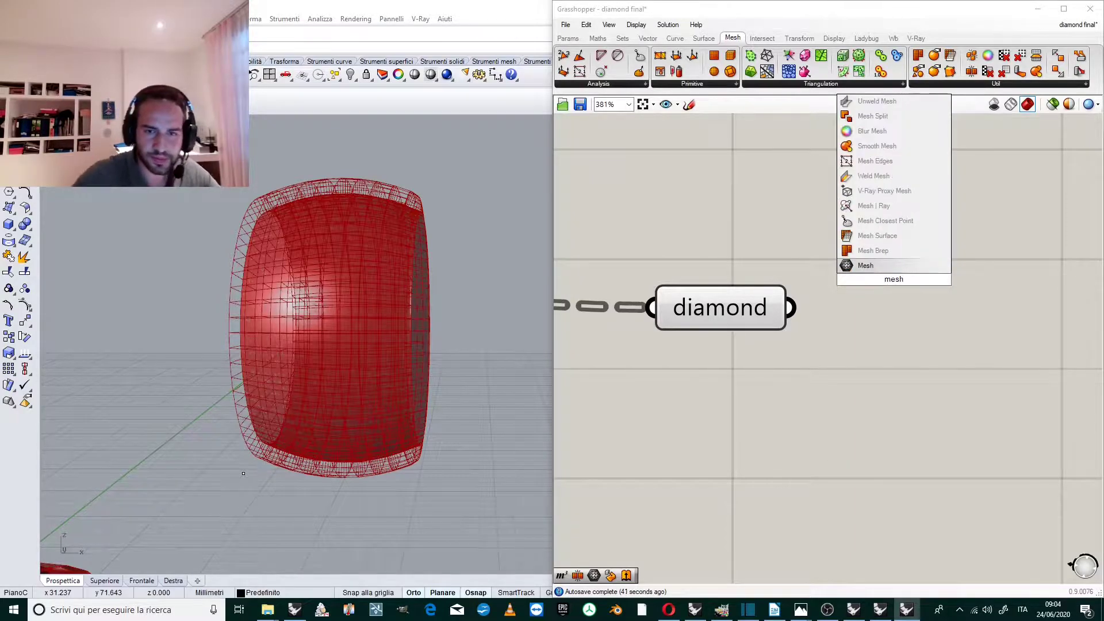
pyautogui.click(889, 266)
pyautogui.moveTo(892, 278); pyautogui.dragTo(902, 338)
pyautogui.moveTo(792, 308); pyautogui.dragTo(860, 329)
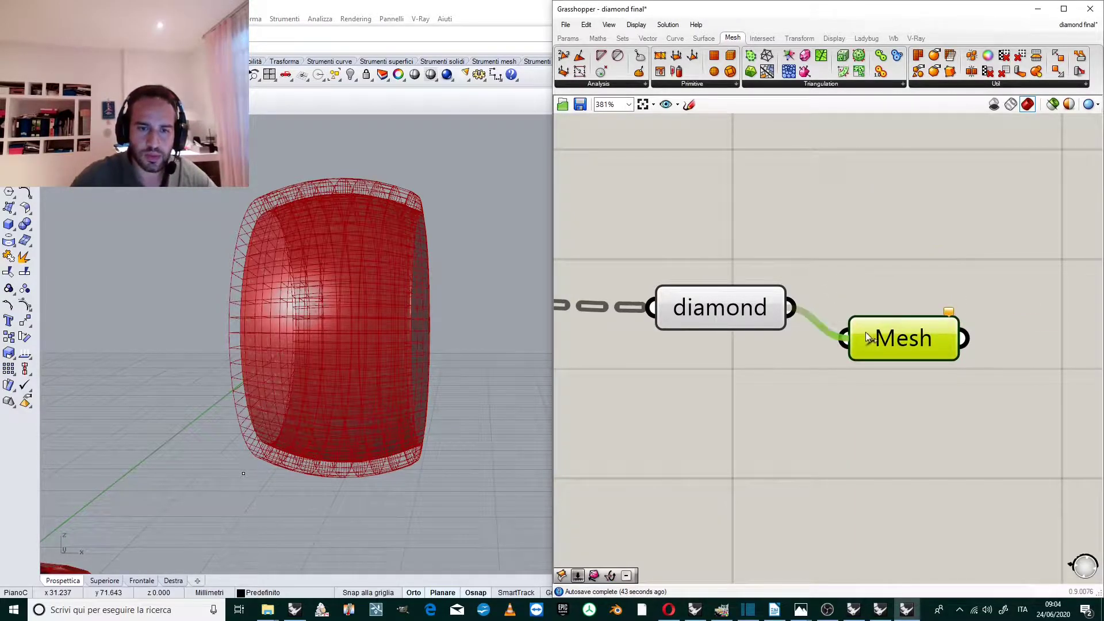
pyautogui.click(816, 225)
# - Flatten the Mesh parameter and align it beside the diamond parameter
pyautogui.scroll(-2, 816, 225)
pyautogui.scroll(1, 868, 292)
pyautogui.scroll(-2, 826, 305)
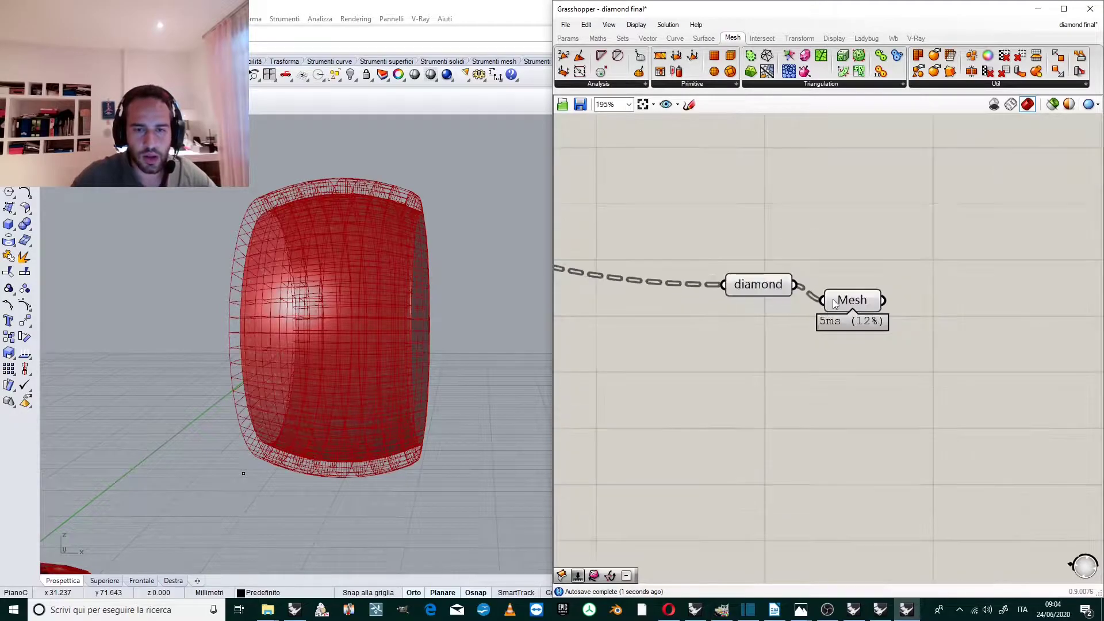
pyautogui.scroll(2, 829, 311)
pyautogui.rightClick(832, 349)
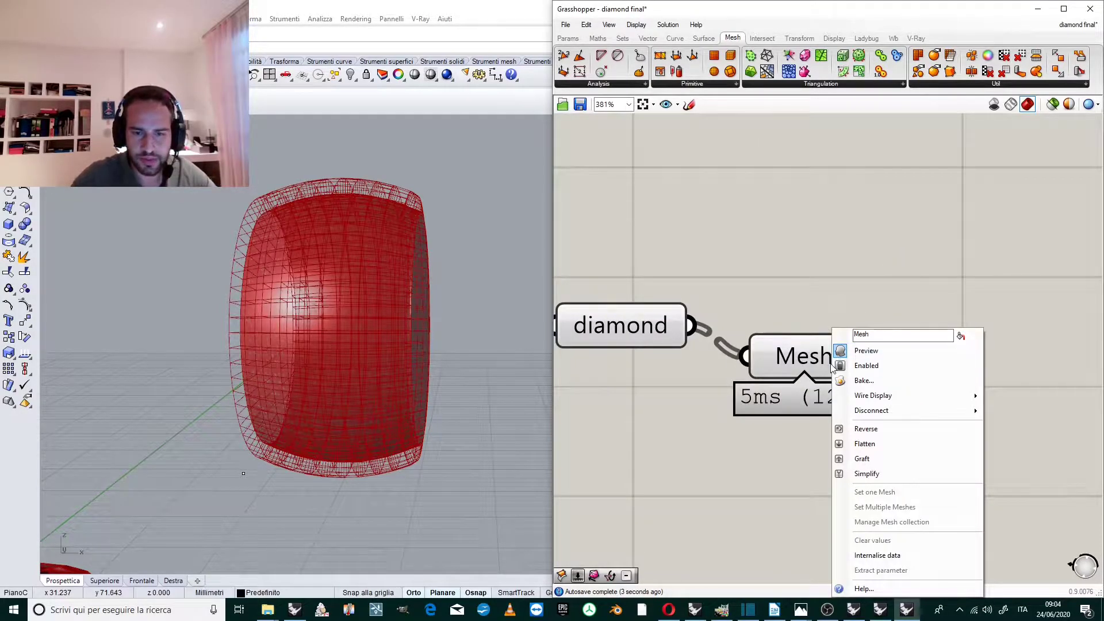
pyautogui.click(837, 443)
pyautogui.moveTo(816, 355); pyautogui.dragTo(860, 313)
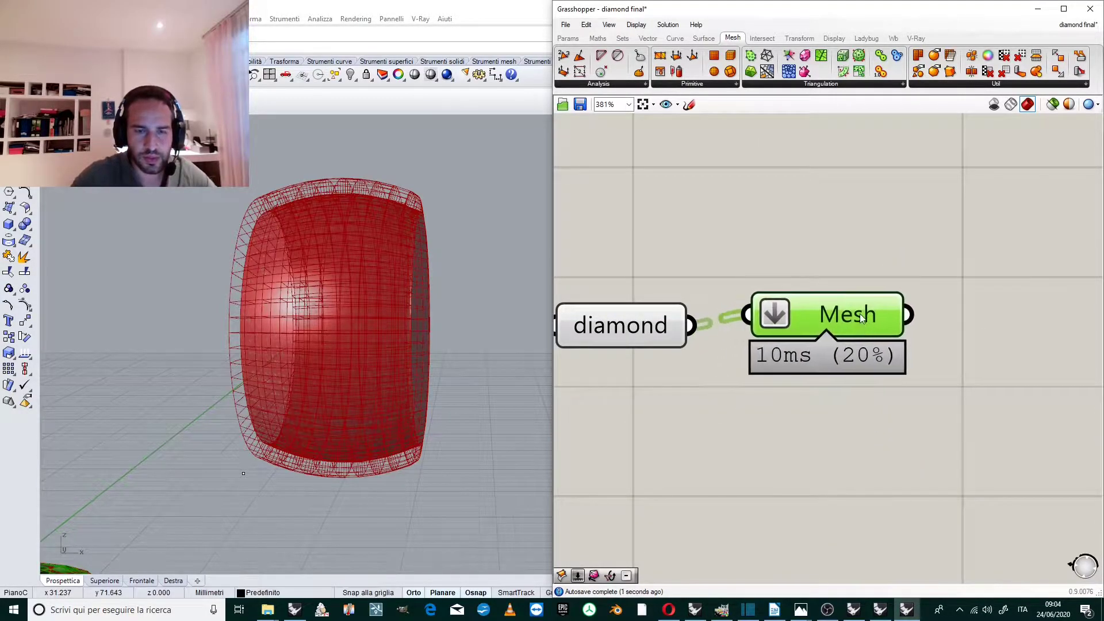
# - Add a Panel after the flattened Mesh parameter and connect the mesh output to list its items
pyautogui.doubleClick(875, 268)
pyautogui.write('panel')
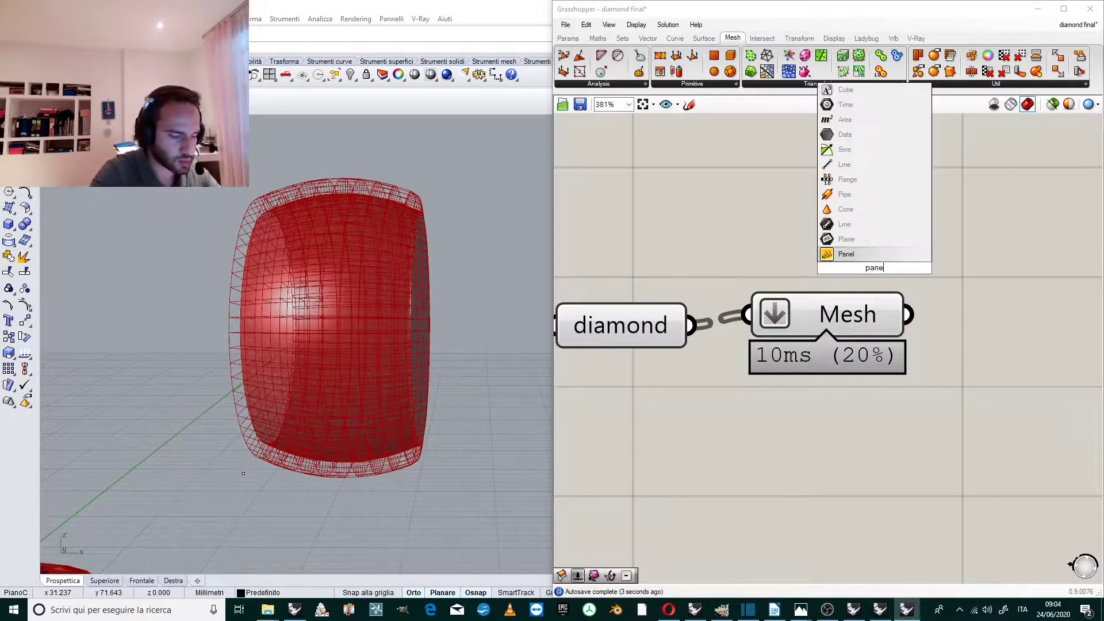
pyautogui.click(894, 254)
pyautogui.moveTo(894, 254); pyautogui.dragTo(1075, 286)
pyautogui.scroll(-4, 816, 239)
pyautogui.moveTo(817, 239); pyautogui.dragTo(828, 237)
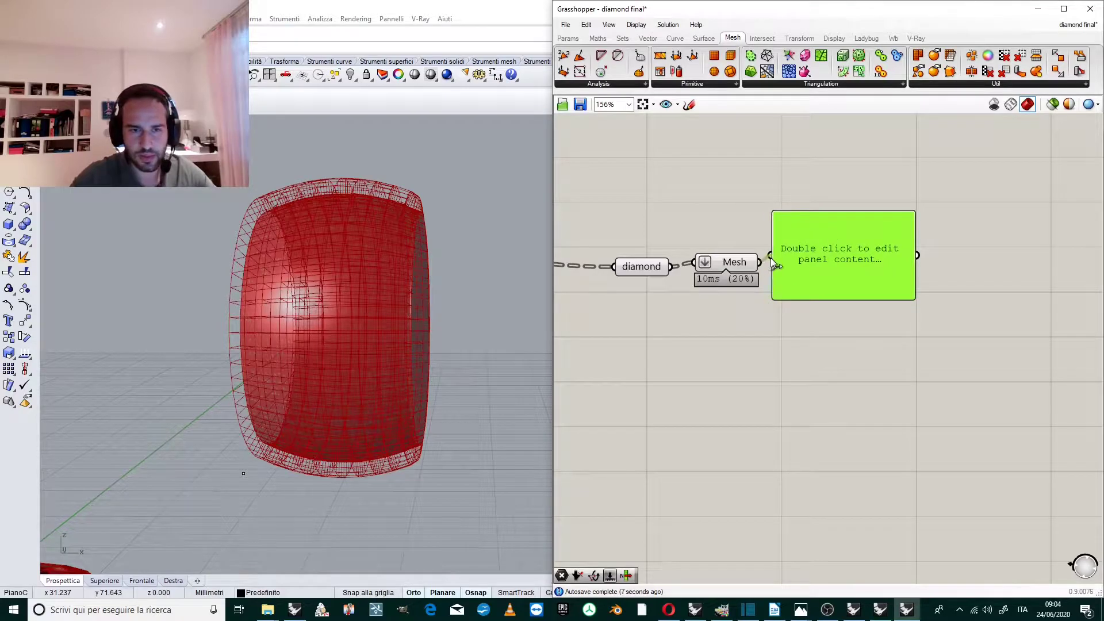
pyautogui.moveTo(759, 262); pyautogui.dragTo(771, 256)
pyautogui.scroll(1, 876, 225)
pyautogui.moveTo(920, 220)
pyautogui.mouseDown()
pyautogui.moveTo(932, 308)
pyautogui.moveTo(923, 210)
pyautogui.mouseUp()
pyautogui.moveTo(813, 201); pyautogui.dragTo(767, 220, button='right')
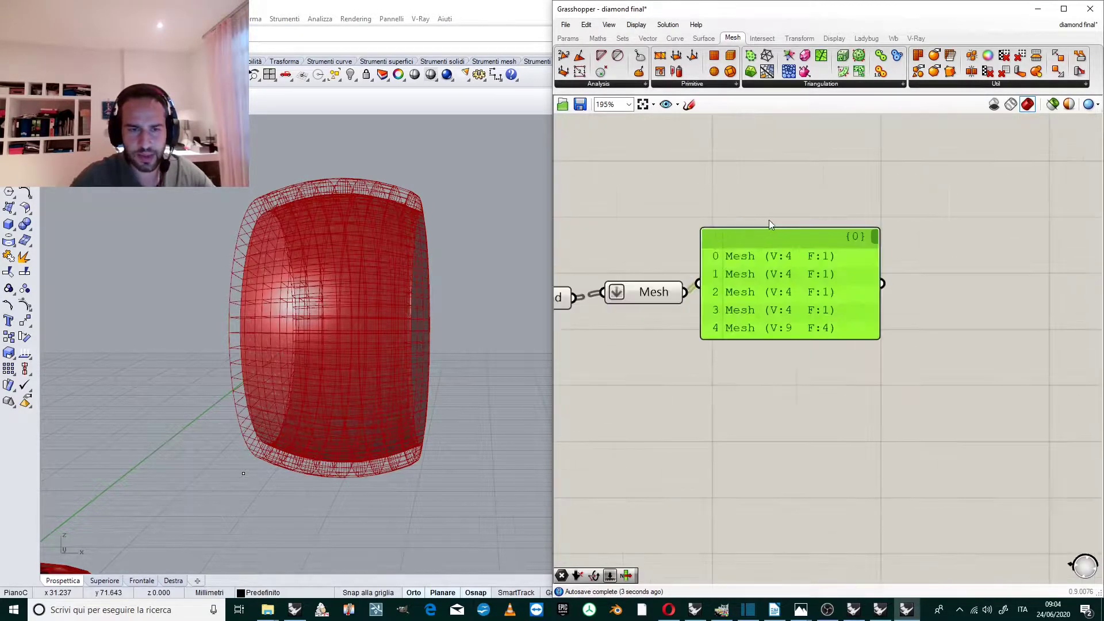
# - Add a Mesh Join component, feed it with the flattened Mesh output, and place it below the panel
pyautogui.doubleClick(989, 282)
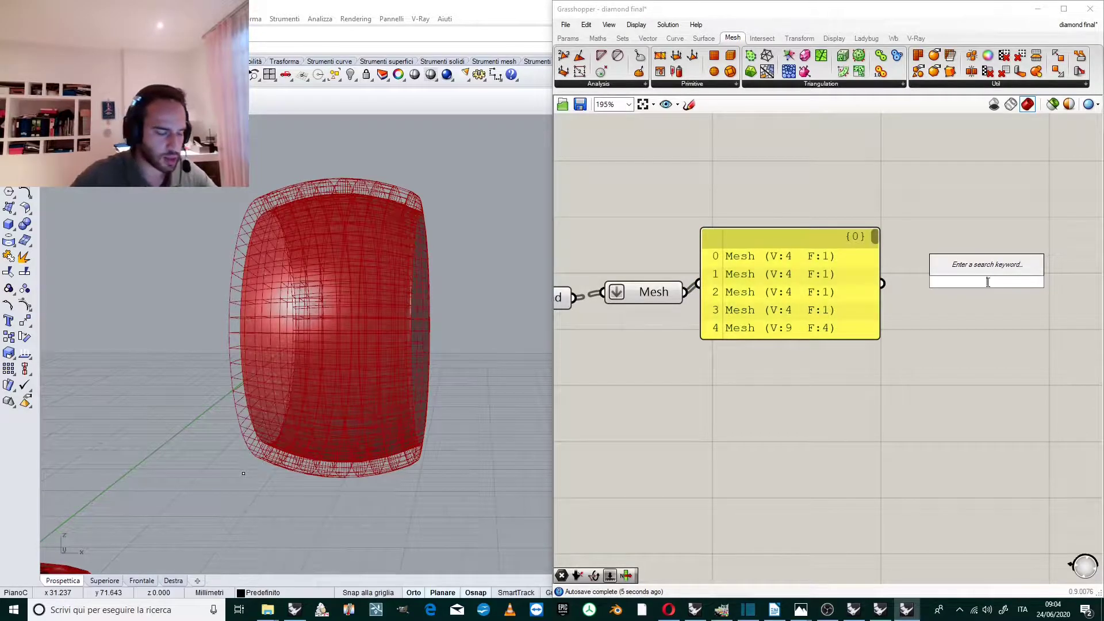
pyautogui.write('join')
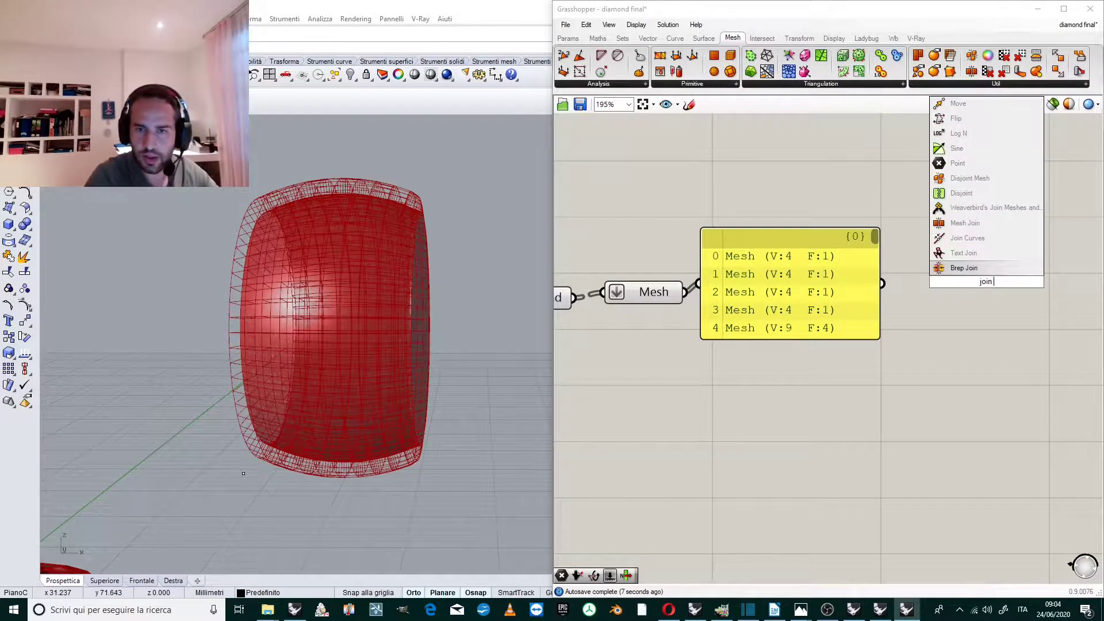
pyautogui.click(965, 223)
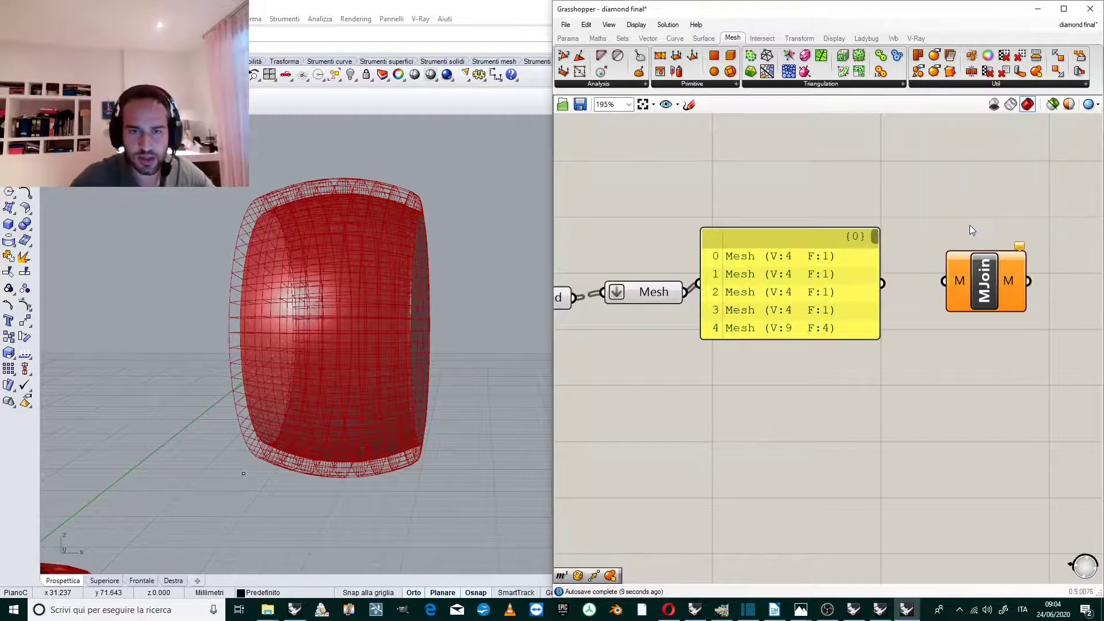
pyautogui.moveTo(932, 274); pyautogui.dragTo(937, 276)
pyautogui.moveTo(924, 236); pyautogui.dragTo(853, 224, button='right')
pyautogui.moveTo(944, 264); pyautogui.dragTo(949, 280)
pyautogui.moveTo(616, 283); pyautogui.dragTo(886, 283)
pyautogui.moveTo(903, 286); pyautogui.dragTo(792, 423)
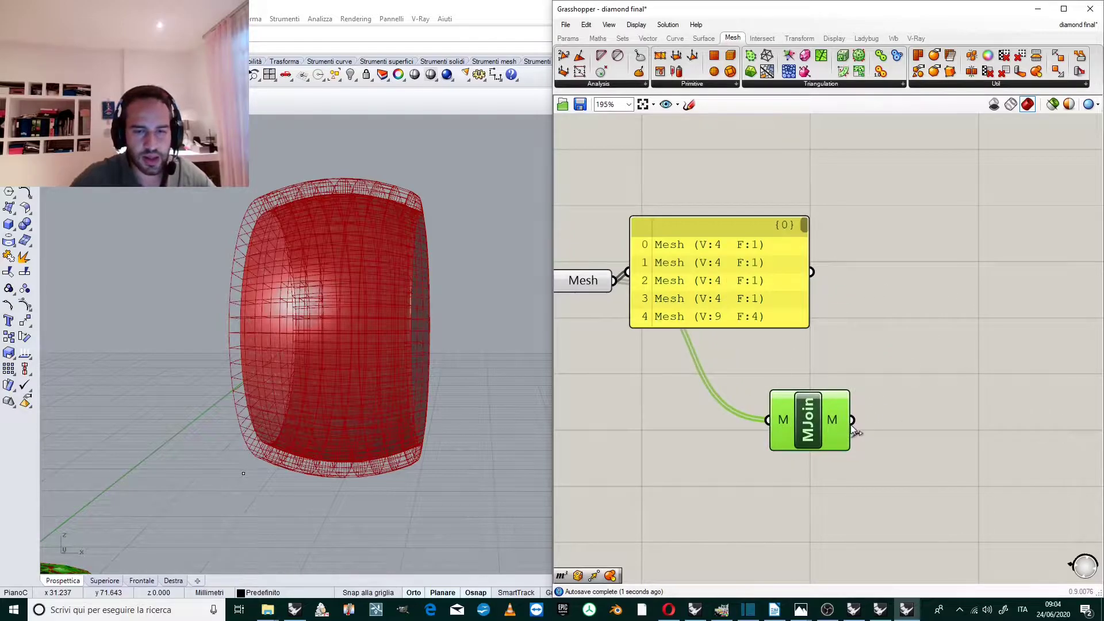
pyautogui.moveTo(843, 424)
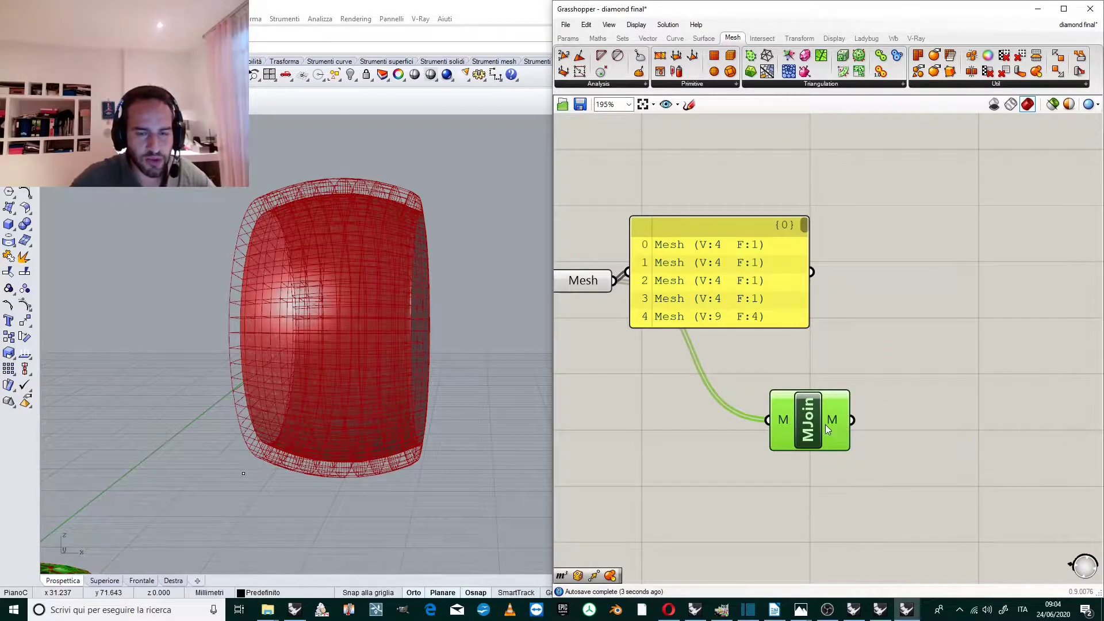
pyautogui.moveTo(820, 424); pyautogui.dragTo(816, 403)
pyautogui.click(803, 352)
# - Add a Bounding Box component after Mesh Join and connect the joined diamond mesh to its content input
pyautogui.scroll(-2, 784, 311)
pyautogui.scroll(4, 785, 313)
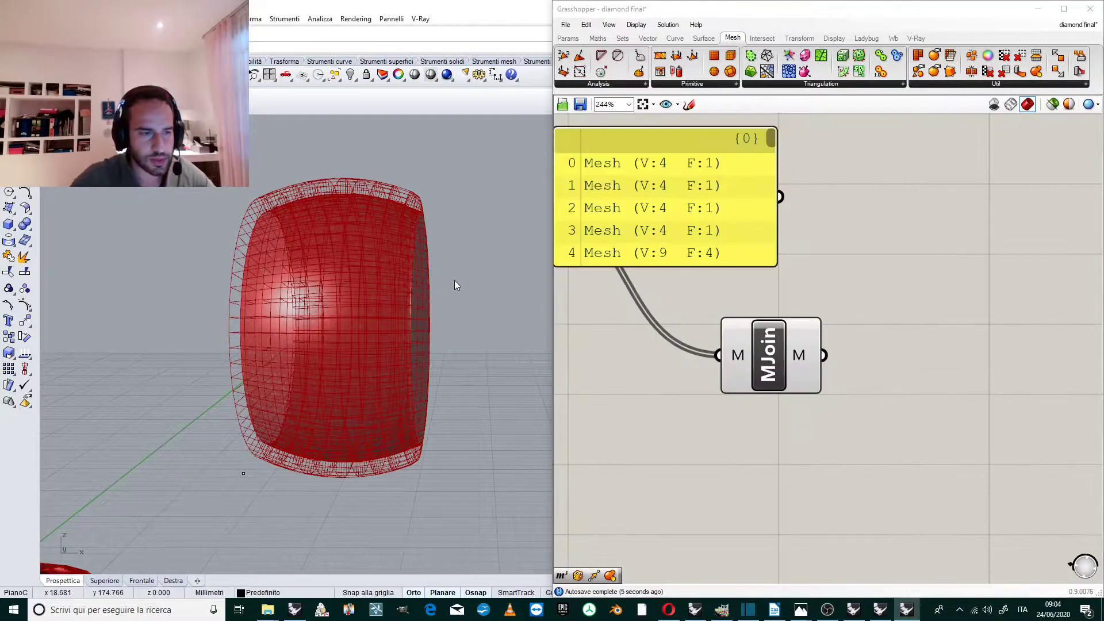
pyautogui.scroll(-5, 454, 281)
pyautogui.scroll(10, 327, 346)
pyautogui.moveTo(410, 344); pyautogui.dragTo(255, 323, button='right')
pyautogui.scroll(4, 404, 292)
pyautogui.scroll(-4, 904, 323)
pyautogui.doubleClick(910, 343)
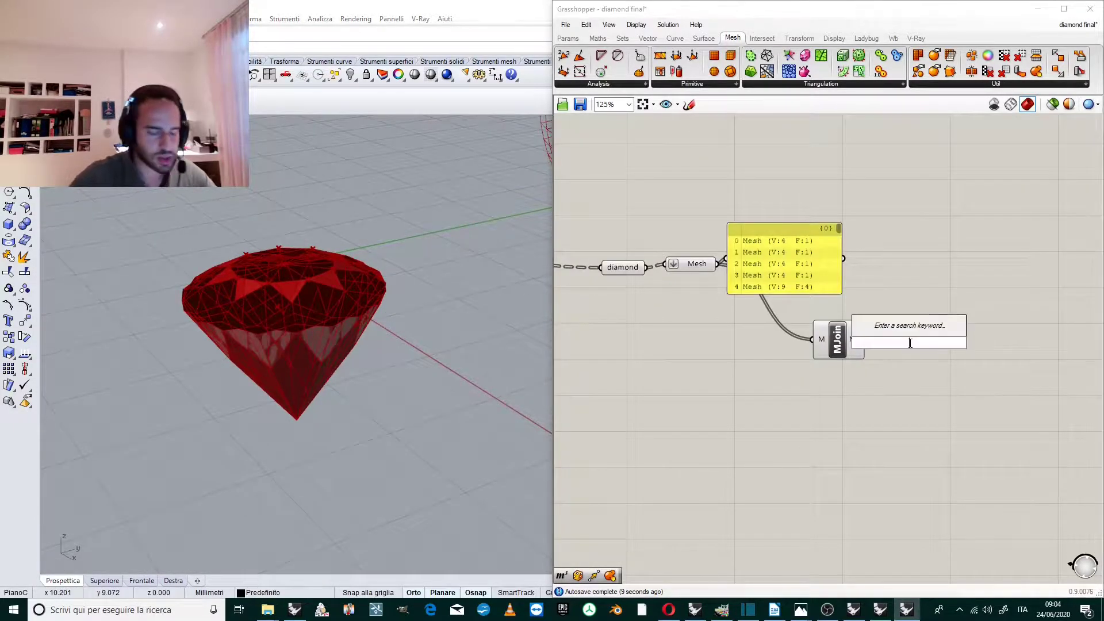
pyautogui.write('boundin')
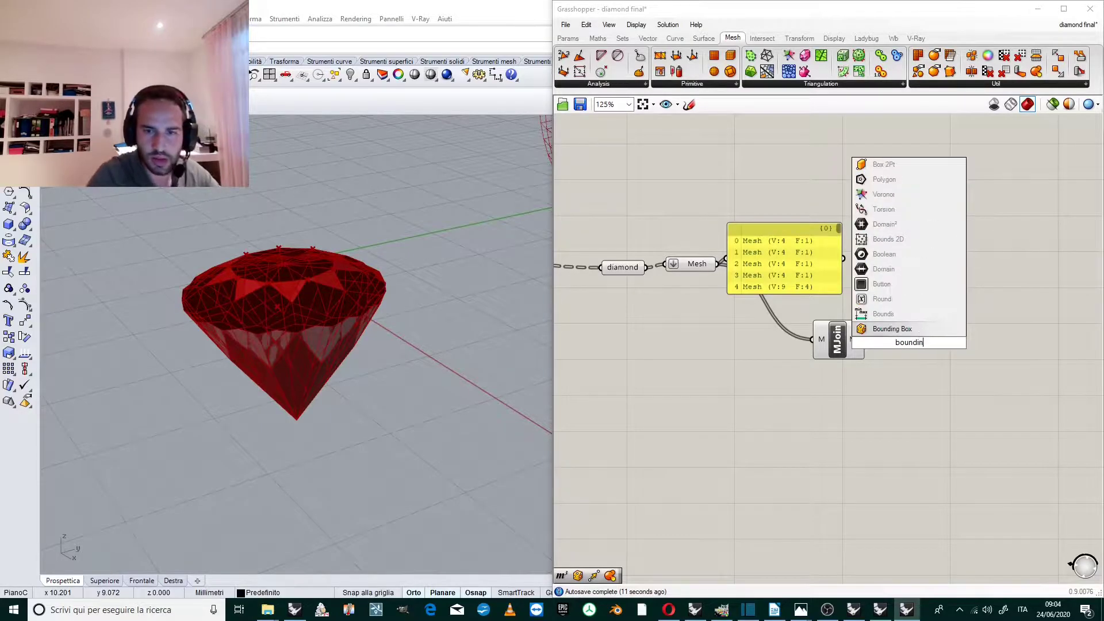
pyautogui.click(913, 331)
pyautogui.scroll(2, 913, 331)
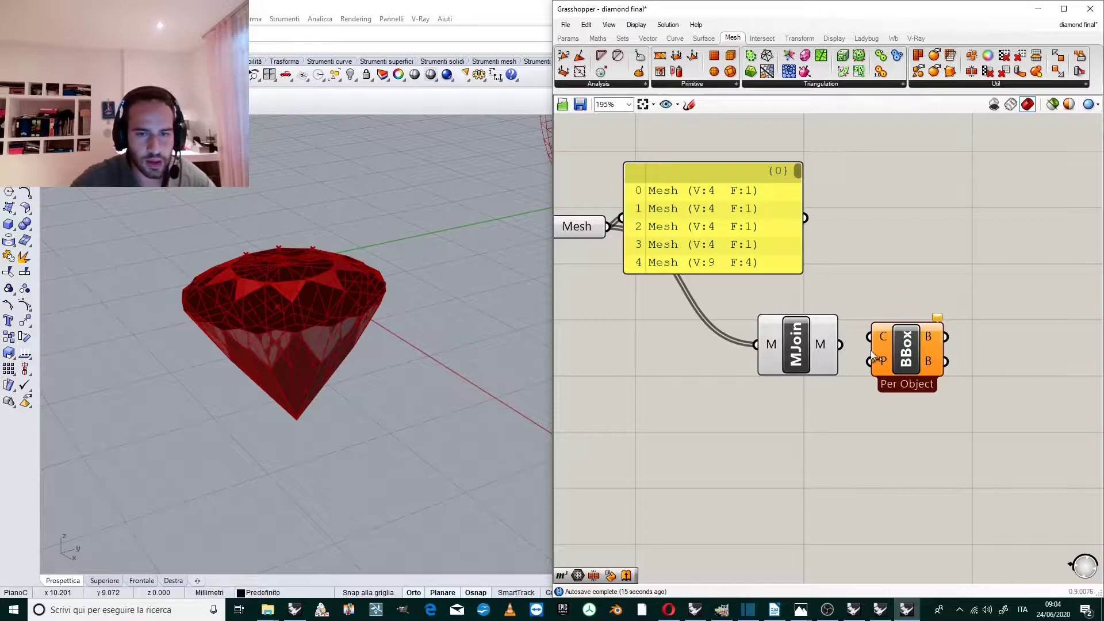
pyautogui.moveTo(841, 344); pyautogui.dragTo(871, 337)
pyautogui.moveTo(378, 333); pyautogui.dragTo(367, 284, button='right')
pyautogui.scroll(2, 333, 244)
pyautogui.click(890, 288)
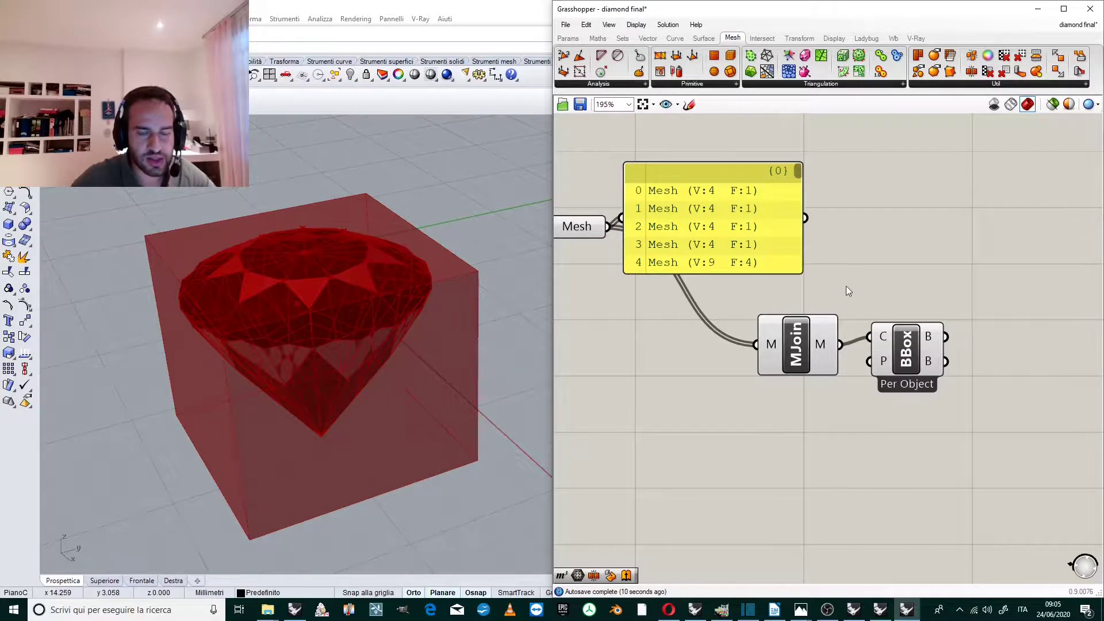
# - Move the Bounding Box component to sit just below the Surface Box component
pyautogui.scroll(-3, 846, 285)
pyautogui.moveTo(862, 292); pyautogui.dragTo(829, 306, button='right')
pyautogui.scroll(3, 830, 306)
pyautogui.scroll(1, 831, 322)
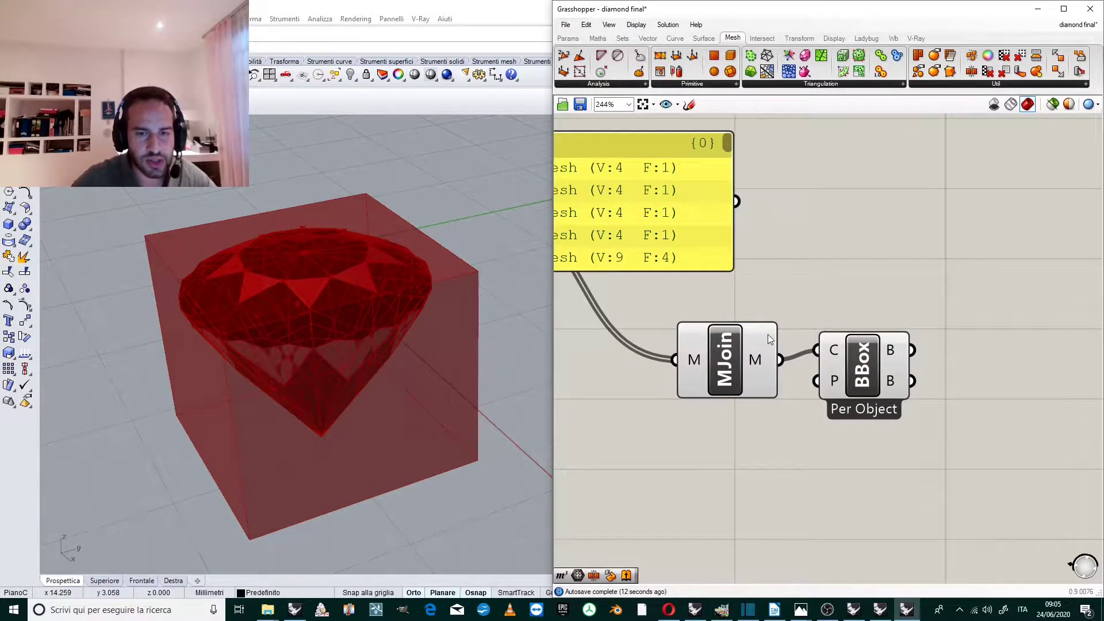
pyautogui.scroll(-7, 769, 339)
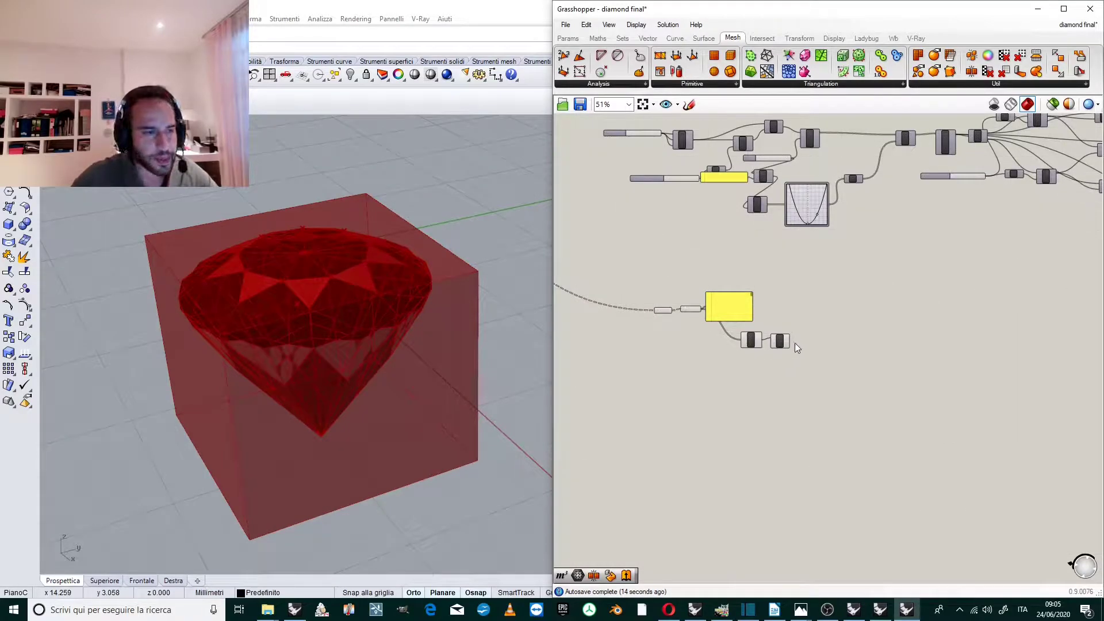
pyautogui.scroll(8, 793, 339)
pyautogui.click(748, 350)
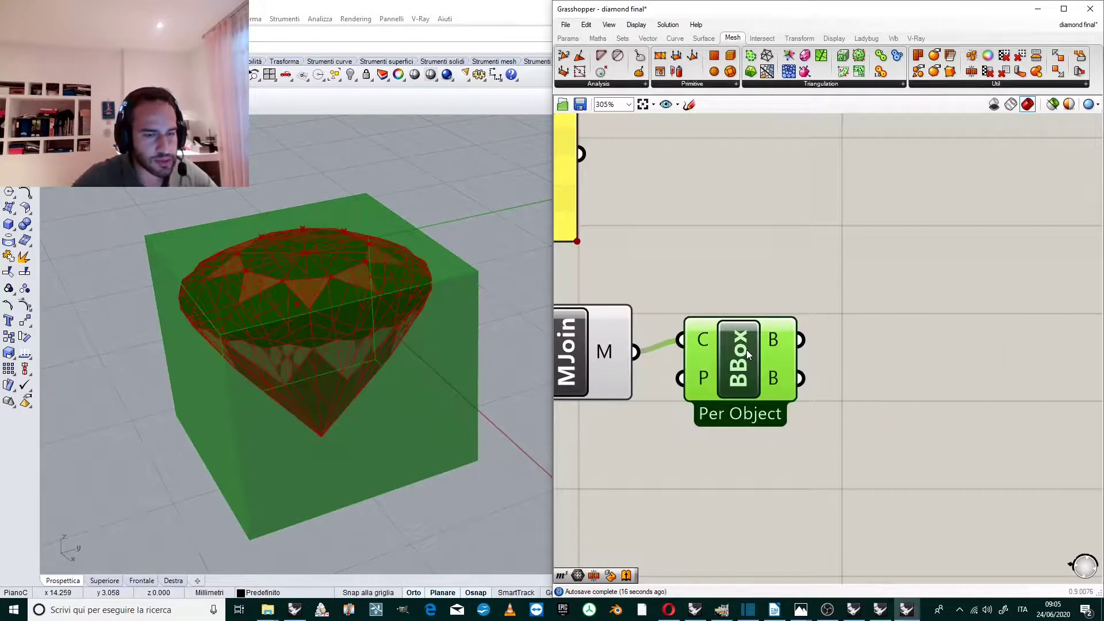
pyautogui.scroll(-12, 742, 348)
pyautogui.scroll(9, 977, 338)
pyautogui.moveTo(722, 340); pyautogui.dragTo(888, 320)
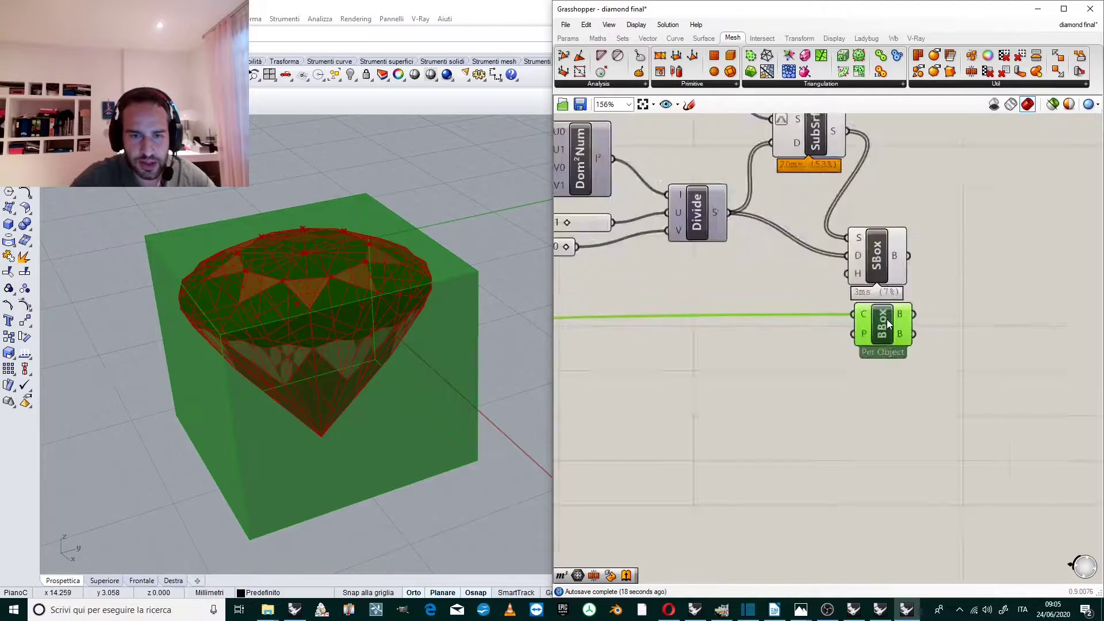
# - Highlight the ring's surface boxes and the diamond's bounding box in the viewport to compare the two sets of boxes
pyautogui.scroll(3, 888, 324)
pyautogui.scroll(-4, 416, 248)
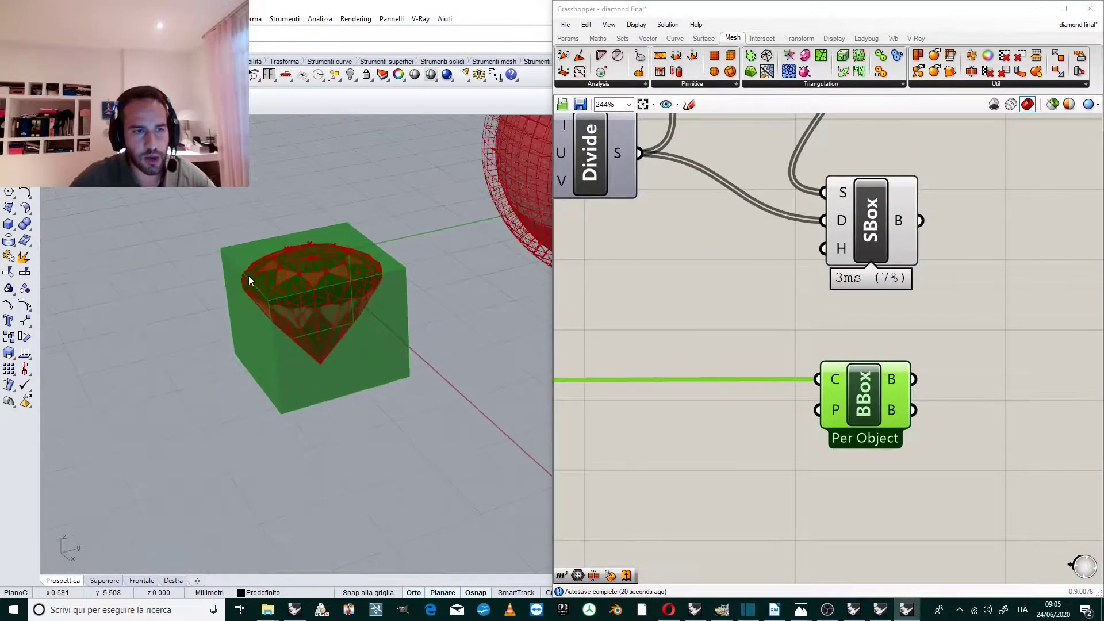
pyautogui.scroll(-7, 248, 276)
pyautogui.scroll(4, 292, 235)
pyautogui.click(875, 238)
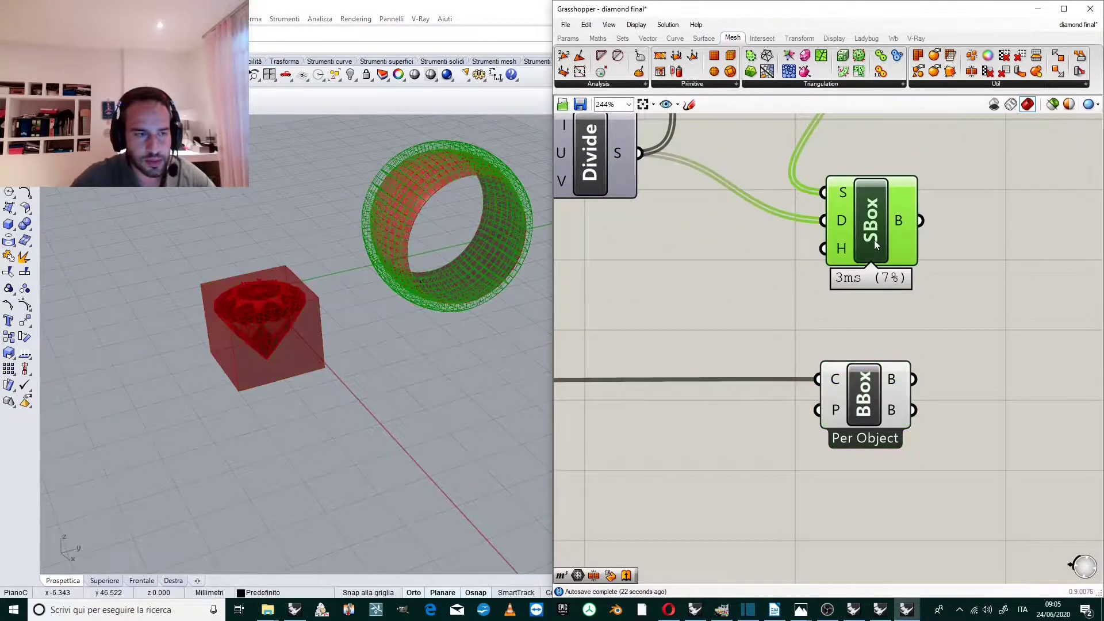
pyautogui.click(886, 359)
pyautogui.moveTo(877, 372); pyautogui.dragTo(875, 381)
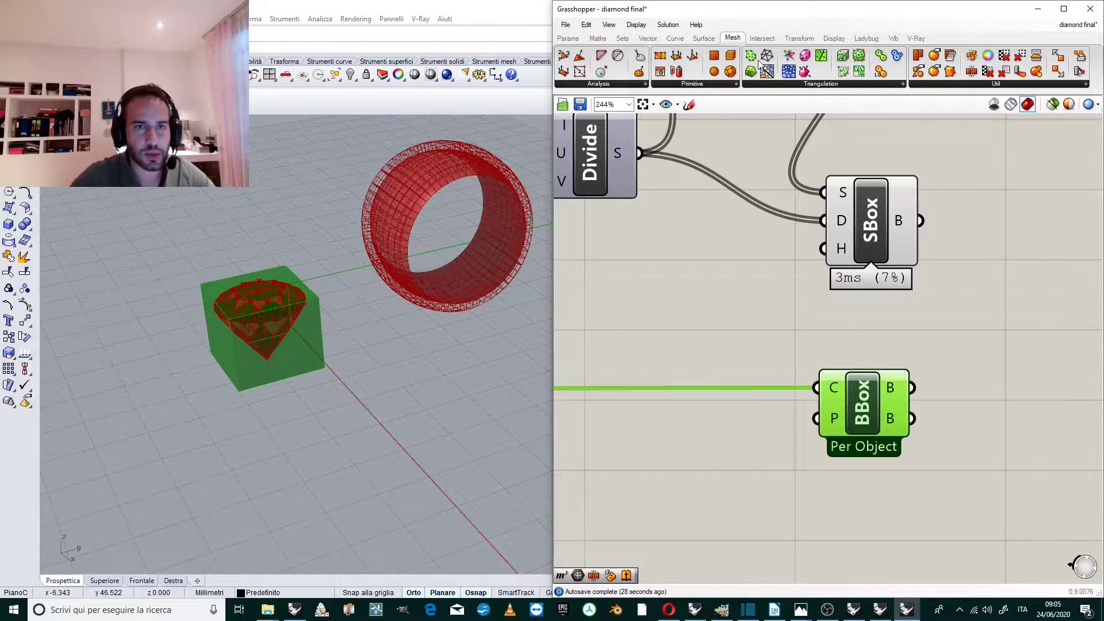
# - Add a Box Morph component and place it just after the Surface Box and Bounding Box components
pyautogui.click(800, 38)
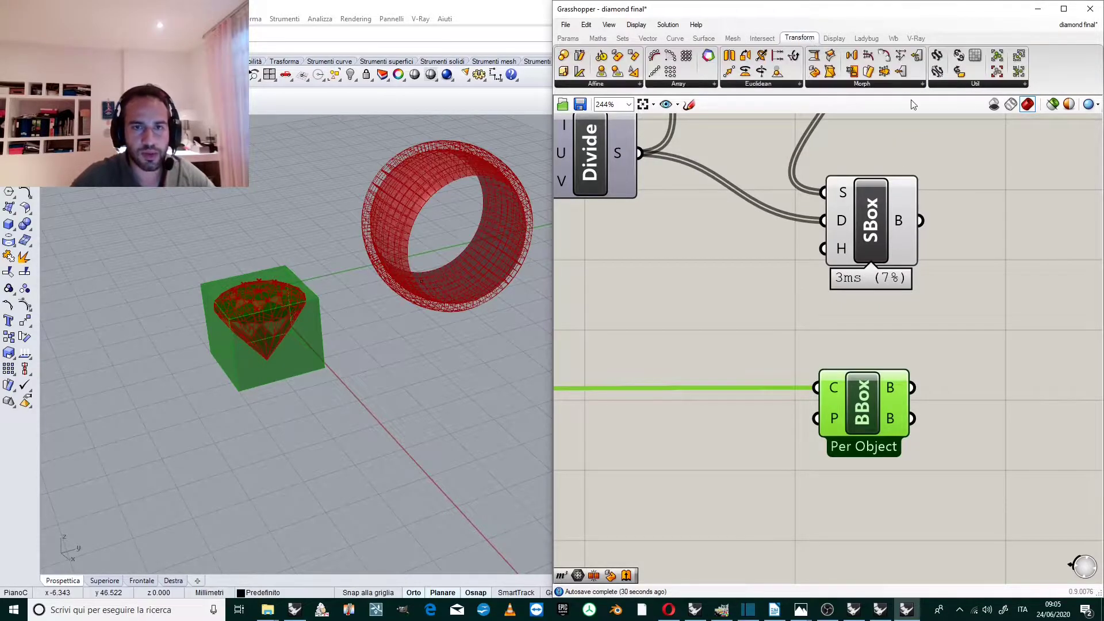
pyautogui.click(895, 84)
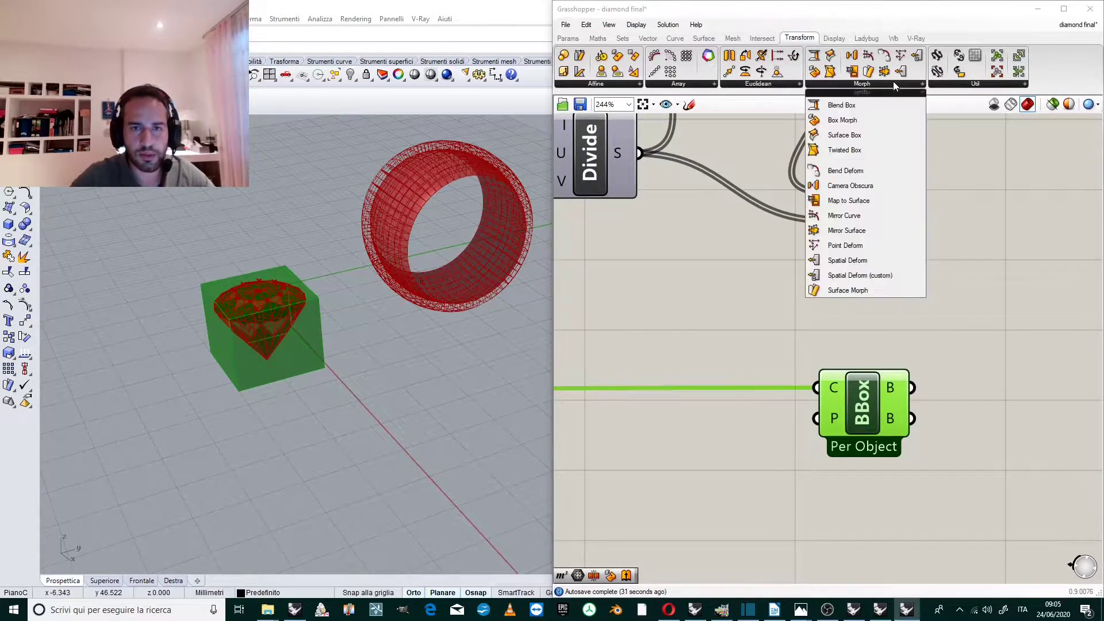
pyautogui.click(872, 125)
pyautogui.click(1058, 274)
pyautogui.scroll(-2, 777, 255)
pyautogui.scroll(2, 960, 275)
pyautogui.moveTo(957, 274); pyautogui.dragTo(989, 286)
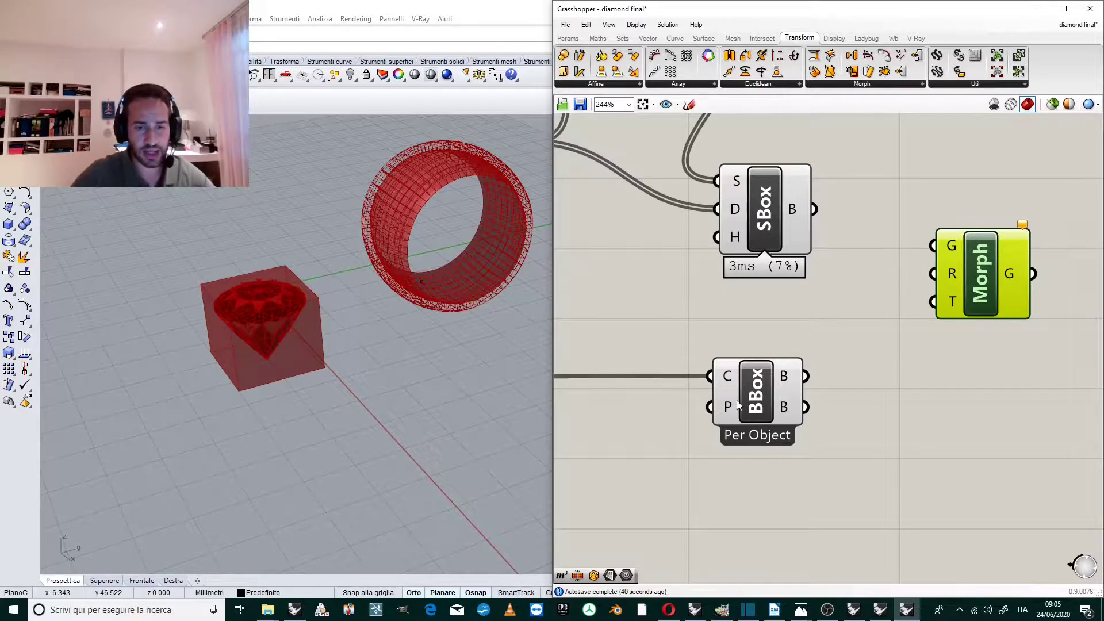
pyautogui.click(758, 387)
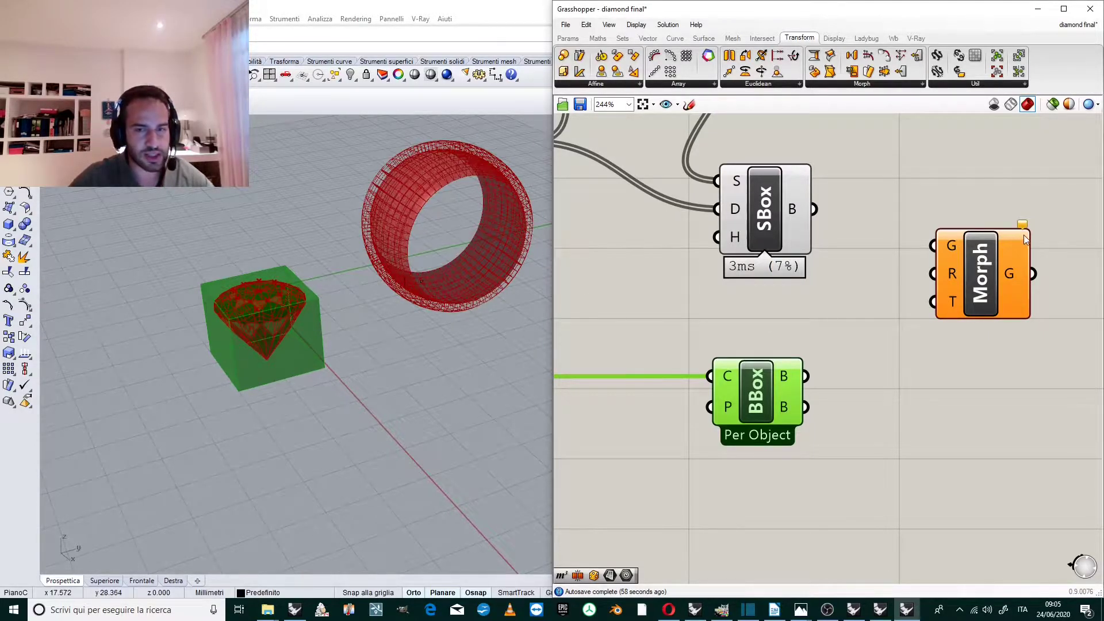
pyautogui.moveTo(986, 272); pyautogui.dragTo(987, 290)
# - Connect the Mesh Join output to the geometry input of Box Morph
pyautogui.scroll(-5, 989, 288)
pyautogui.scroll(-5, 975, 282)
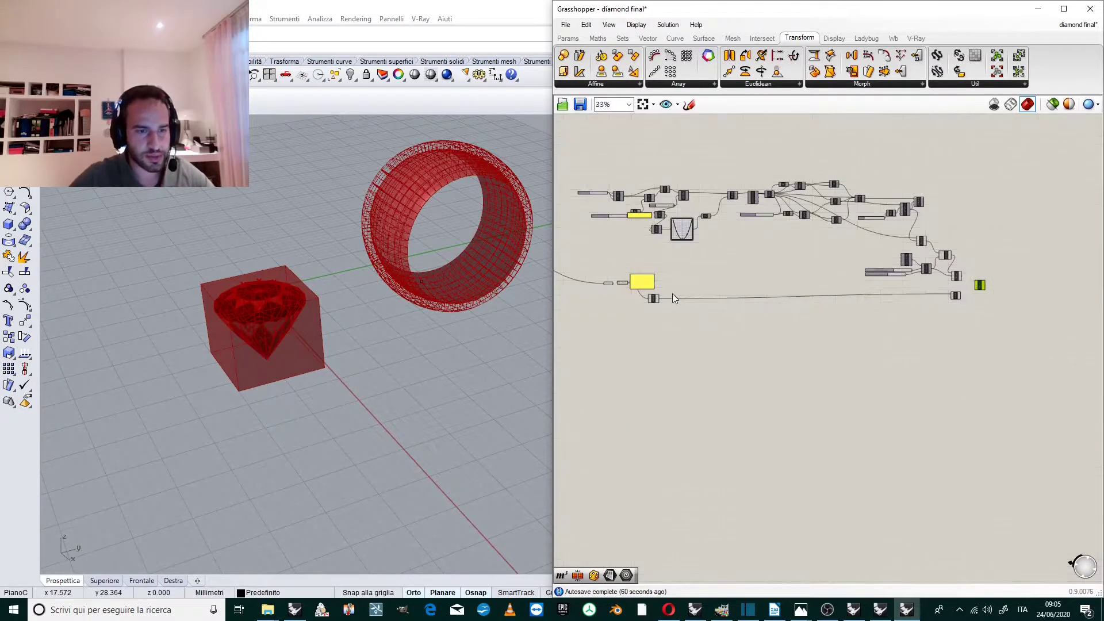
pyautogui.scroll(3, 673, 295)
pyautogui.scroll(3, 595, 268)
pyautogui.moveTo(706, 337); pyautogui.dragTo(856, 297)
pyautogui.scroll(-6, 729, 304)
pyautogui.scroll(3, 943, 287)
pyautogui.scroll(6, 848, 269)
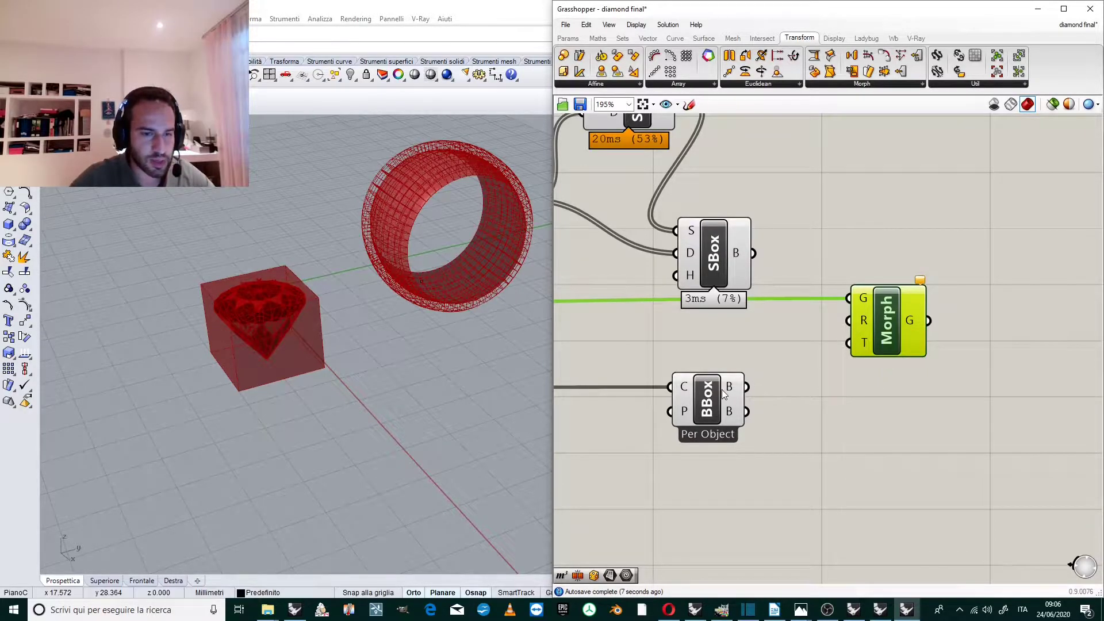
# - Connect the diamond's bounding box to Box Morph's reference input and the surface boxes to its target input
pyautogui.moveTo(739, 394); pyautogui.dragTo(849, 320)
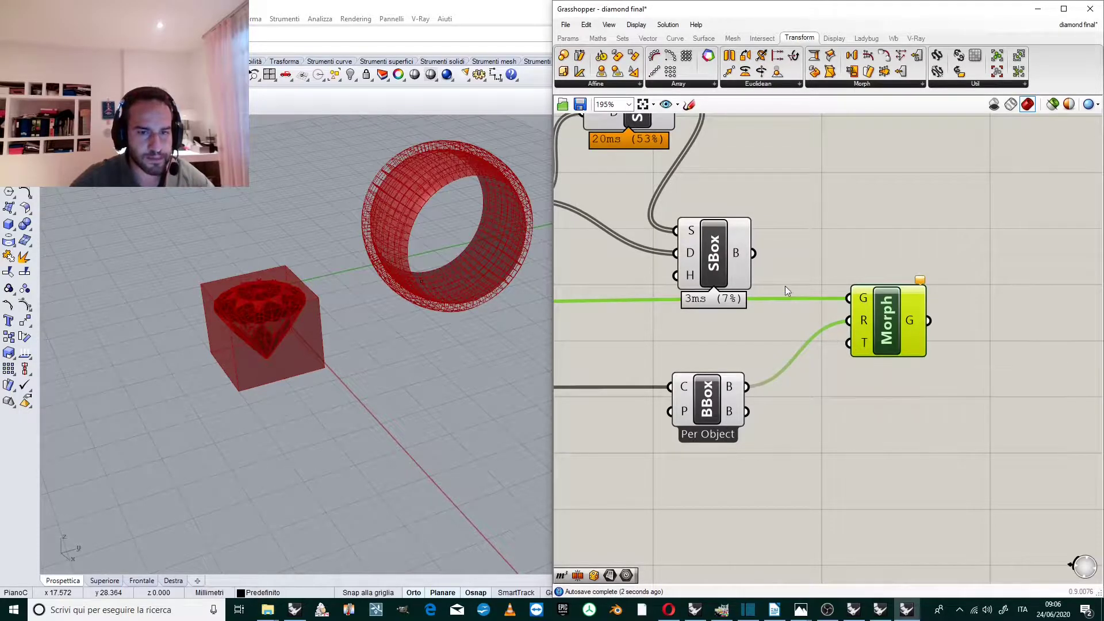
pyautogui.moveTo(754, 253); pyautogui.dragTo(841, 347)
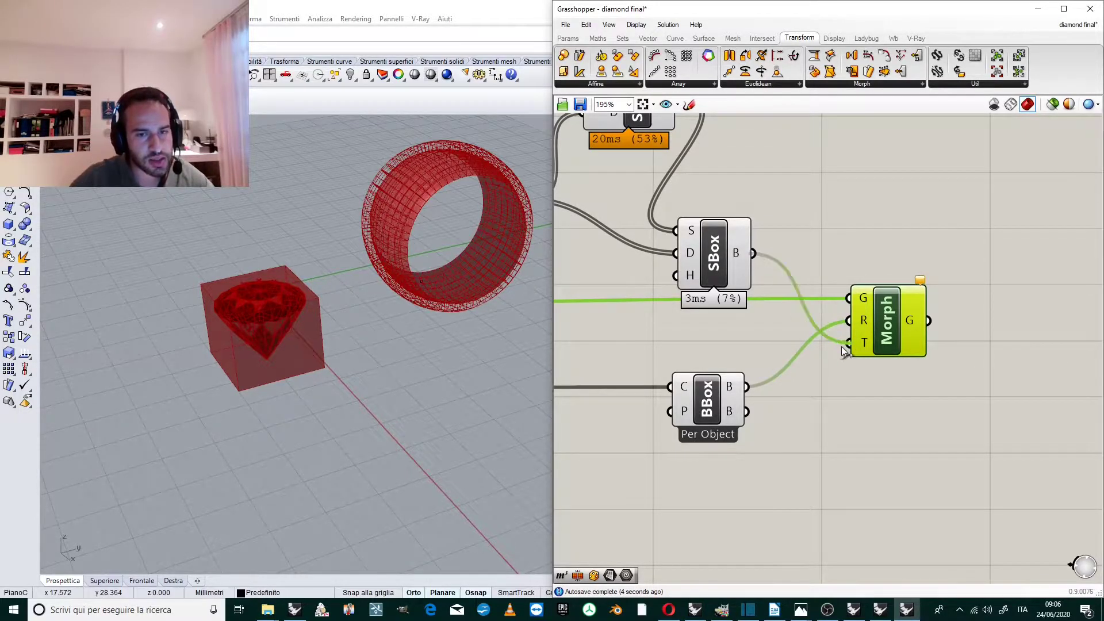
# - Examine the diamonds morphed over the ring surface from several angles, both close up and as a whole
pyautogui.scroll(6, 407, 164)
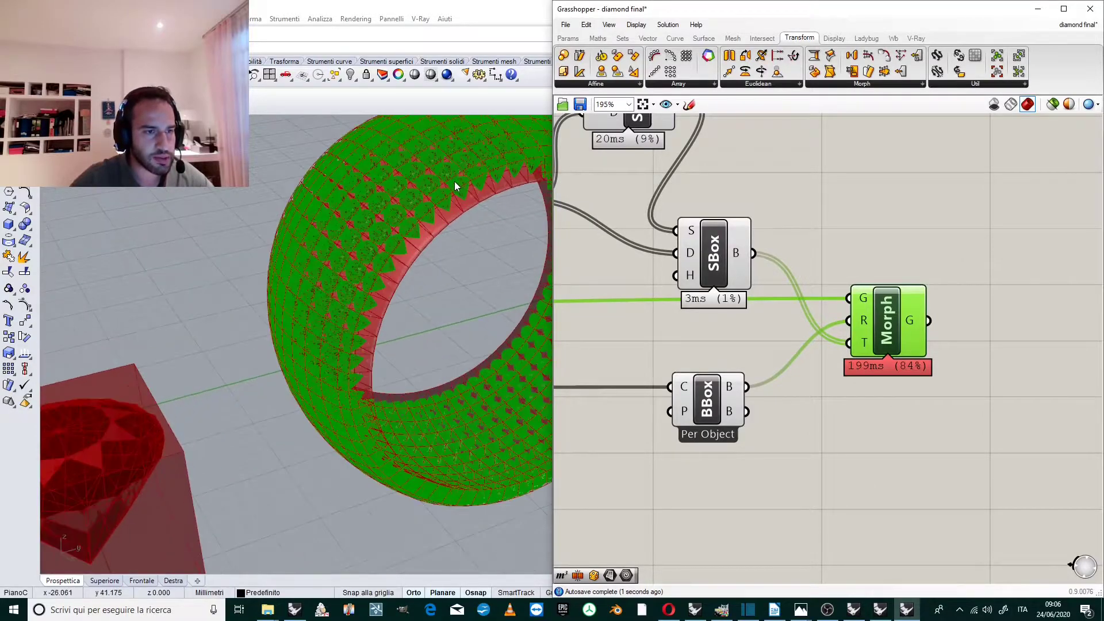
pyautogui.scroll(-2, 438, 177)
pyautogui.moveTo(422, 231); pyautogui.dragTo(435, 233, button='right')
pyautogui.scroll(5, 322, 210)
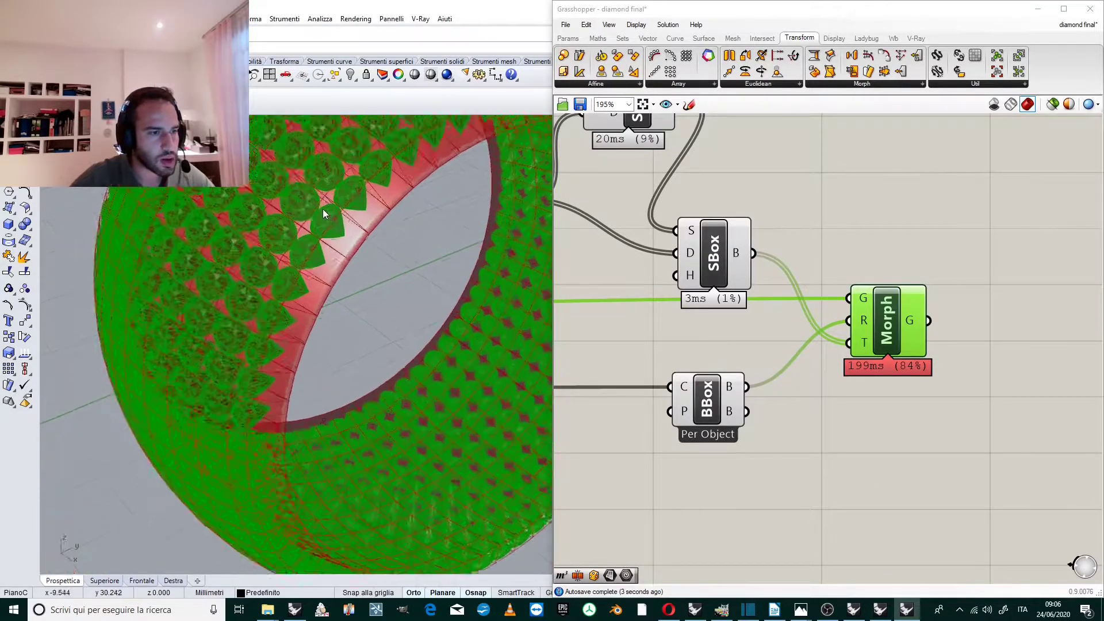
pyautogui.moveTo(317, 220); pyautogui.dragTo(451, 251, button='right')
pyautogui.scroll(-8, 432, 253)
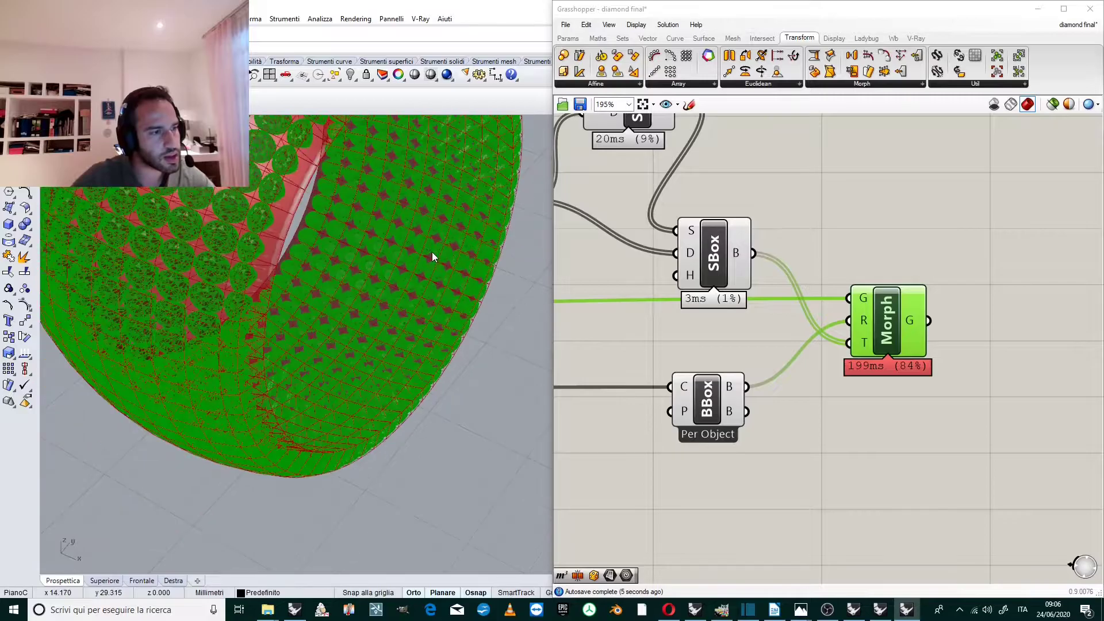
pyautogui.scroll(8, 320, 199)
pyautogui.moveTo(350, 225); pyautogui.dragTo(353, 181, button='right')
pyautogui.scroll(-7, 374, 207)
pyautogui.moveTo(389, 254); pyautogui.dragTo(334, 254, button='right')
pyautogui.scroll(7, 478, 352)
pyautogui.moveTo(437, 352); pyautogui.dragTo(374, 271, button='right')
pyautogui.scroll(-5, 391, 300)
pyautogui.scroll(-5, 395, 297)
pyautogui.scroll(8, 426, 332)
pyautogui.scroll(2, 364, 337)
pyautogui.scroll(-5, 323, 271)
pyautogui.scroll(-5, 400, 311)
pyautogui.scroll(8, 392, 314)
pyautogui.moveTo(392, 314); pyautogui.dragTo(344, 247, button='right')
pyautogui.scroll(-5, 437, 319)
pyautogui.scroll(5, 392, 302)
pyautogui.scroll(-5, 344, 247)
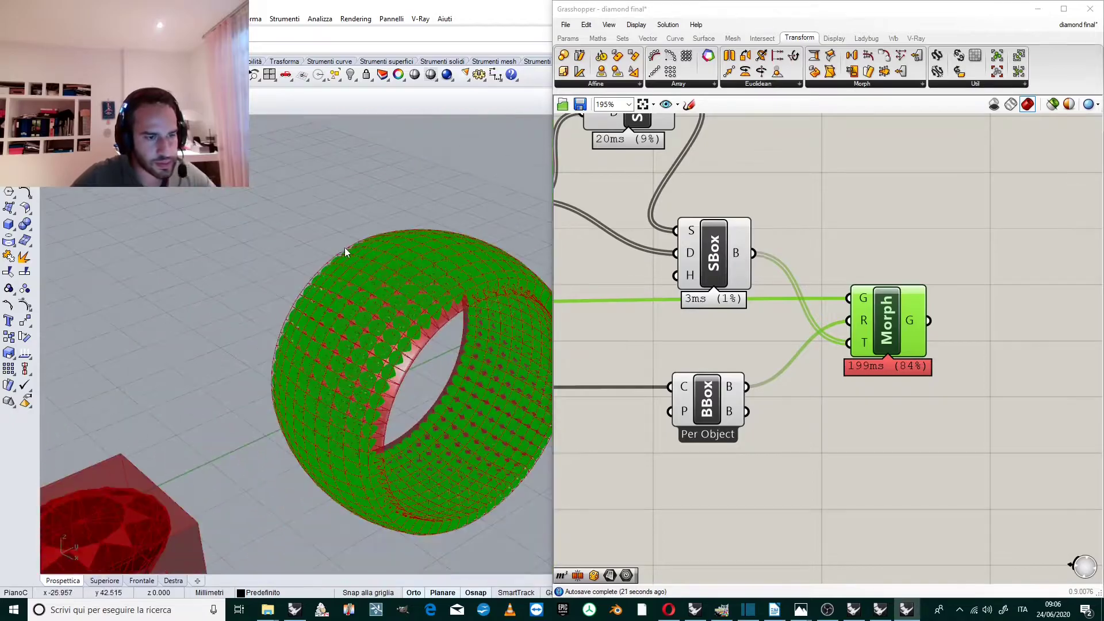
pyautogui.scroll(6, 378, 297)
pyautogui.scroll(5, 378, 305)
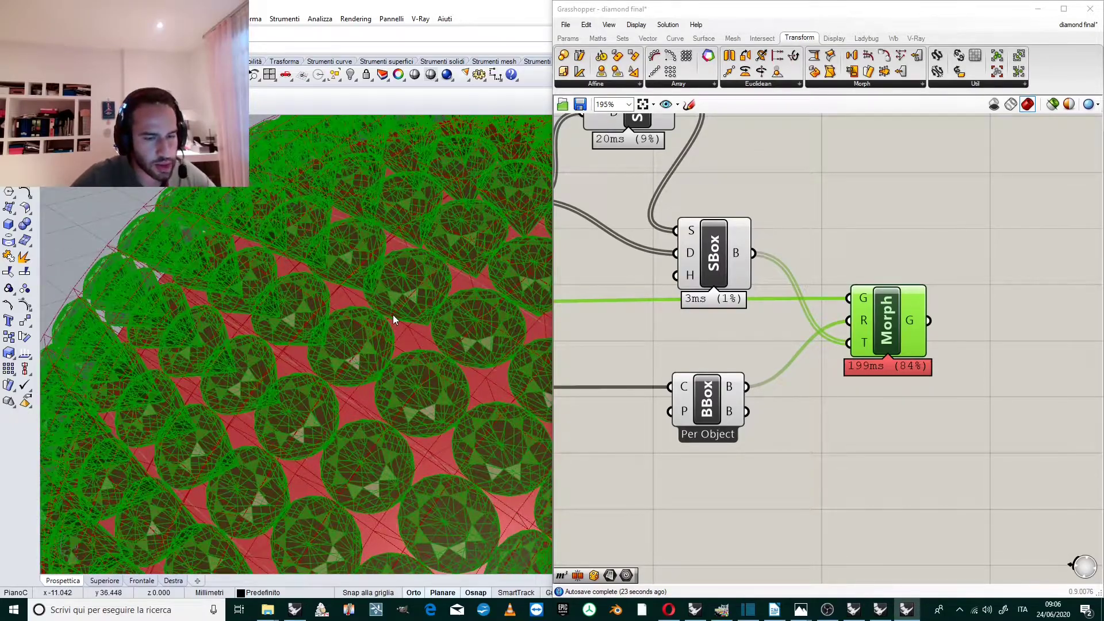
pyautogui.scroll(-8, 289, 244)
pyautogui.scroll(9, 289, 272)
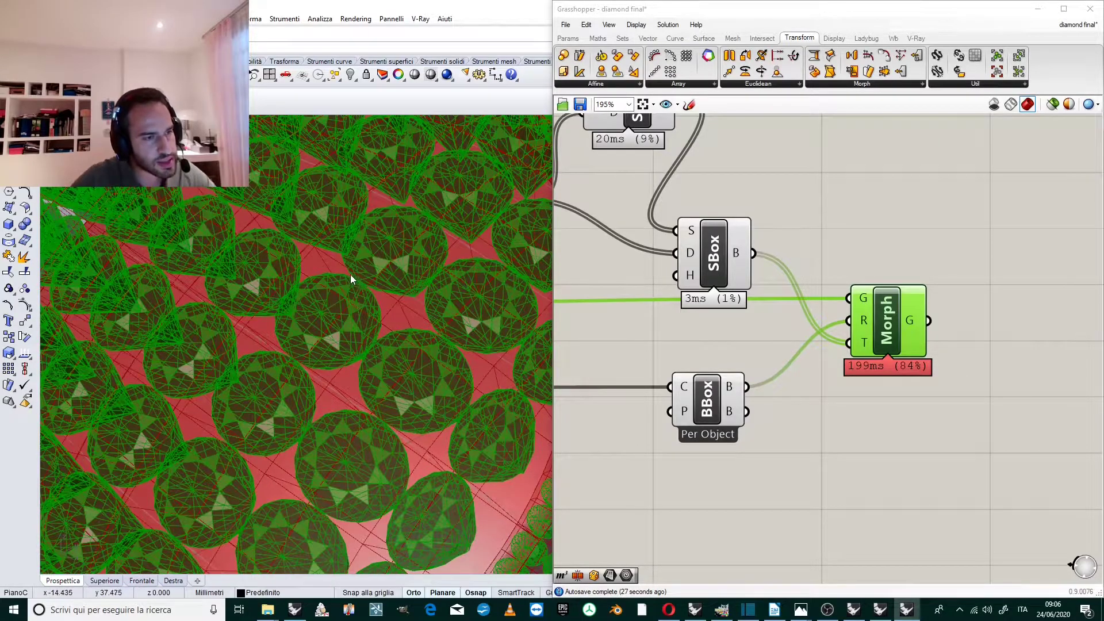
pyautogui.scroll(3, 354, 276)
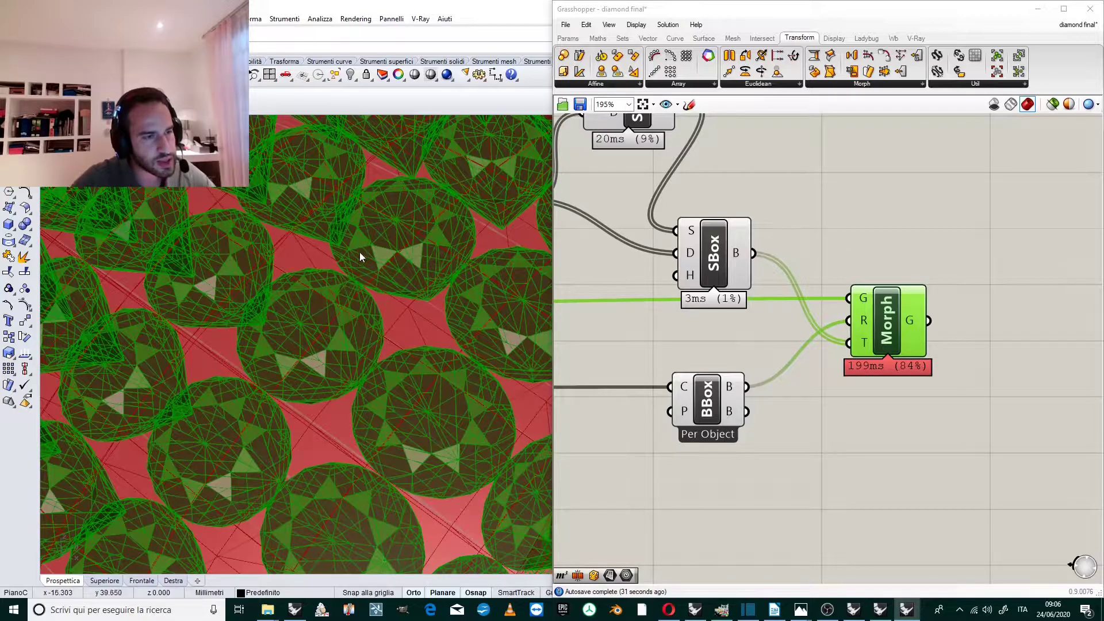
pyautogui.scroll(-7, 282, 255)
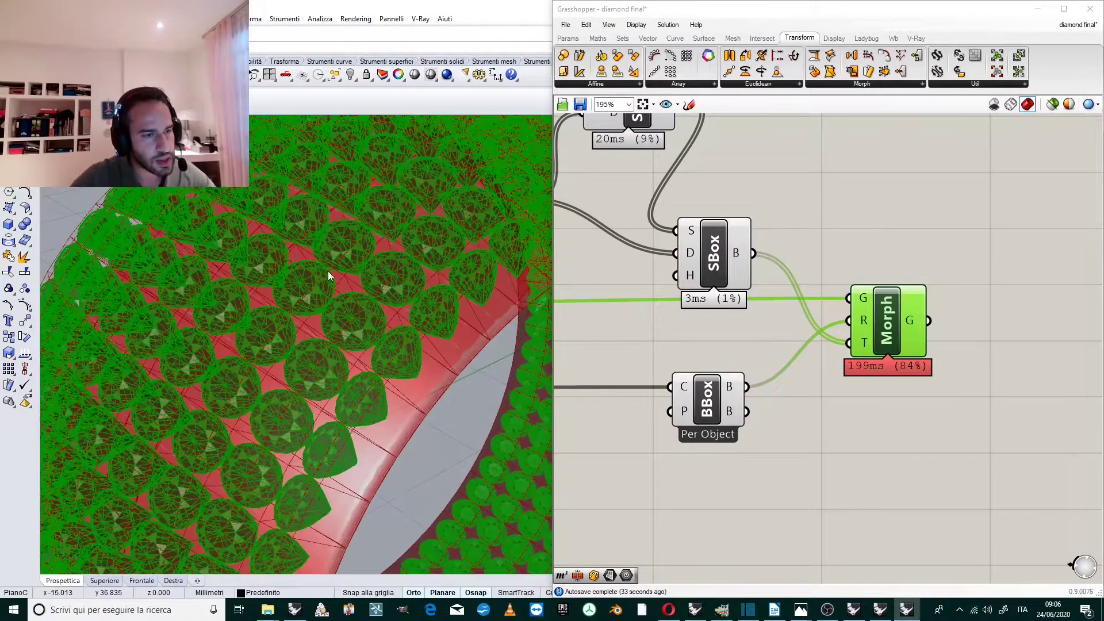
pyautogui.scroll(4, 327, 270)
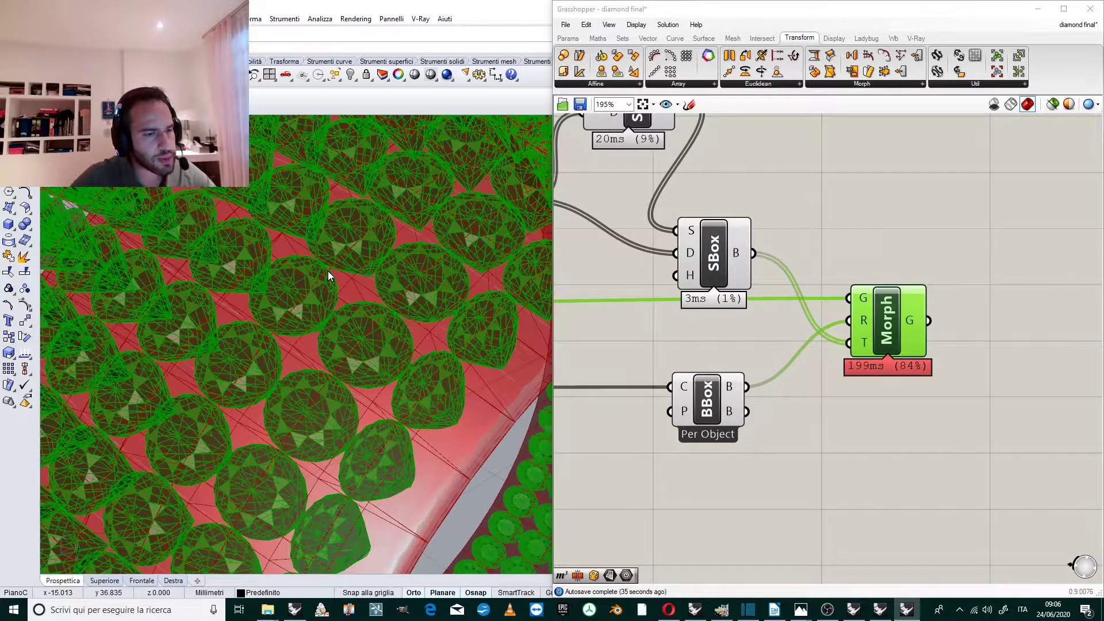
pyautogui.scroll(-6, 328, 271)
pyautogui.scroll(6, 130, 305)
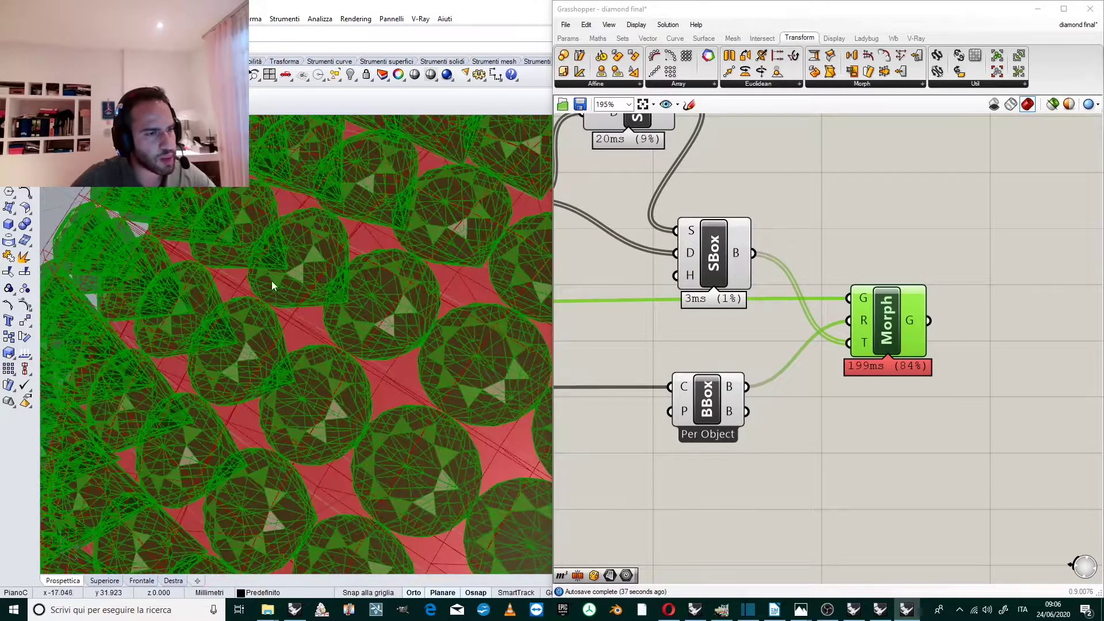
pyautogui.scroll(-5, 246, 223)
# - Deselect Box Morph and move the Bounding Box component back near Mesh Join, slightly below it
pyautogui.click(986, 230)
pyautogui.scroll(-5, 985, 230)
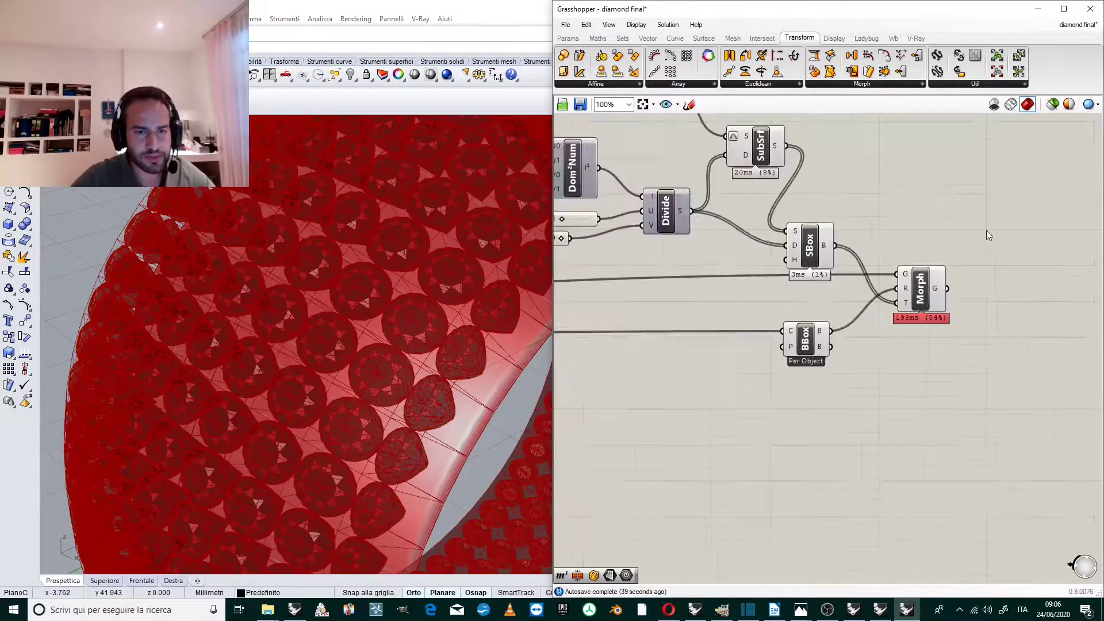
pyautogui.scroll(1, 844, 314)
pyautogui.click(914, 286)
pyautogui.scroll(-5, 942, 278)
pyautogui.moveTo(913, 286); pyautogui.dragTo(963, 324)
pyautogui.scroll(6, 702, 308)
pyautogui.scroll(3, 695, 298)
pyautogui.click(863, 267)
pyautogui.scroll(-4, 866, 269)
pyautogui.scroll(4, 828, 295)
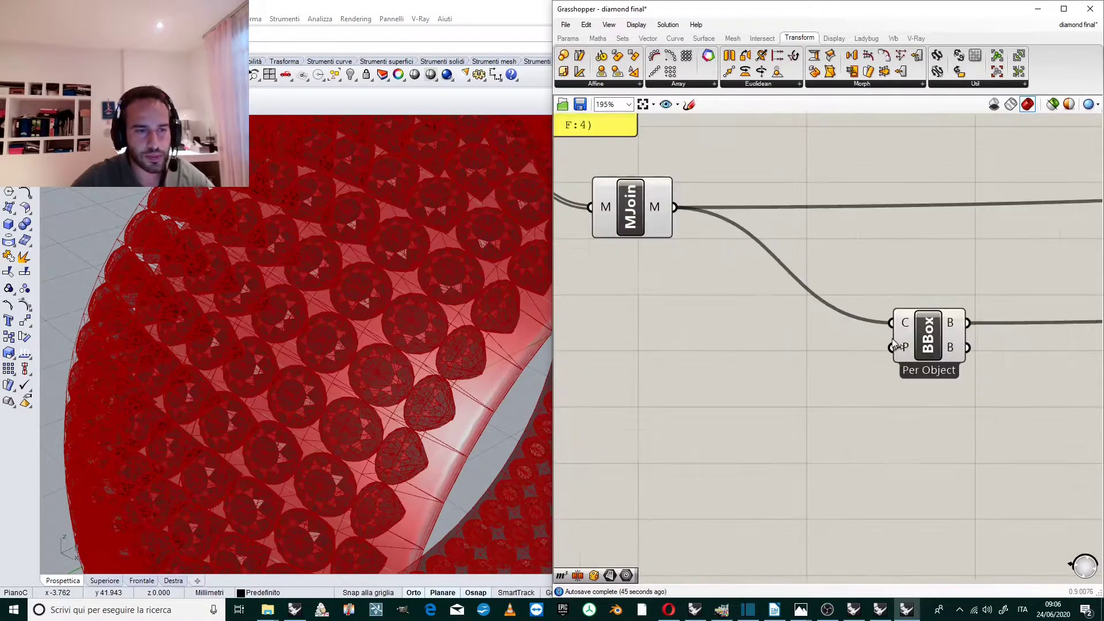
# - Add a Scale component after the Bounding Box and connect the diamond's box to its geometry input
pyautogui.scroll(-8, 302, 260)
pyautogui.scroll(10, 232, 374)
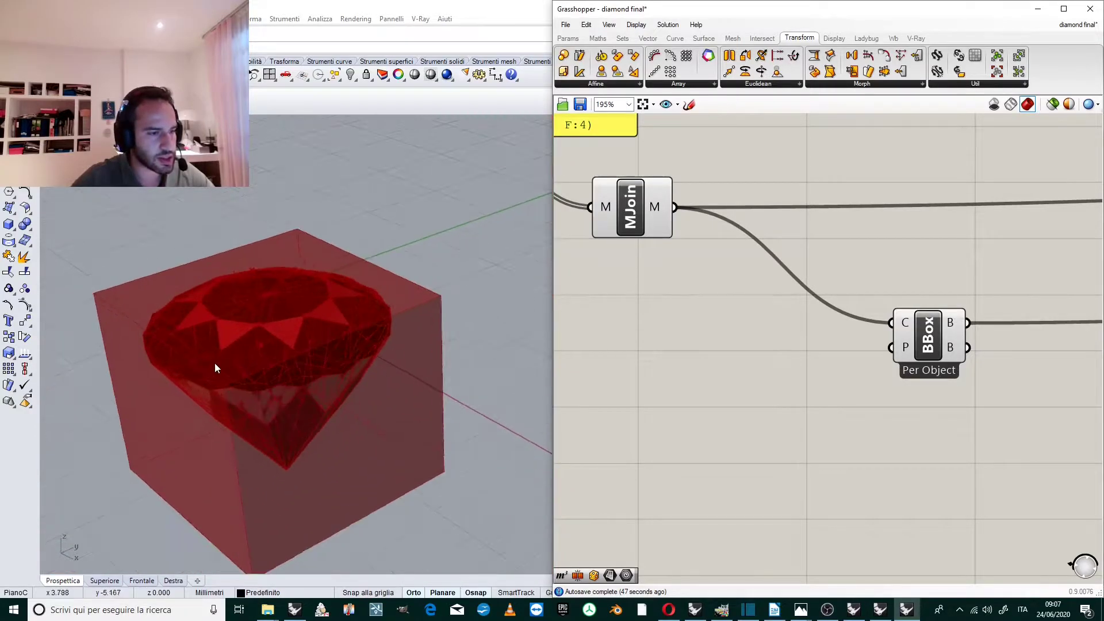
pyautogui.click(928, 335)
pyautogui.click(897, 290)
pyautogui.scroll(-4, 813, 277)
pyautogui.scroll(5, 904, 309)
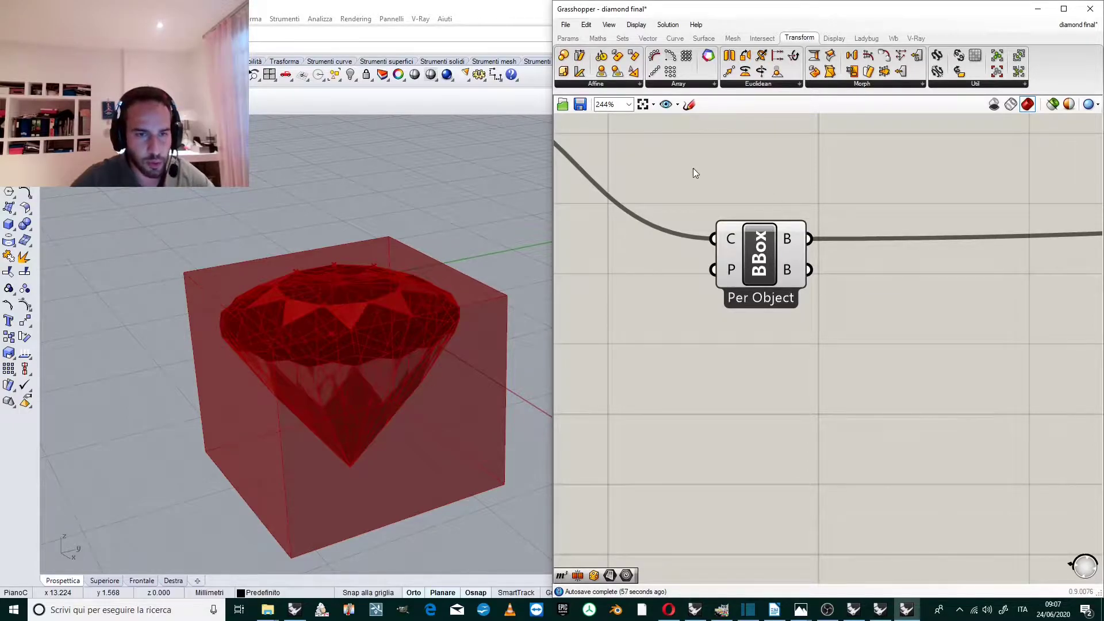
pyautogui.doubleClick(909, 340)
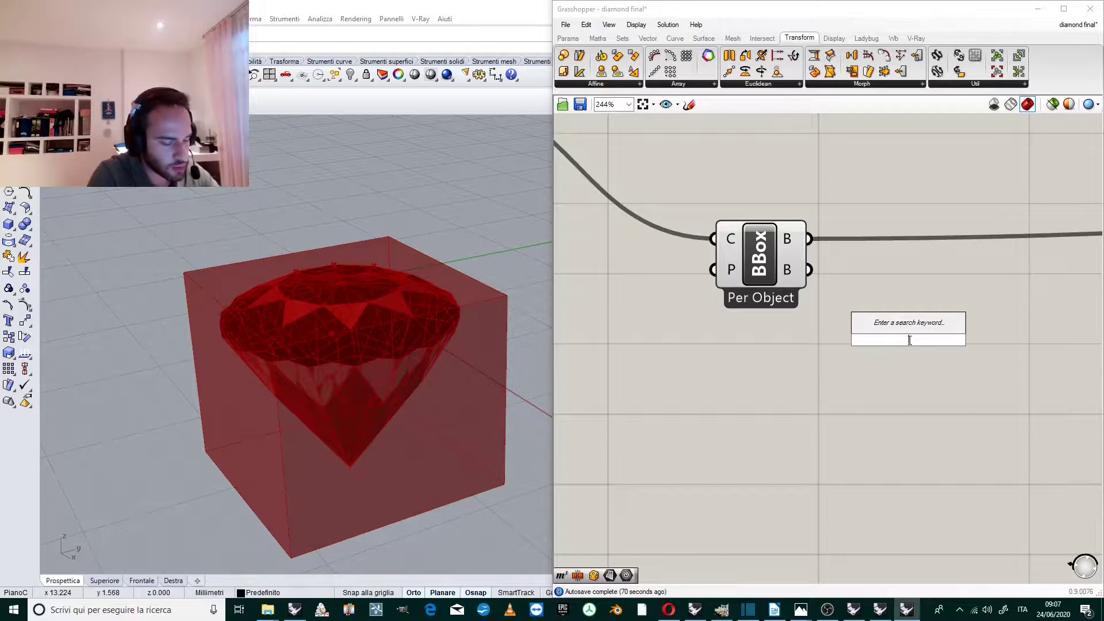
pyautogui.write('scale')
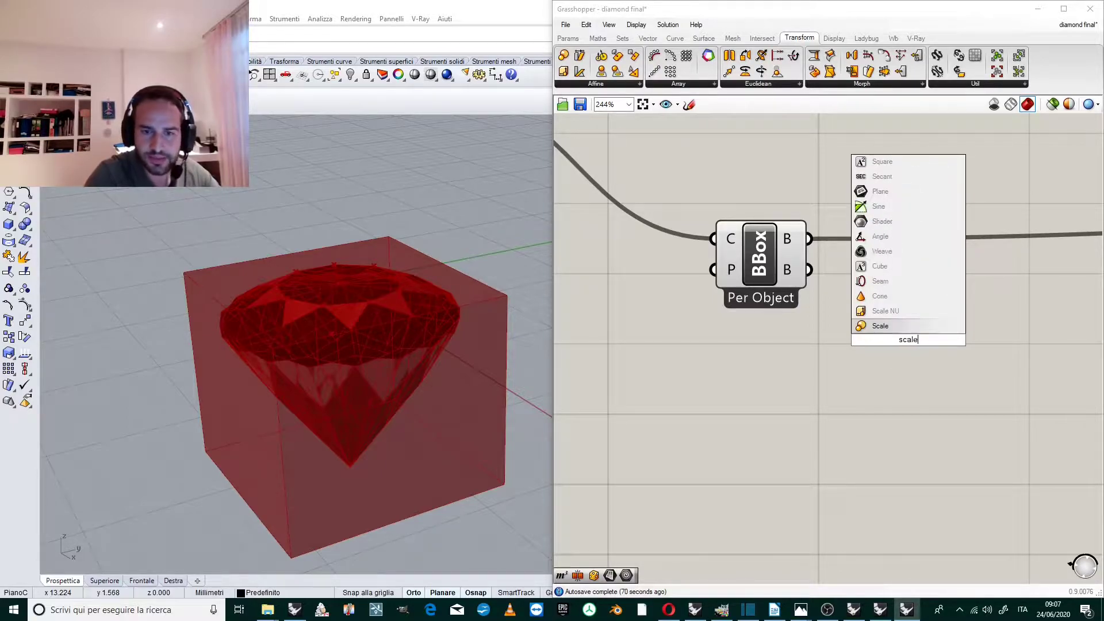
pyautogui.click(908, 327)
pyautogui.moveTo(811, 242); pyautogui.dragTo(925, 356)
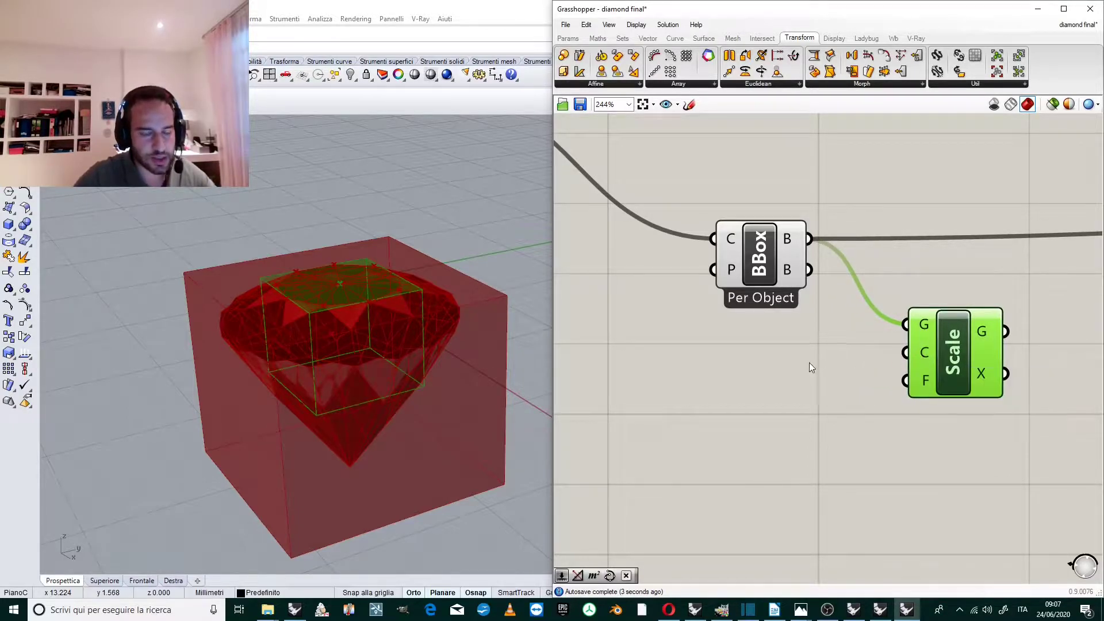
# - Add a Volume component below the Bounding Box and connect the diamond's box to its geometry input
pyautogui.doubleClick(762, 388)
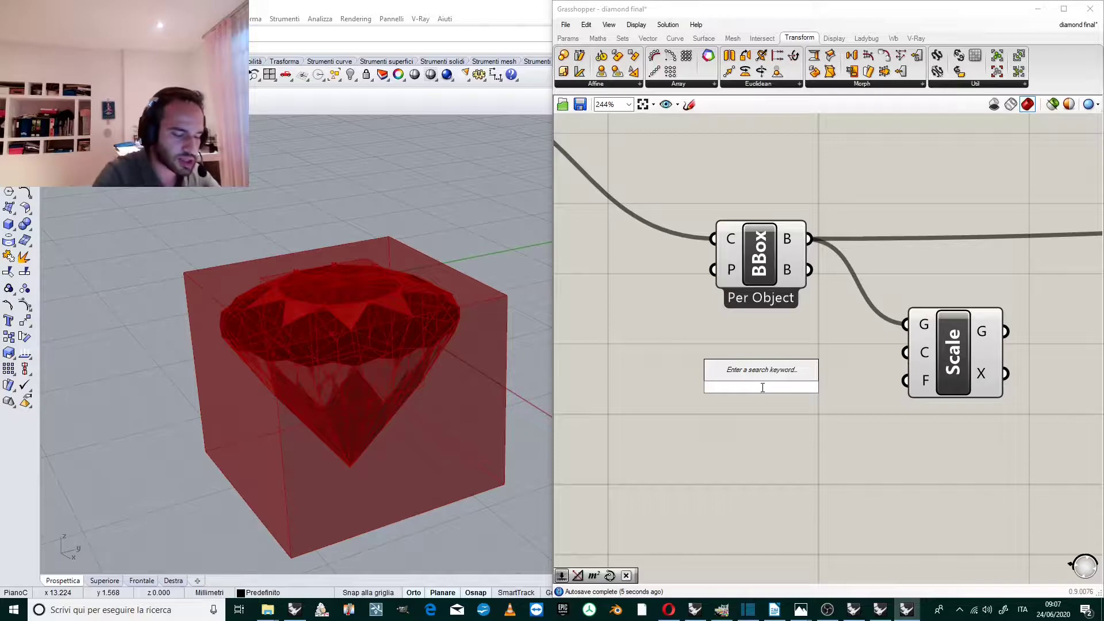
pyautogui.write('volume')
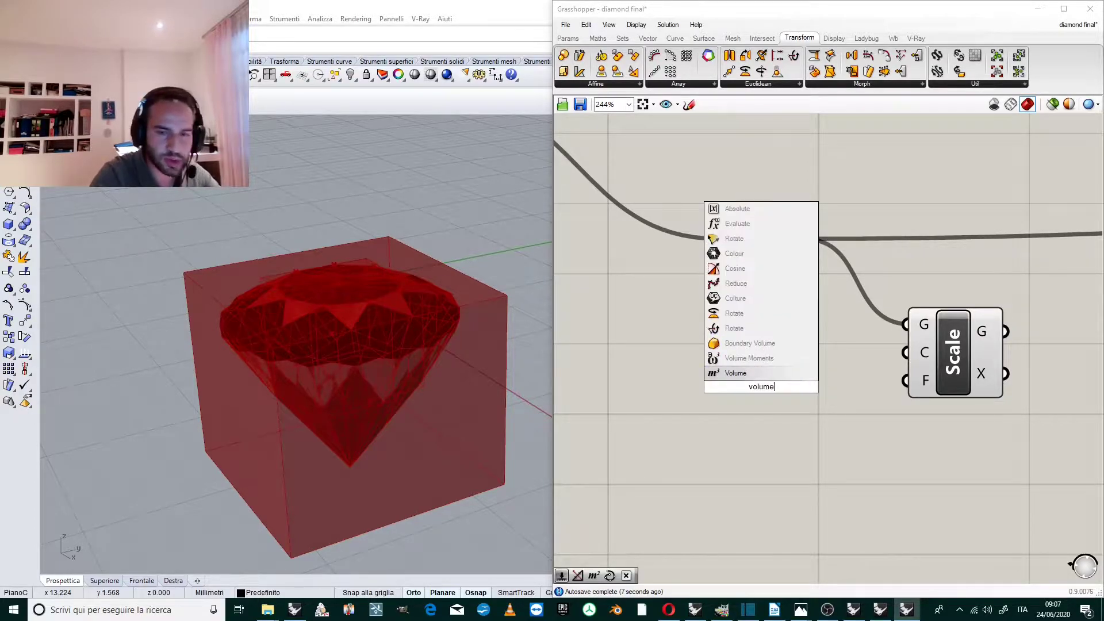
pyautogui.click(752, 375)
pyautogui.moveTo(811, 241); pyautogui.dragTo(737, 358)
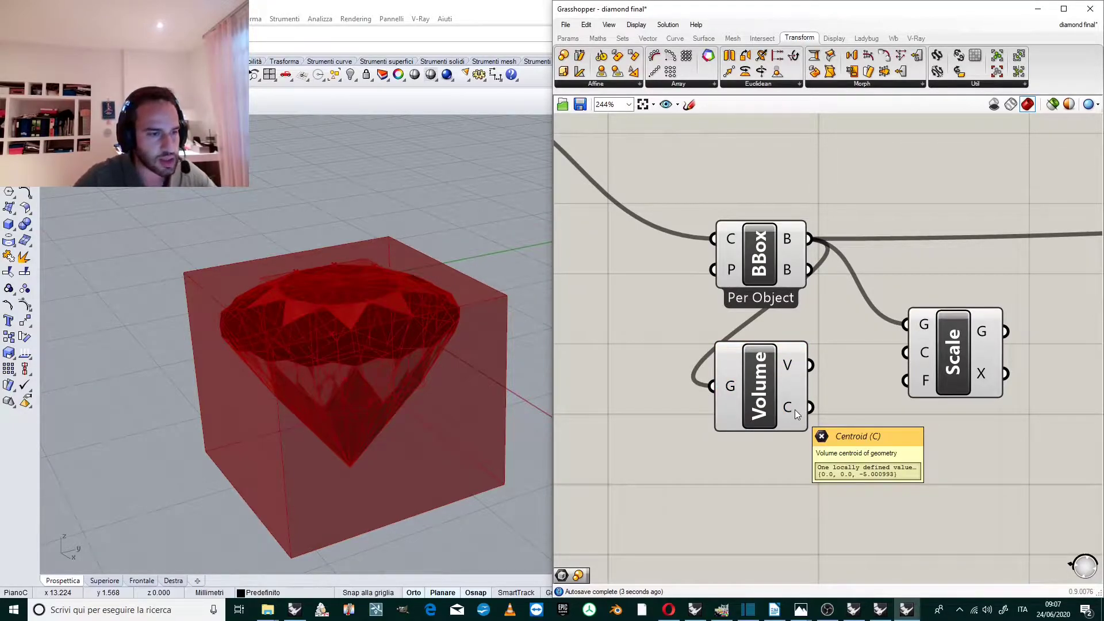
# - Connect the Volume's centroid to the Scale component's center input and adjust the Scale's position beside it
pyautogui.moveTo(810, 408); pyautogui.dragTo(902, 341)
pyautogui.scroll(-3, 781, 323)
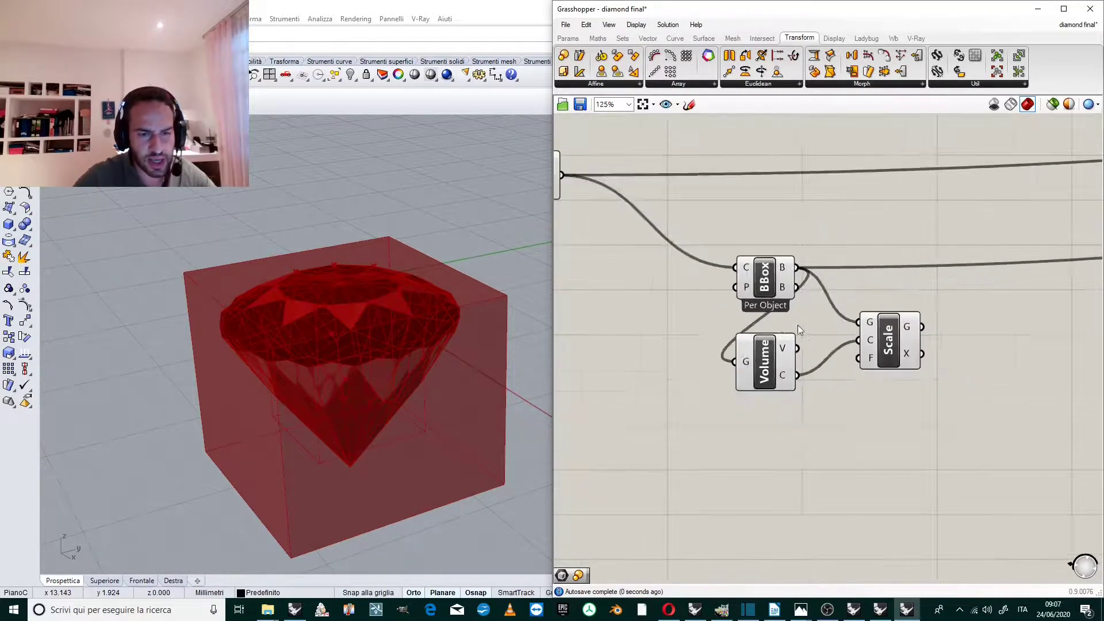
pyautogui.scroll(3, 882, 328)
pyautogui.click(870, 331)
pyautogui.scroll(-3, 782, 322)
pyautogui.scroll(3, 914, 343)
pyautogui.moveTo(724, 322); pyautogui.dragTo(815, 337)
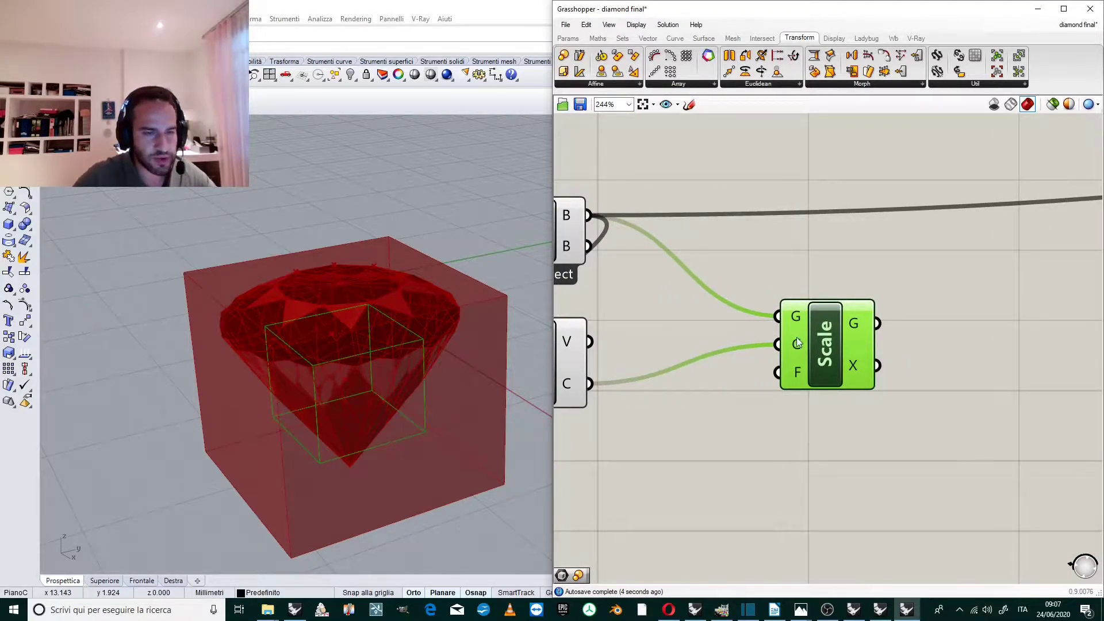
pyautogui.scroll(-3, 822, 344)
pyautogui.moveTo(822, 344); pyautogui.dragTo(822, 352)
pyautogui.scroll(2, 810, 368)
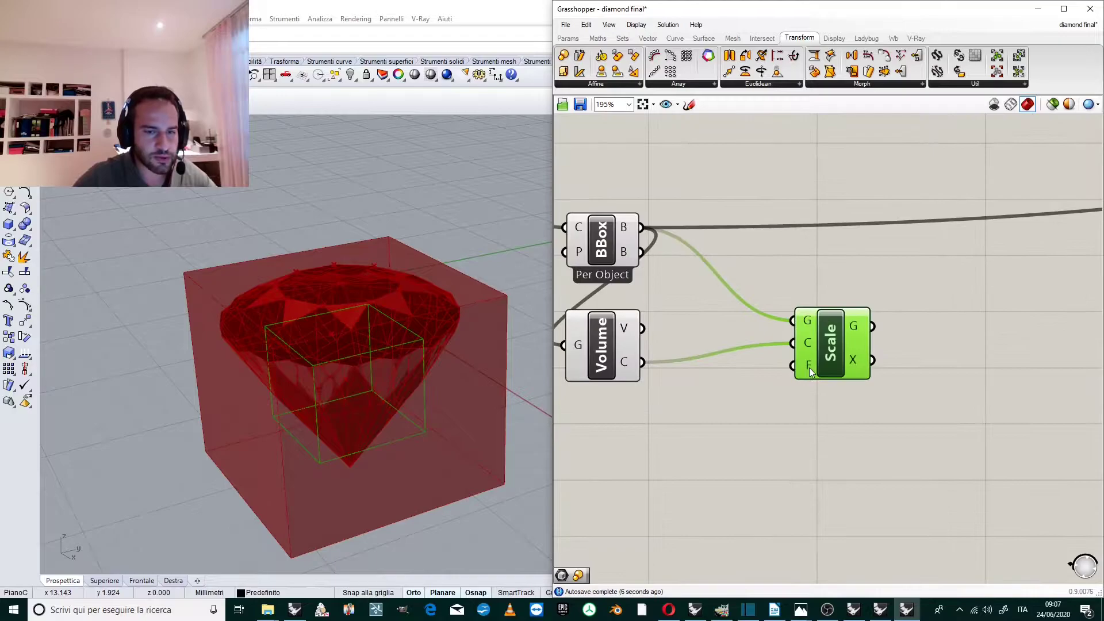
pyautogui.moveTo(810, 369)
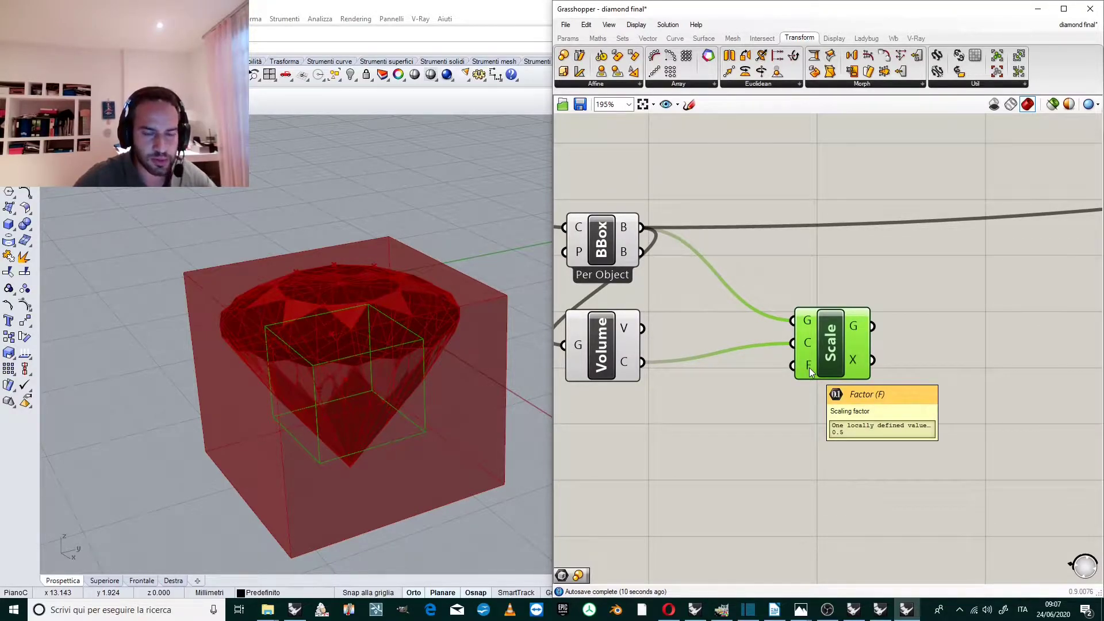
pyautogui.moveTo(809, 368); pyautogui.dragTo(767, 393)
pyautogui.scroll(-3, 803, 388)
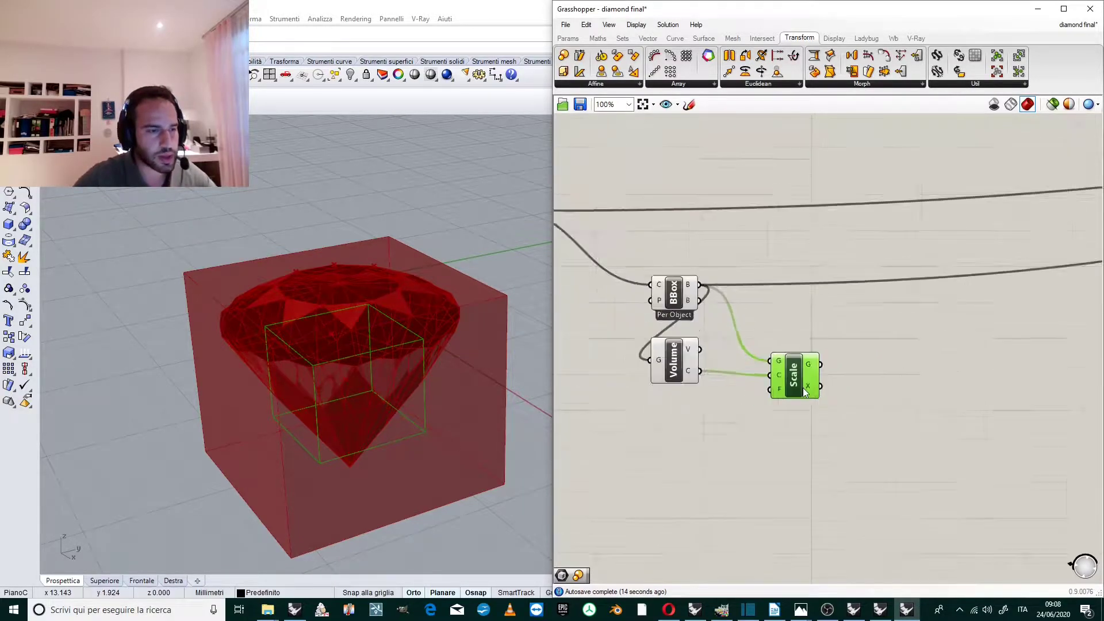
# - Add a number slider of 1.1 below the Volume component and connect it to the Scale's factor input
pyautogui.scroll(3, 706, 413)
pyautogui.doubleClick(747, 417)
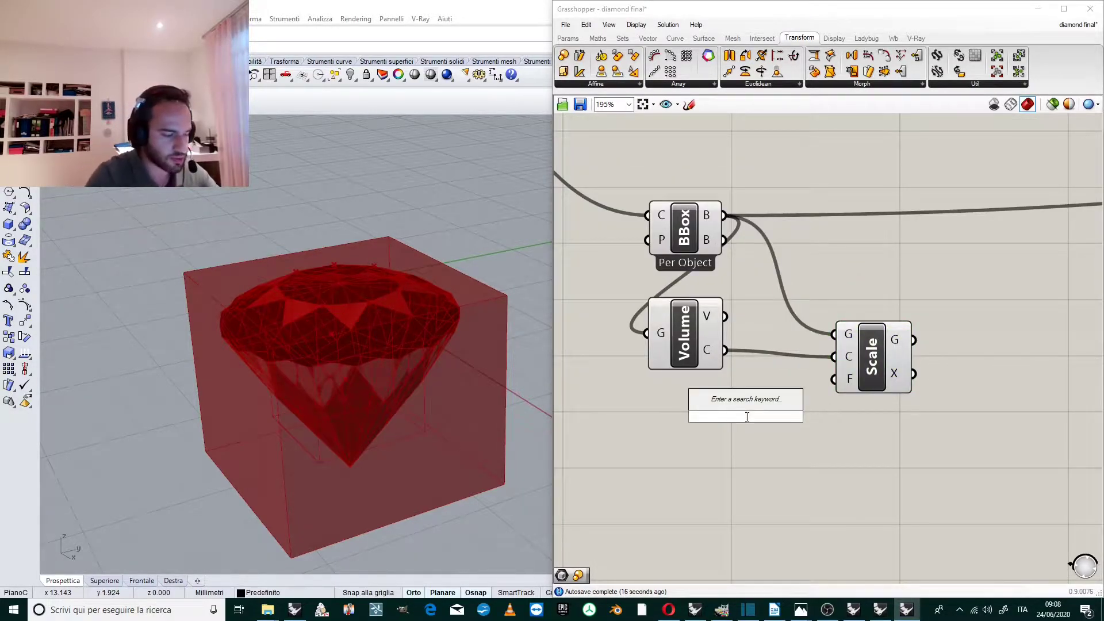
pyautogui.write('1.1')
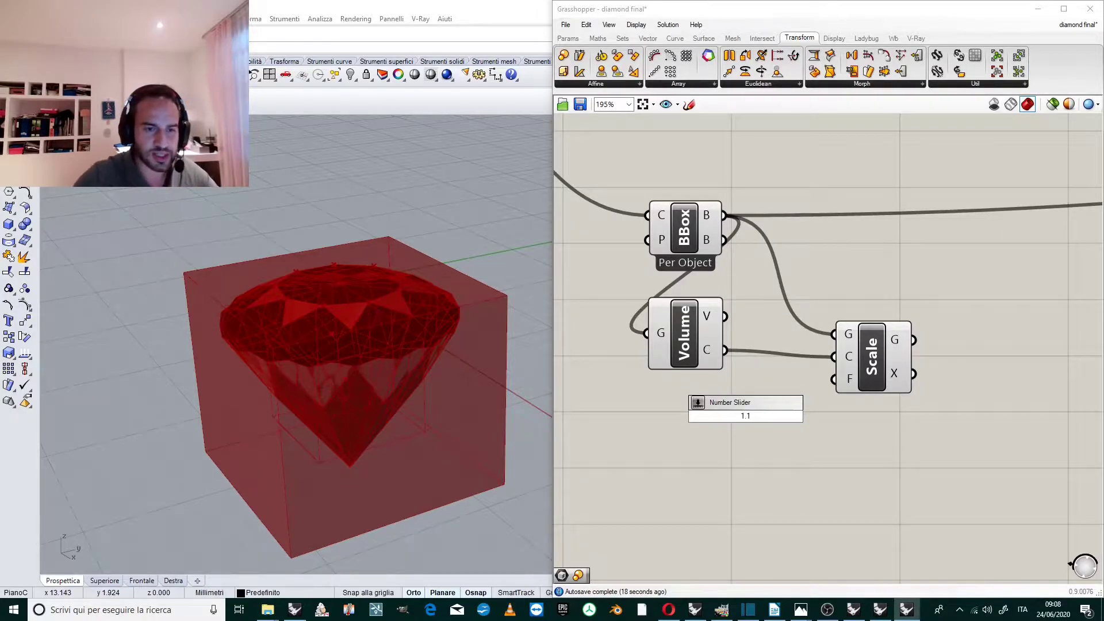
pyautogui.press('Return')
pyautogui.moveTo(845, 420); pyautogui.dragTo(834, 380)
pyautogui.scroll(-3, 341, 293)
pyautogui.moveTo(342, 293); pyautogui.dragTo(386, 355, button='right')
pyautogui.scroll(-3, 351, 265)
pyautogui.scroll(4, 394, 329)
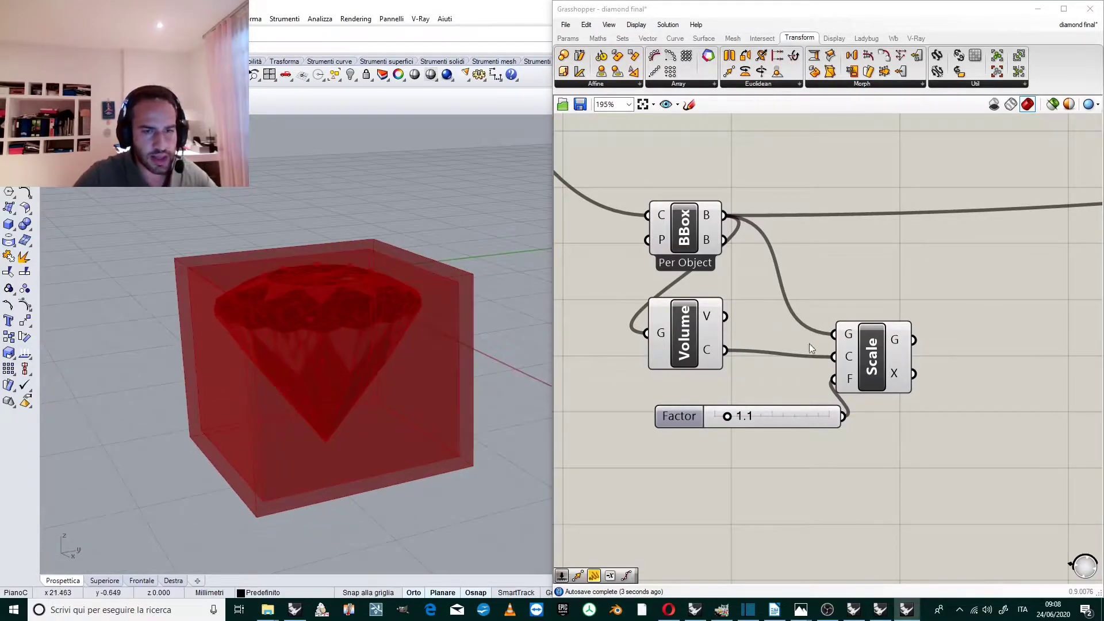
# - Add a Move component after Scale and connect the scaled box to its geometry input
pyautogui.scroll(-4, 799, 349)
pyautogui.scroll(3, 837, 326)
pyautogui.doubleClick(809, 311)
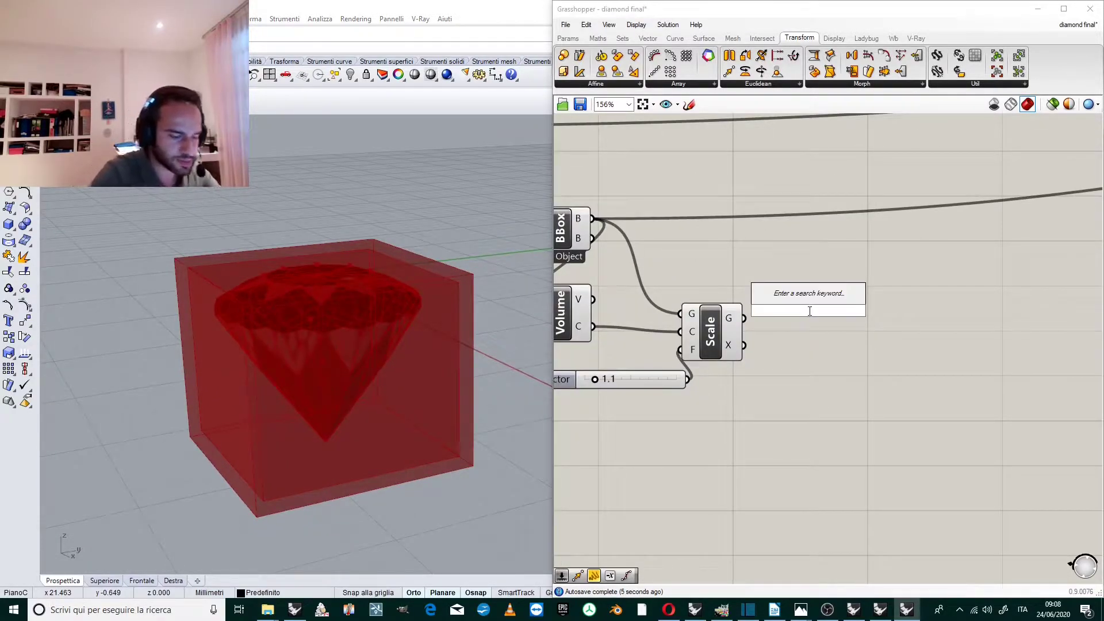
pyautogui.write('move')
pyautogui.press('Return')
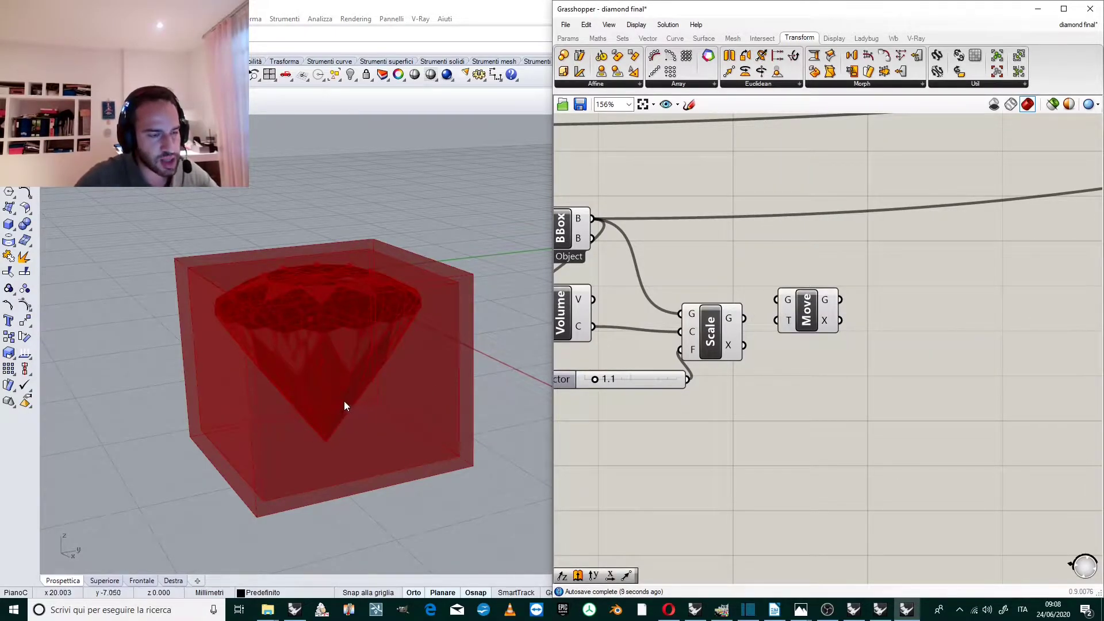
pyautogui.moveTo(802, 314); pyautogui.dragTo(812, 324)
pyautogui.scroll(-2, 833, 301)
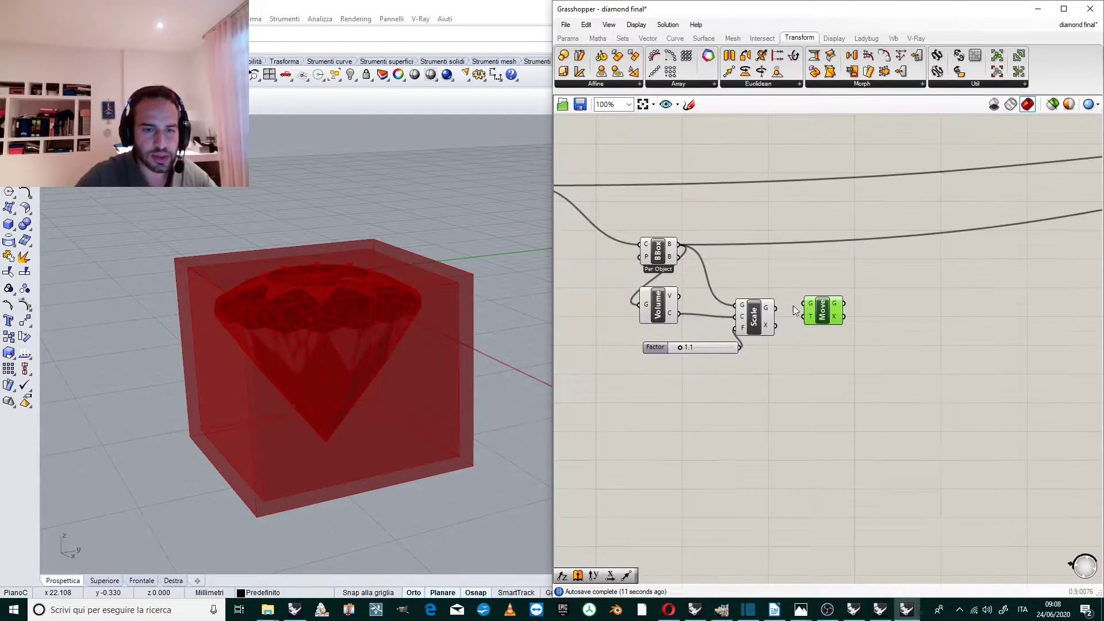
pyautogui.scroll(2, 786, 314)
pyautogui.click(758, 311)
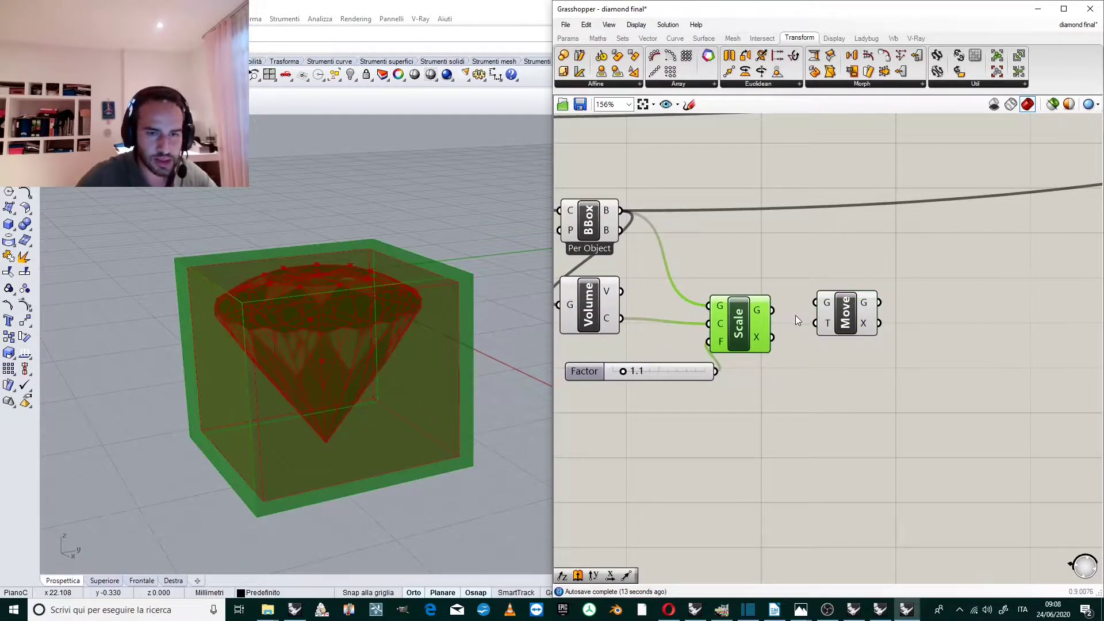
pyautogui.moveTo(773, 312); pyautogui.dragTo(890, 312)
# - Add a Unit Z vector below Move and feed it into Move's motion input
pyautogui.doubleClick(818, 349)
pyautogui.write('z')
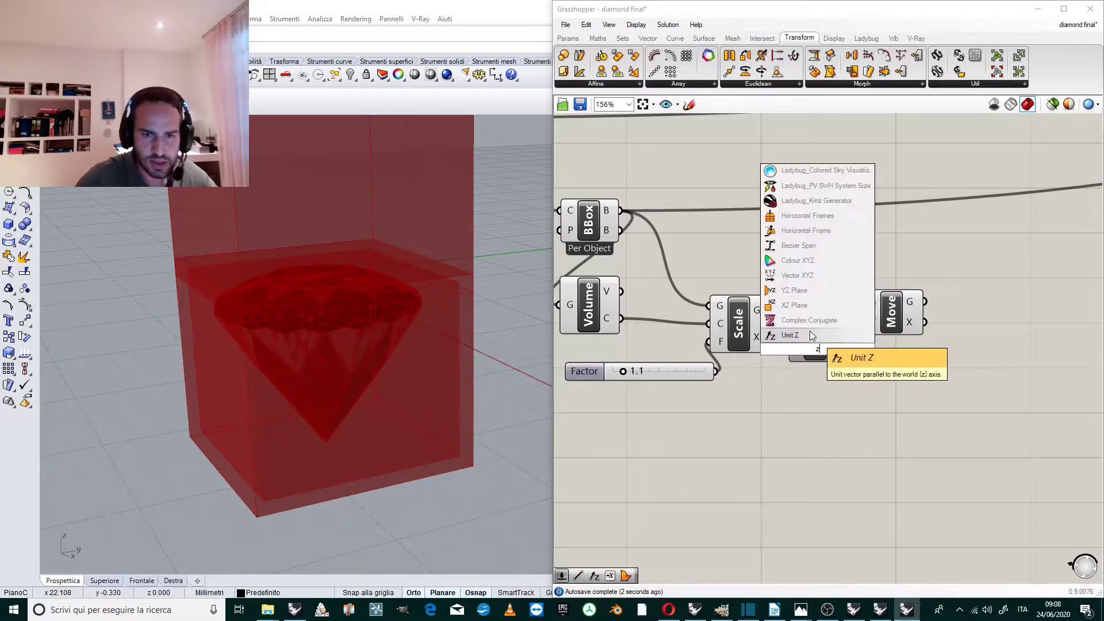
pyautogui.click(810, 333)
pyautogui.moveTo(849, 350)
pyautogui.mouseDown()
pyautogui.moveTo(861, 323)
pyautogui.moveTo(844, 369)
pyautogui.mouseUp()
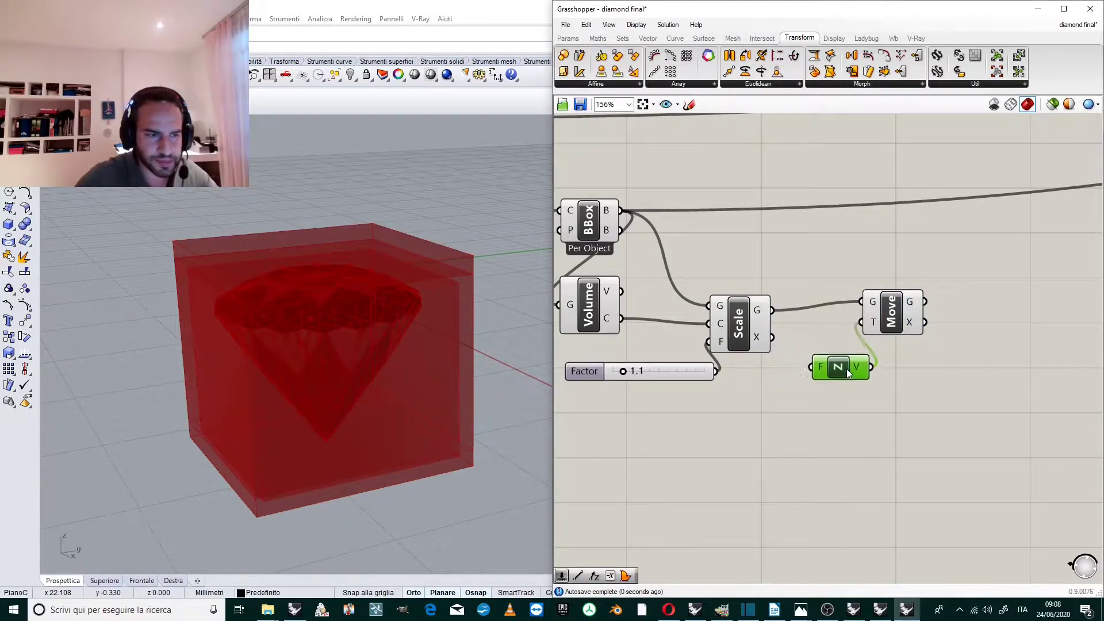
pyautogui.doubleClick(834, 404)
pyautogui.moveTo(840, 372); pyautogui.dragTo(857, 413)
# - Add a number slider of 0.1 below the Scale's factor slider
pyautogui.doubleClick(744, 428)
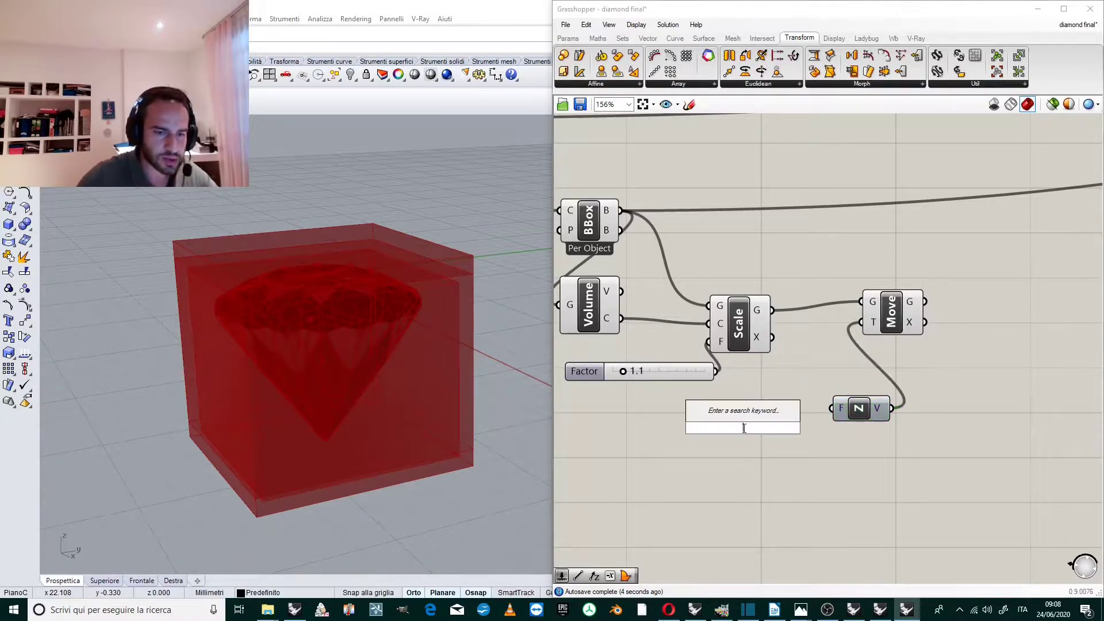
pyautogui.write('0.1')
pyautogui.press('Return')
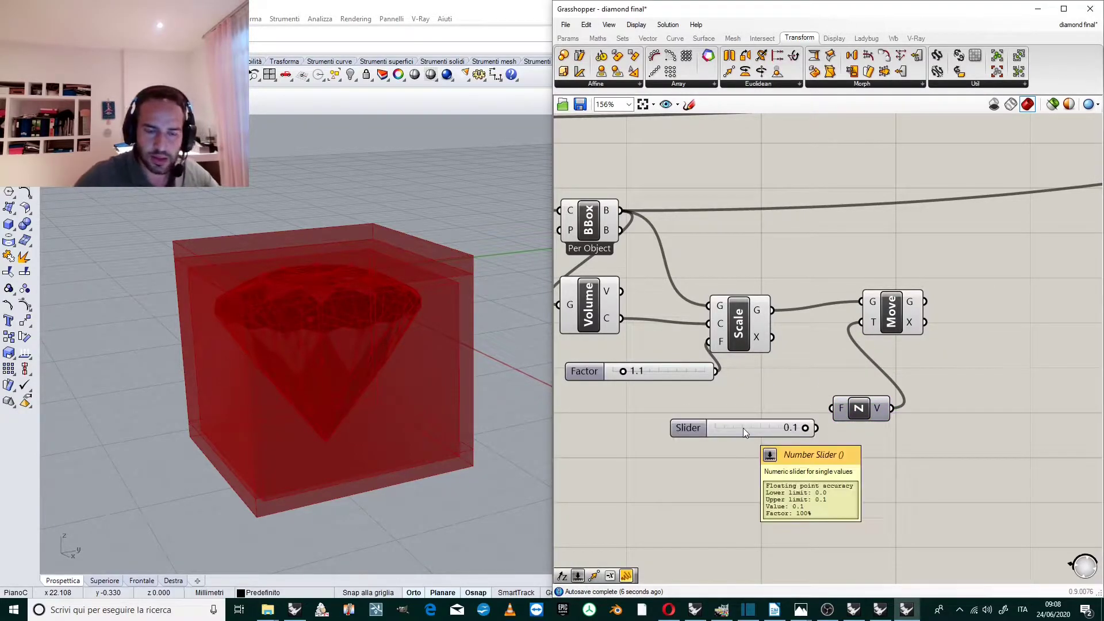
pyautogui.scroll(1, 743, 428)
# - Rename the 0.1 slider to "intersection amount between diamond and silver"
pyautogui.rightClick(662, 428)
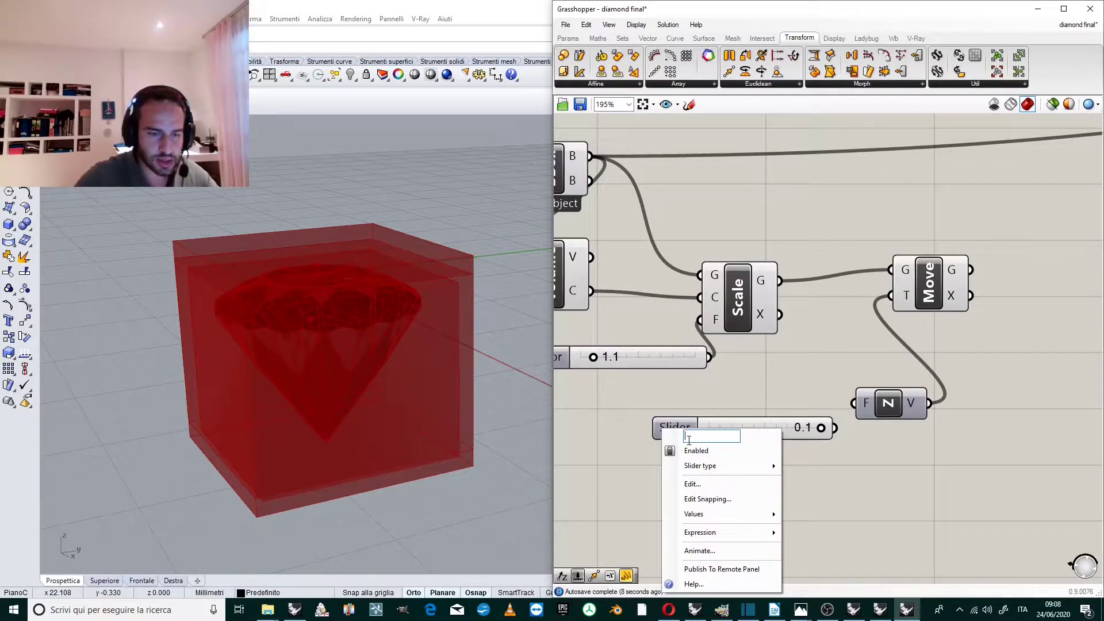
pyautogui.write('interse')
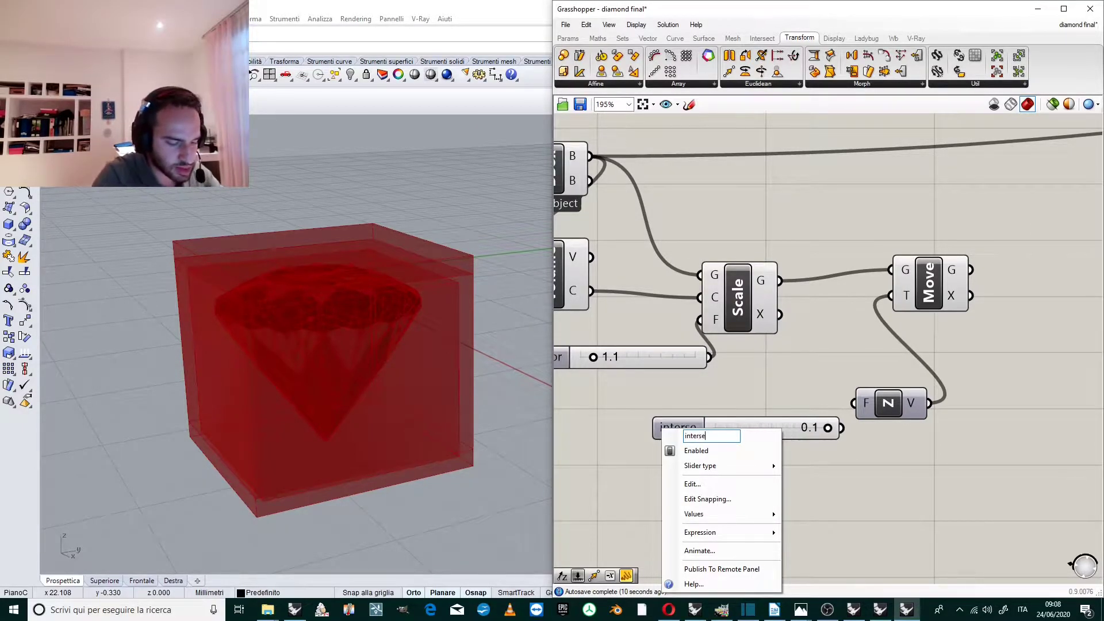
pyautogui.write('ction')
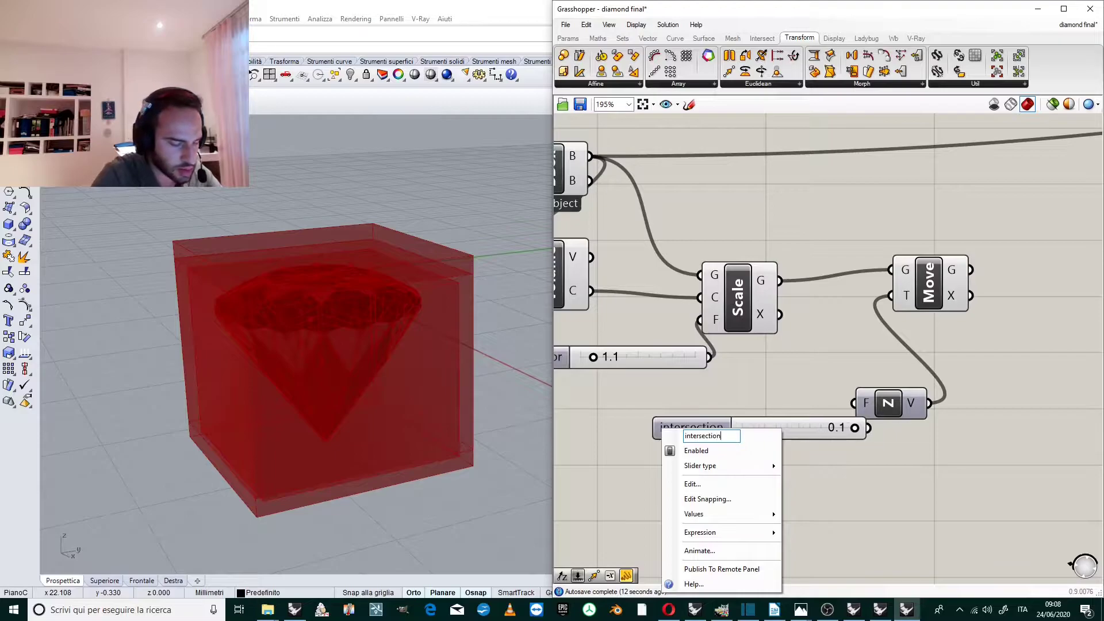
pyautogui.write(' amount')
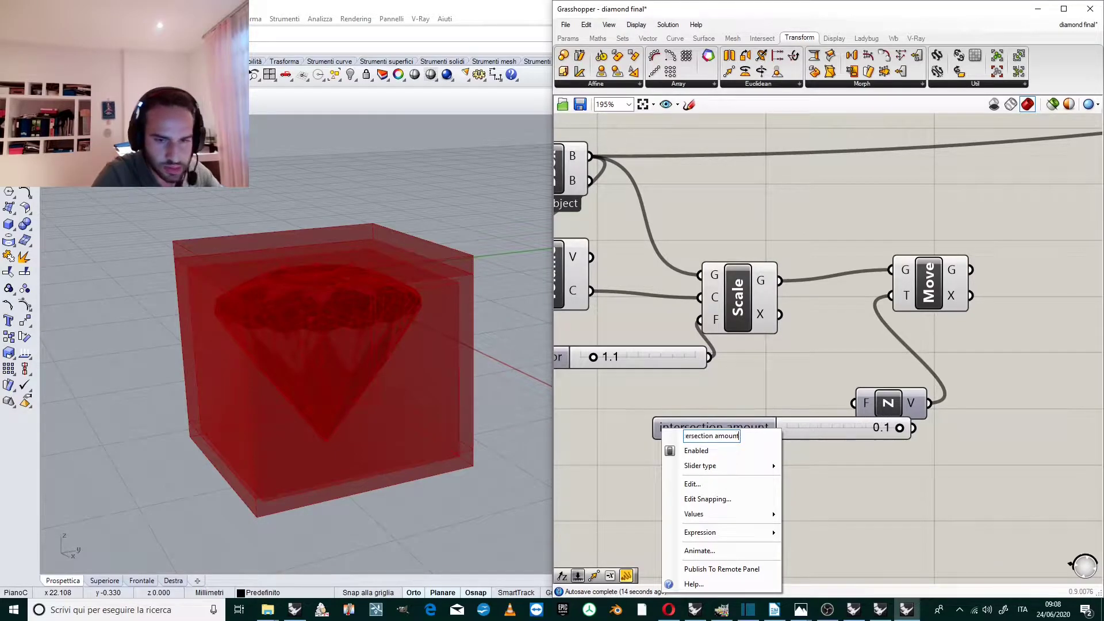
pyautogui.write(' bet')
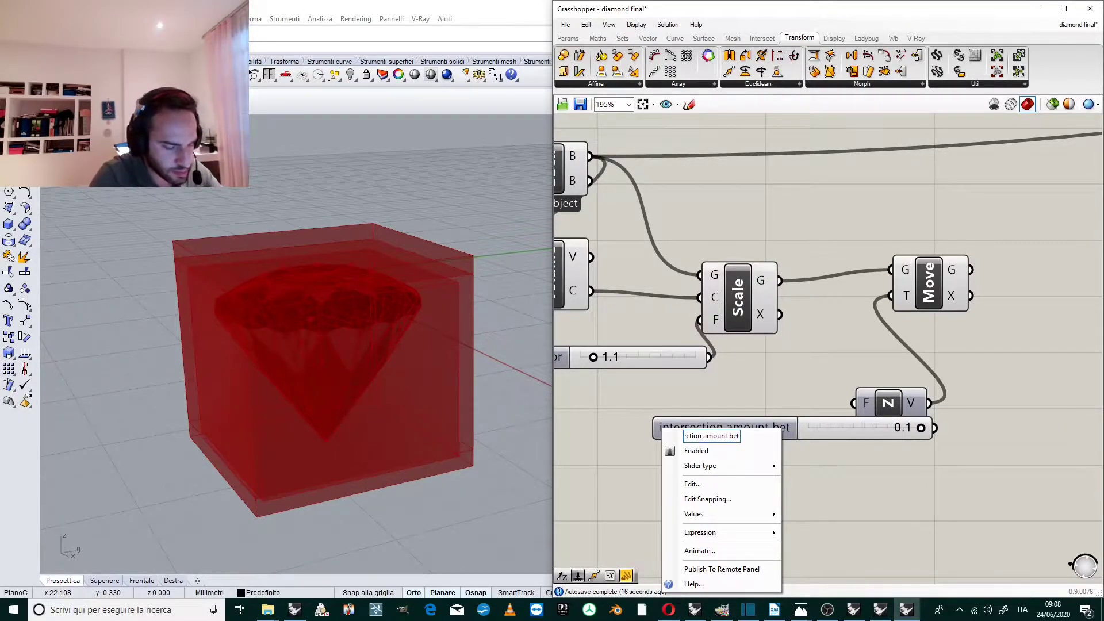
pyautogui.write('ween diamond and')
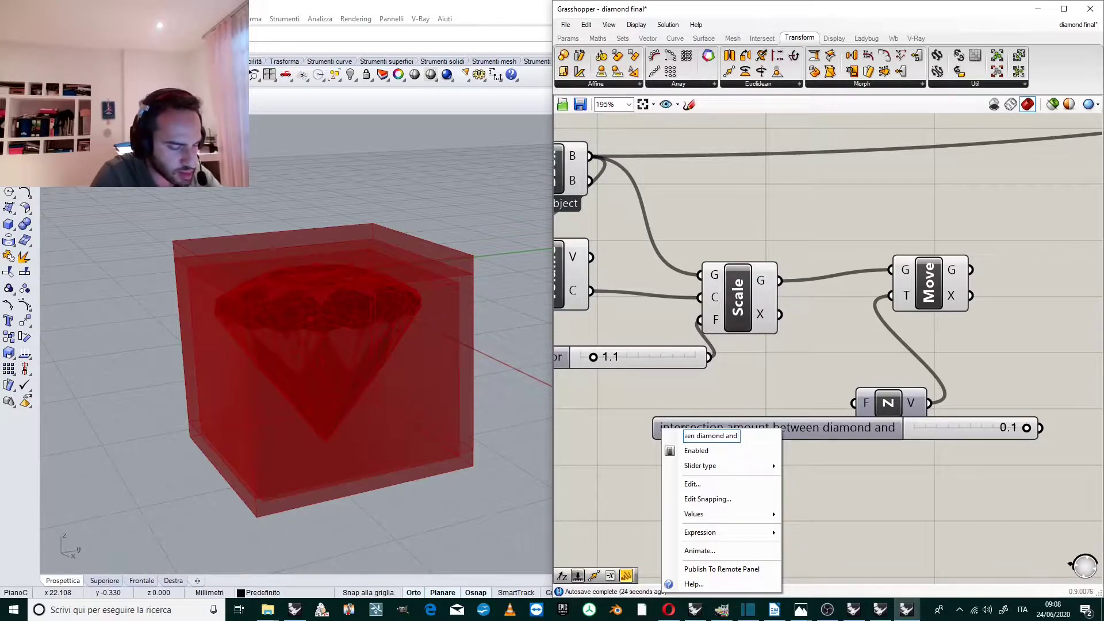
pyautogui.write(' silver')
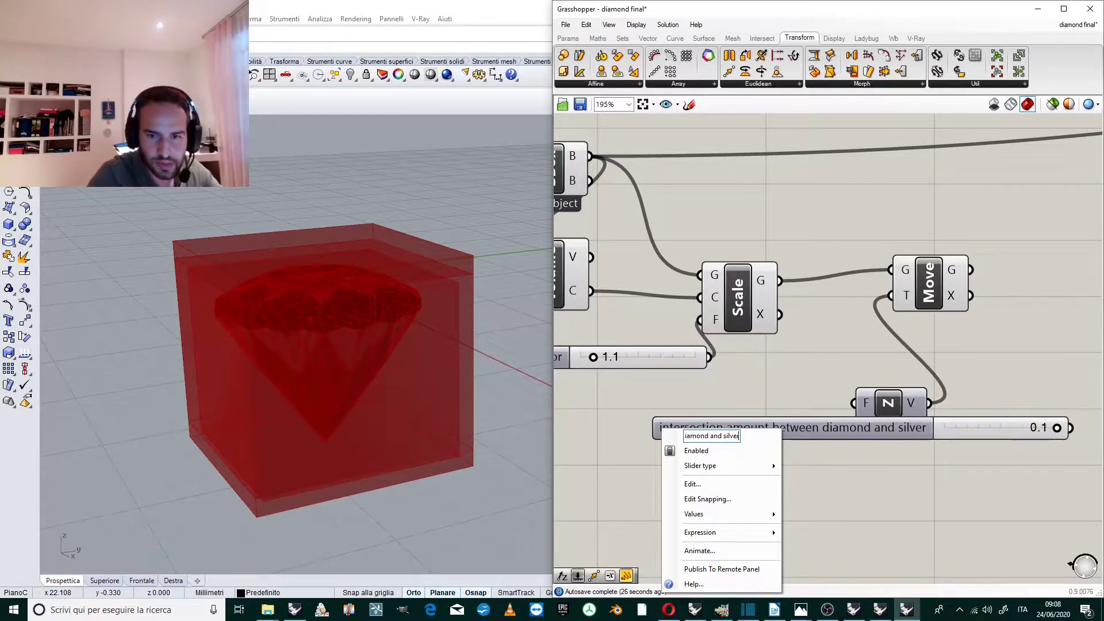
pyautogui.click(795, 380)
# - Place the intersection amount slider before Unit Z and connect it to the vector's factor input
pyautogui.scroll(-3, 837, 417)
pyautogui.moveTo(827, 422); pyautogui.dragTo(692, 424)
pyautogui.scroll(2, 801, 400)
pyautogui.moveTo(834, 442); pyautogui.dragTo(872, 415)
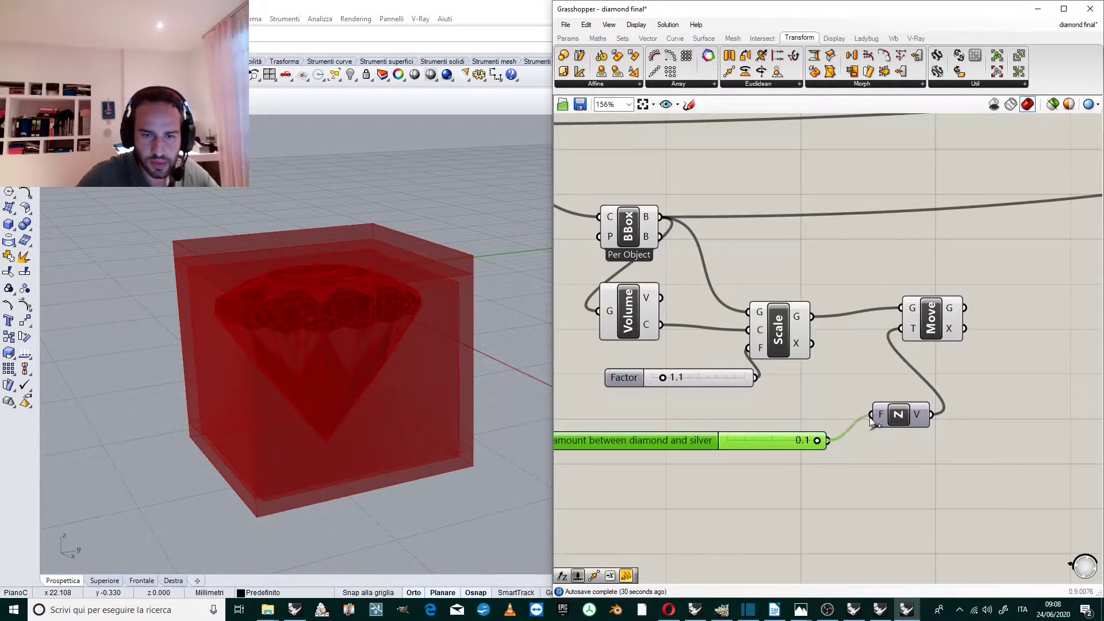
# - Examine the offset between the scaled, moved box and the diamond's original box from below and above
pyautogui.scroll(-5, 432, 334)
pyautogui.moveTo(433, 333); pyautogui.dragTo(470, 406, button='right')
pyautogui.scroll(9, 426, 391)
pyautogui.scroll(-5, 444, 373)
pyautogui.moveTo(816, 440)
pyautogui.mouseDown()
pyautogui.moveTo(728, 444)
pyautogui.moveTo(816, 450)
pyautogui.mouseUp()
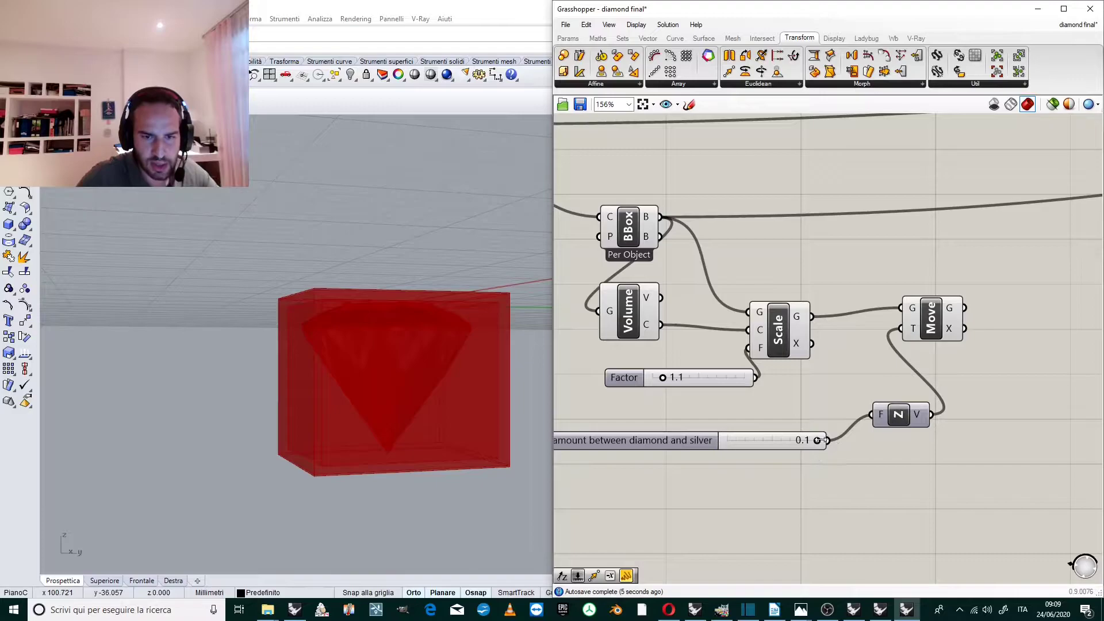
pyautogui.moveTo(452, 323); pyautogui.dragTo(433, 384, button='right')
pyautogui.scroll(-3, 433, 384)
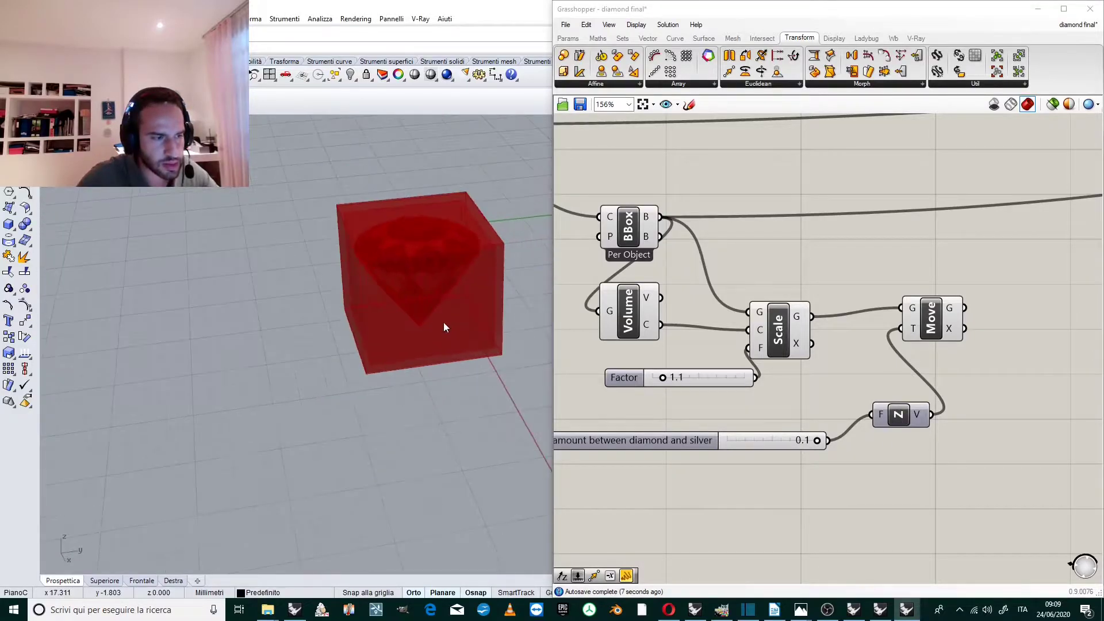
pyautogui.scroll(-3, 443, 322)
pyautogui.moveTo(444, 322); pyautogui.dragTo(451, 305, button='right')
pyautogui.scroll(5, 460, 293)
# - Insert a Negative component between Unit Z and Move, connecting its output to Move's motion input
pyautogui.moveTo(897, 423); pyautogui.dragTo(881, 424)
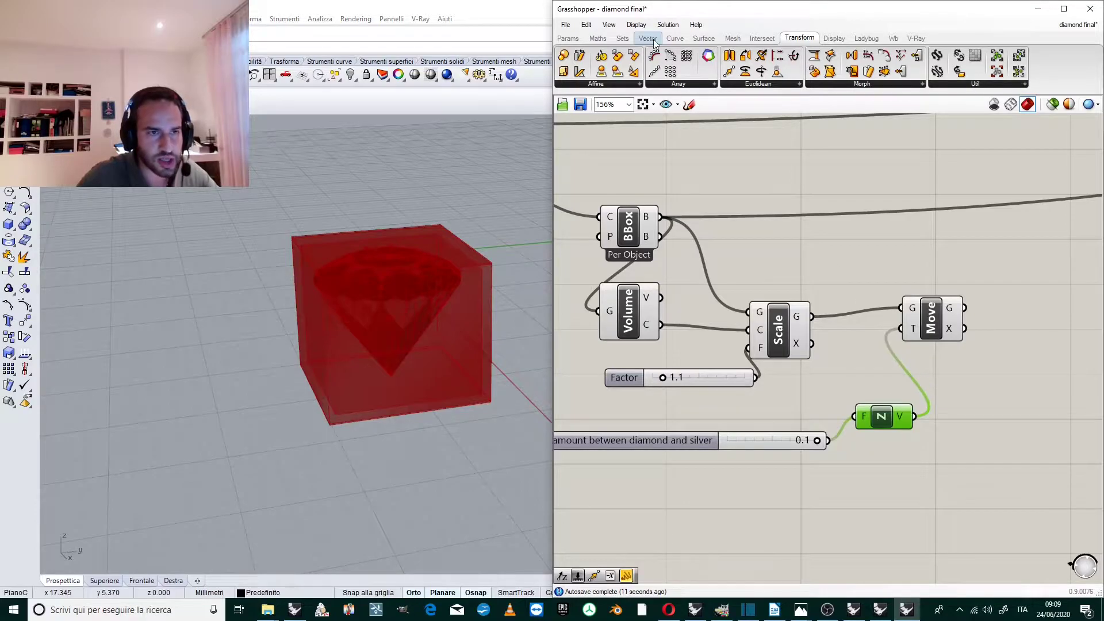
pyautogui.click(597, 38)
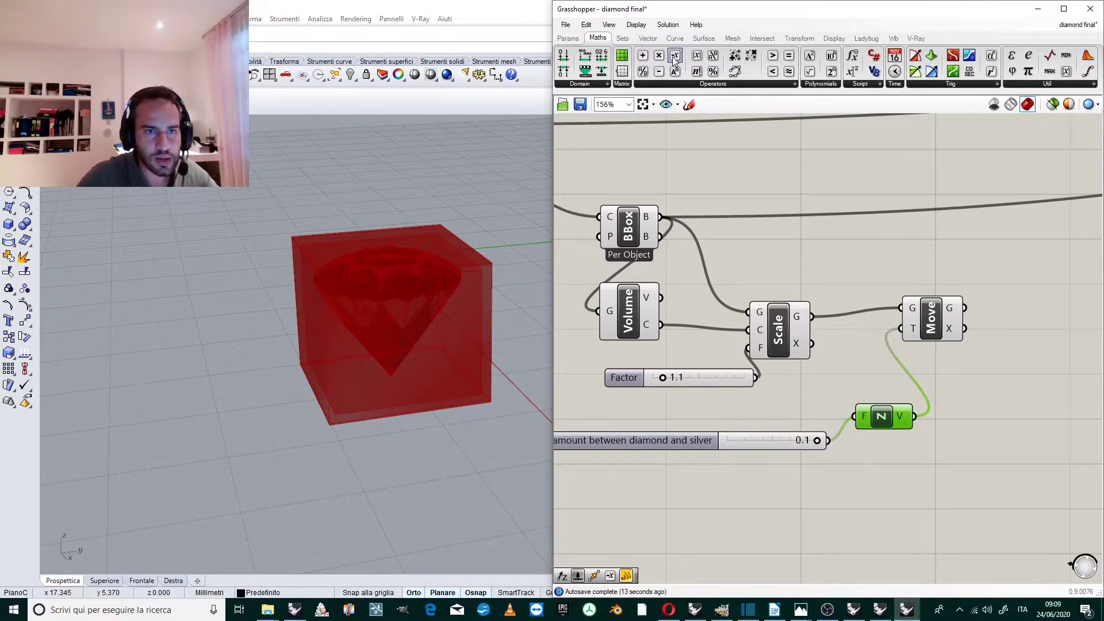
pyautogui.scroll(2, 927, 422)
pyautogui.moveTo(970, 400); pyautogui.dragTo(968, 396)
pyautogui.moveTo(1035, 392); pyautogui.dragTo(879, 282)
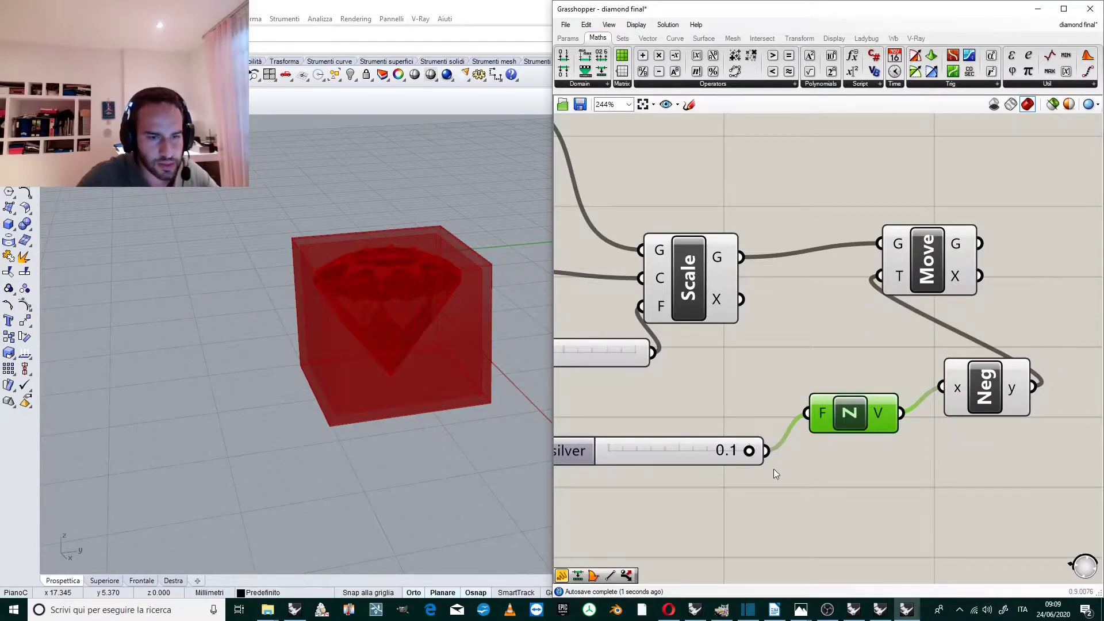
# - Set the intersection amount slider to 0.0 and check the box's position around the diamond from below
pyautogui.moveTo(688, 447); pyautogui.dragTo(661, 456)
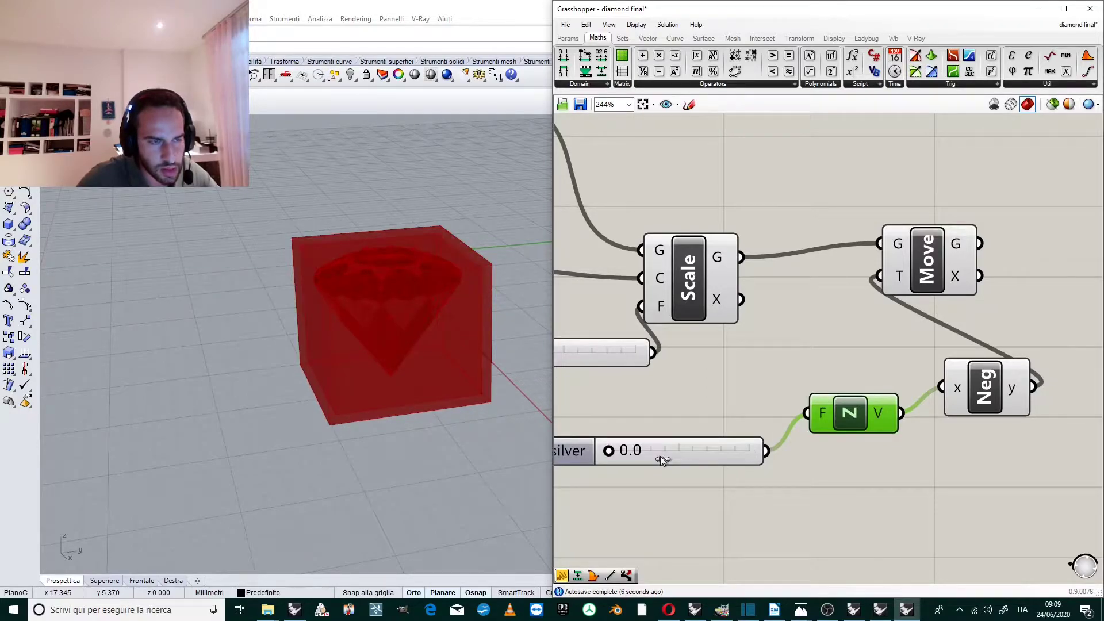
pyautogui.scroll(3, 431, 395)
pyautogui.moveTo(432, 397); pyautogui.dragTo(425, 488, button='right')
pyautogui.scroll(-5, 403, 375)
pyautogui.scroll(5, 393, 405)
pyautogui.scroll(-5, 396, 406)
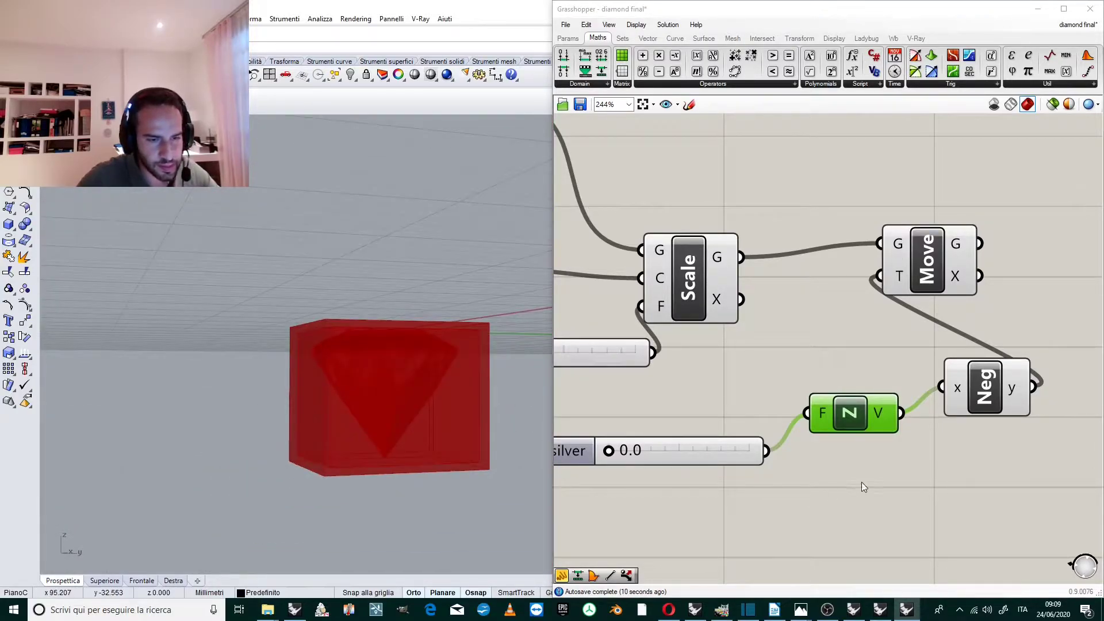
# - Set the intersection amount slider's range from -0.9 to 1.1 and its value to -0.2
pyautogui.scroll(-3, 854, 484)
pyautogui.scroll(3, 703, 492)
pyautogui.scroll(-3, 849, 390)
pyautogui.scroll(3, 829, 420)
pyautogui.rightClick(827, 417)
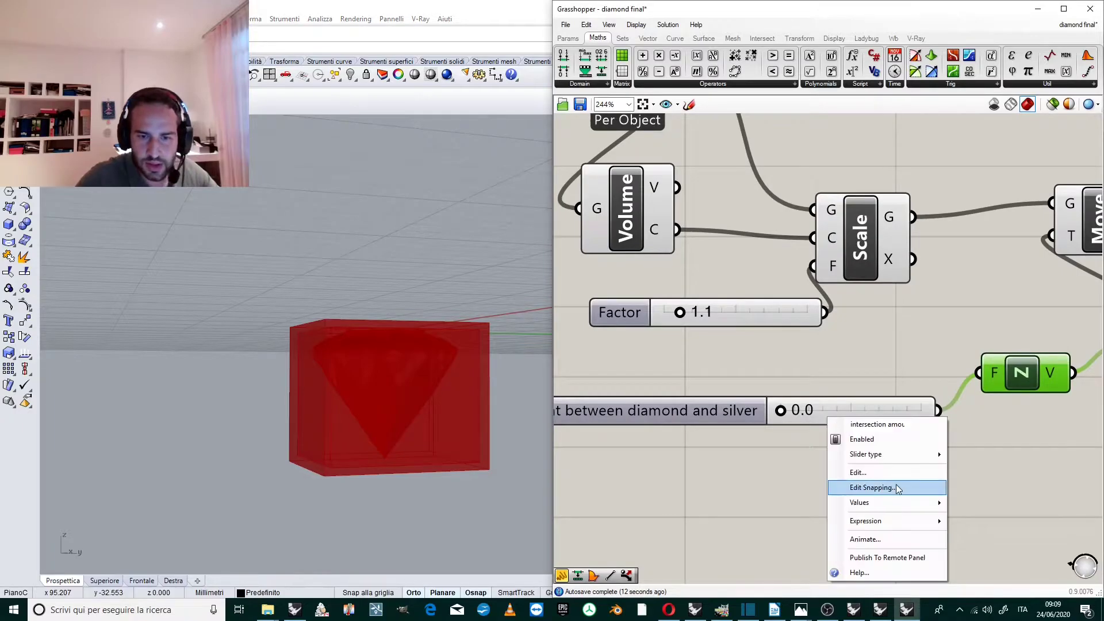
pyautogui.moveTo(897, 503)
pyautogui.doubleClick(1041, 516)
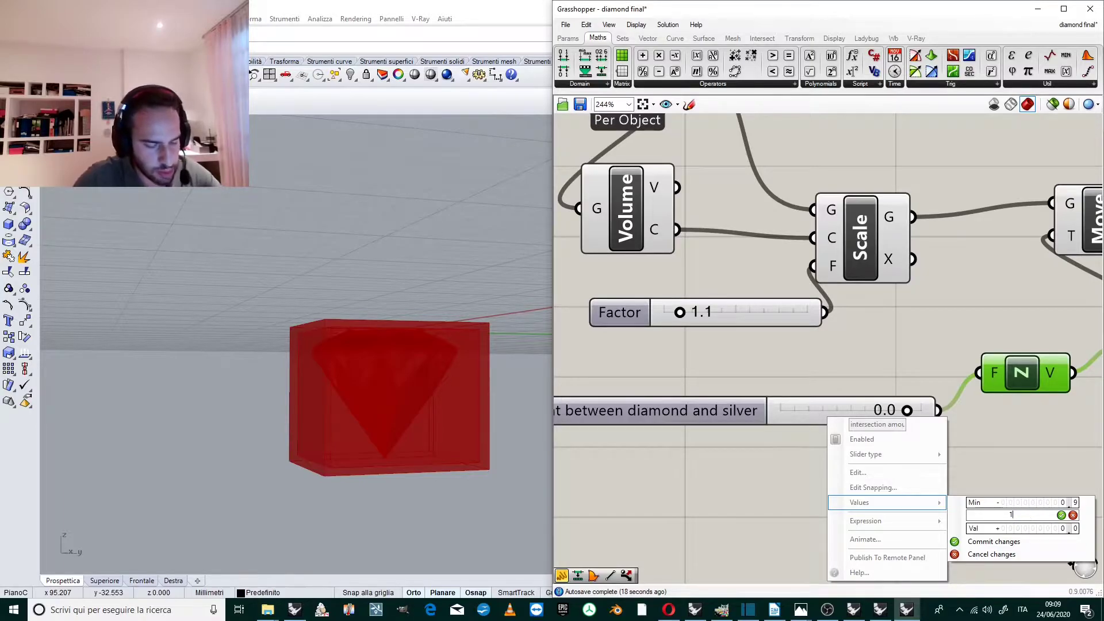
pyautogui.click(1061, 516)
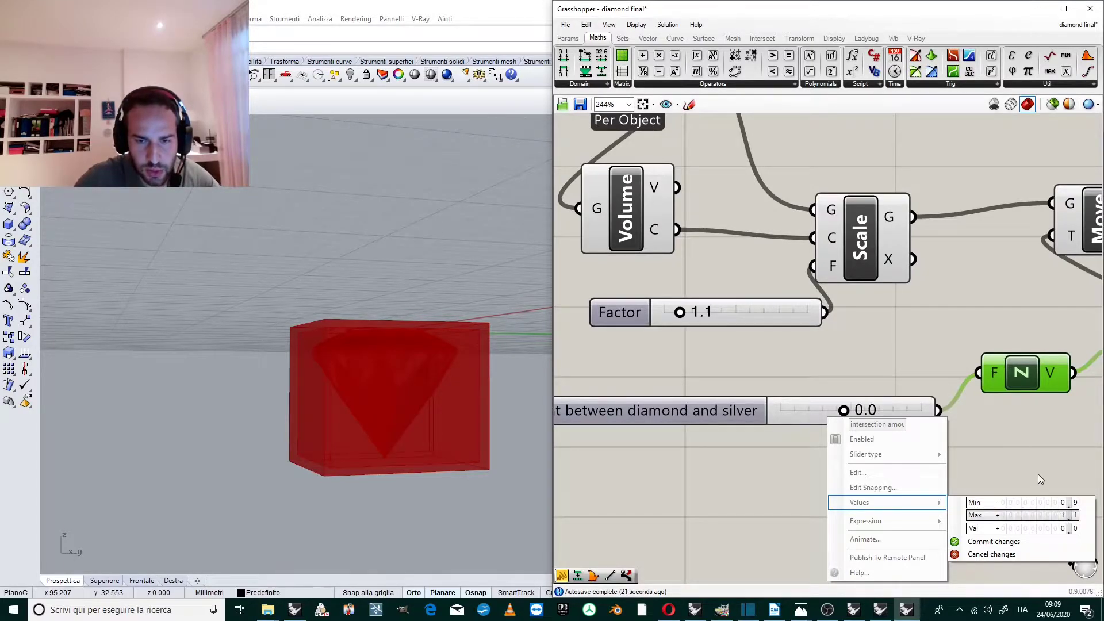
pyautogui.click(1042, 542)
pyautogui.moveTo(850, 413)
pyautogui.mouseDown()
pyautogui.moveTo(999, 422)
pyautogui.moveTo(764, 411)
pyautogui.moveTo(870, 412)
pyautogui.moveTo(811, 412)
pyautogui.moveTo(833, 412)
pyautogui.mouseUp()
pyautogui.scroll(-3, 834, 412)
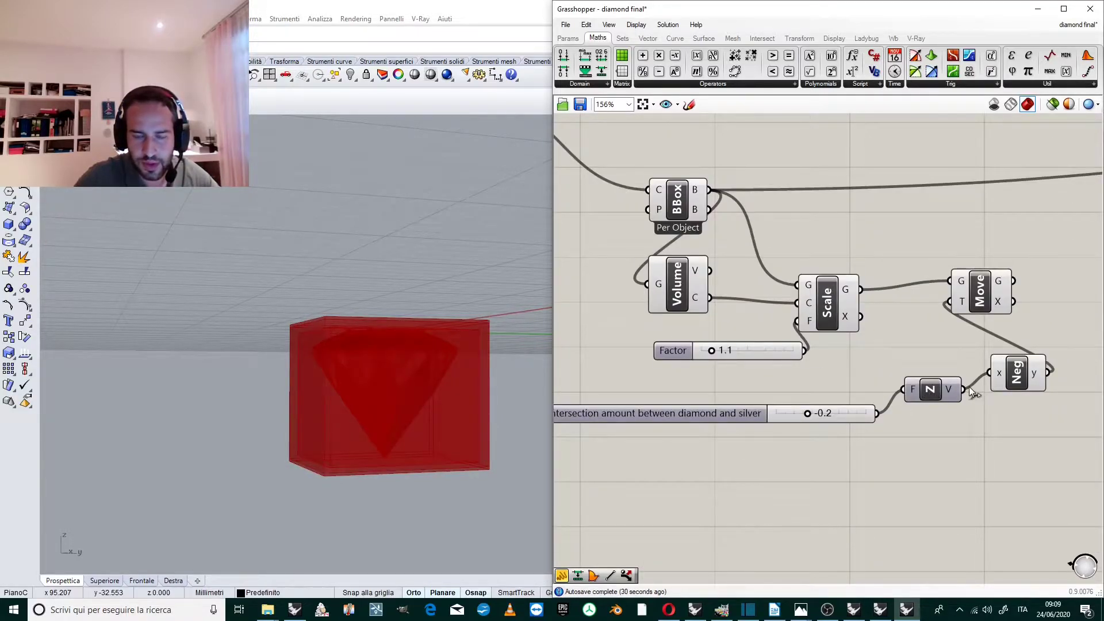
# - Delete the Negative component and connect Unit Z's output directly to Move's motion input
pyautogui.click(1022, 380)
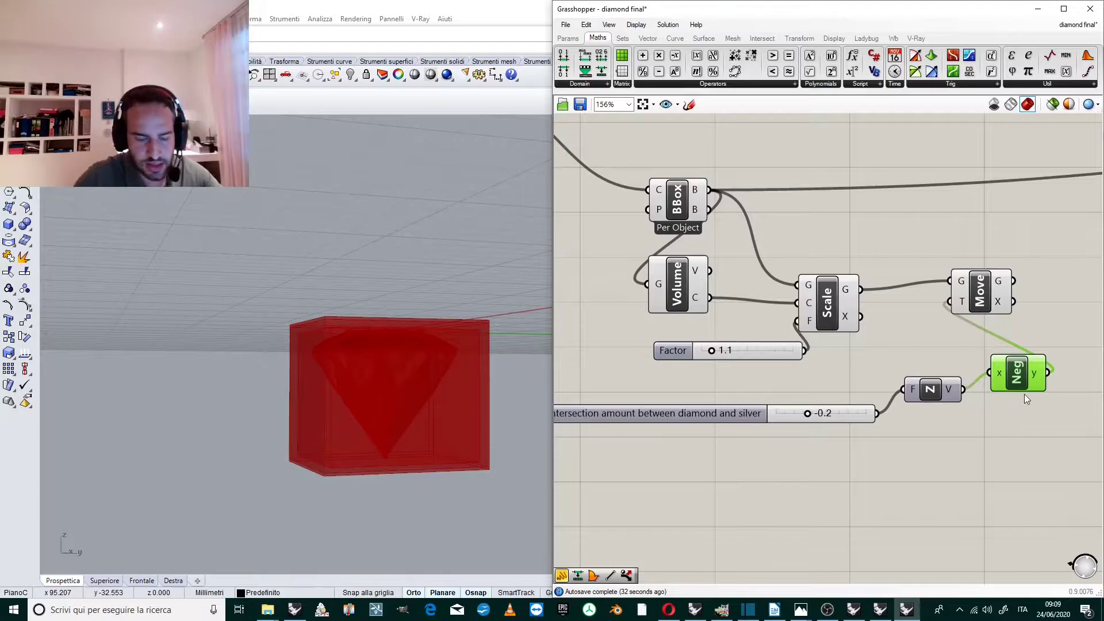
pyautogui.press('Delete')
pyautogui.moveTo(971, 393); pyautogui.dragTo(950, 301)
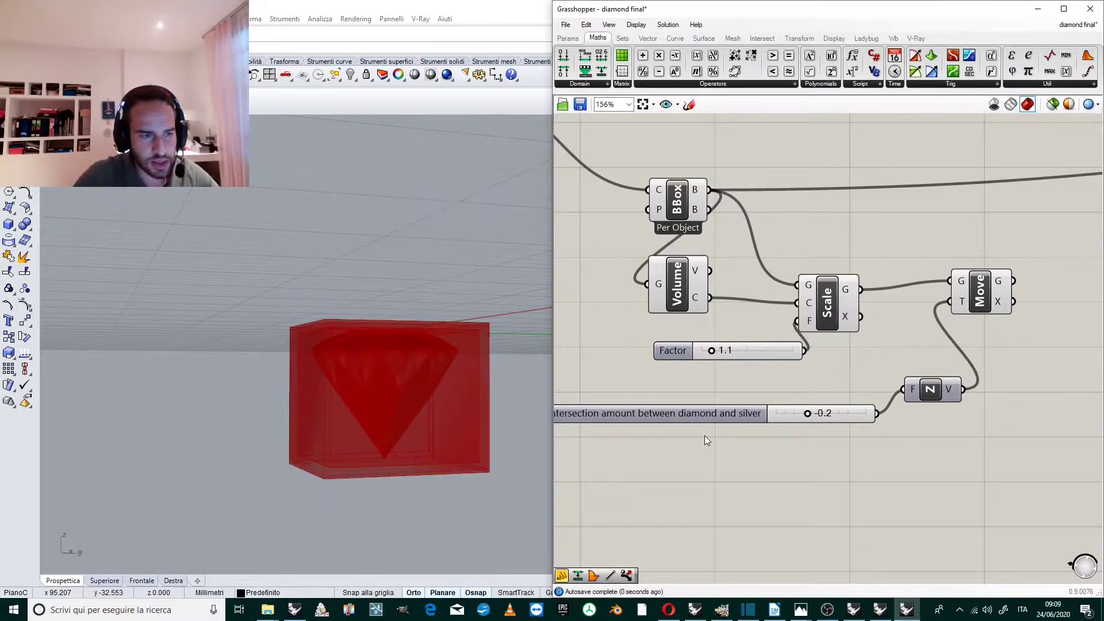
# - Set the intersection amount slider to 1.1 and check the moved box's position around the diamond's tip
pyautogui.moveTo(811, 414); pyautogui.dragTo(890, 414)
pyautogui.scroll(8, 356, 505)
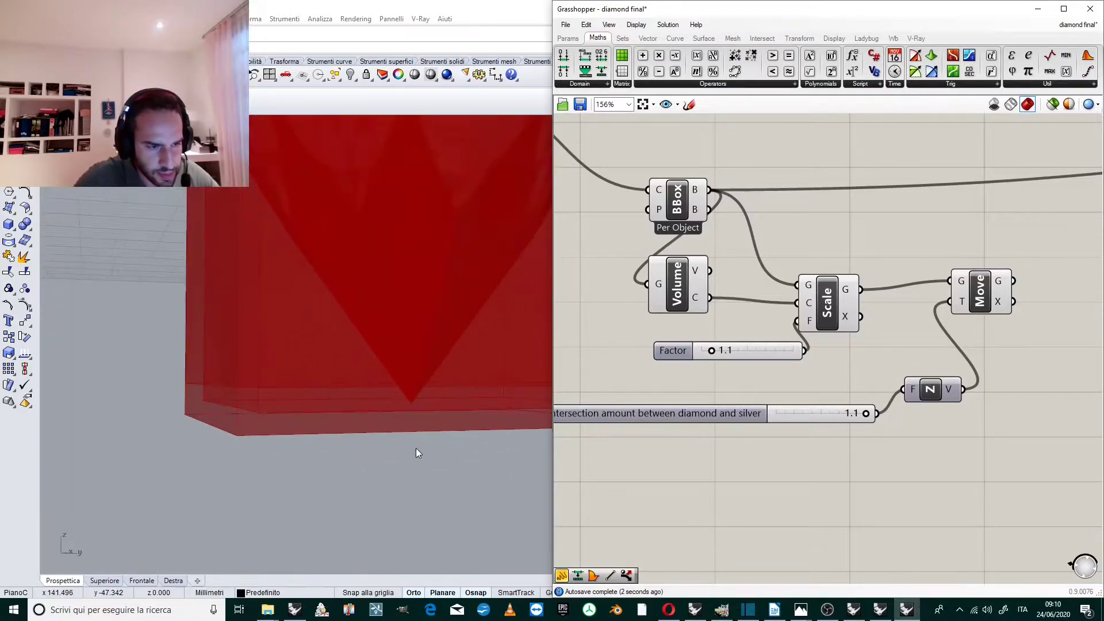
pyautogui.scroll(-6, 466, 428)
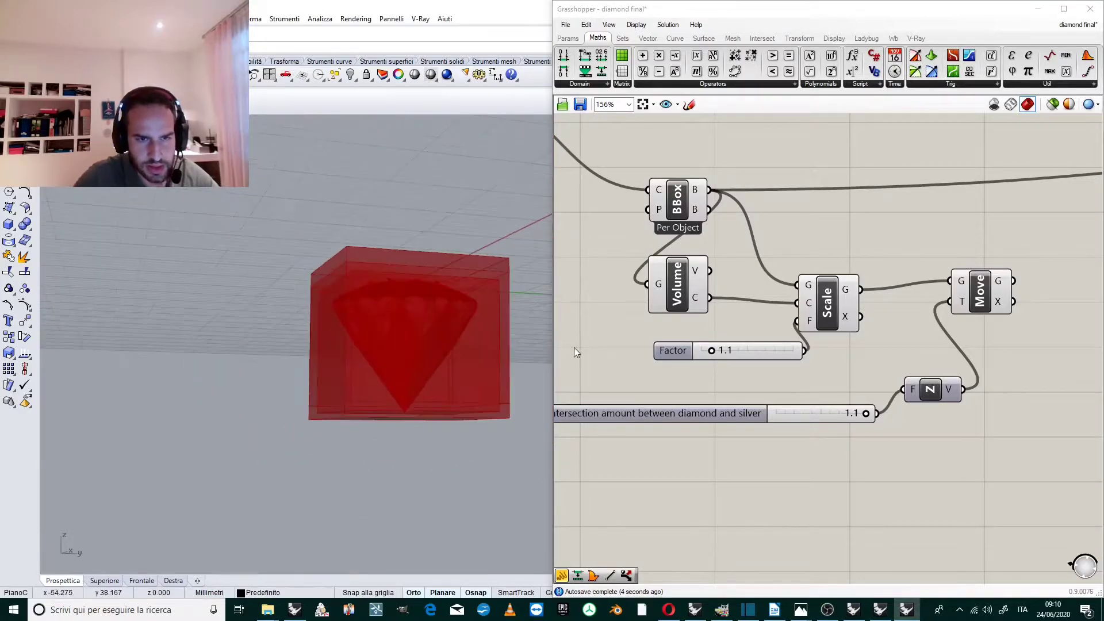
# - Turn off the preview of the Bounding Box, Volume and Scale components so only the moved box is displayed around the diamond
pyautogui.moveTo(841, 161); pyautogui.dragTo(634, 373)
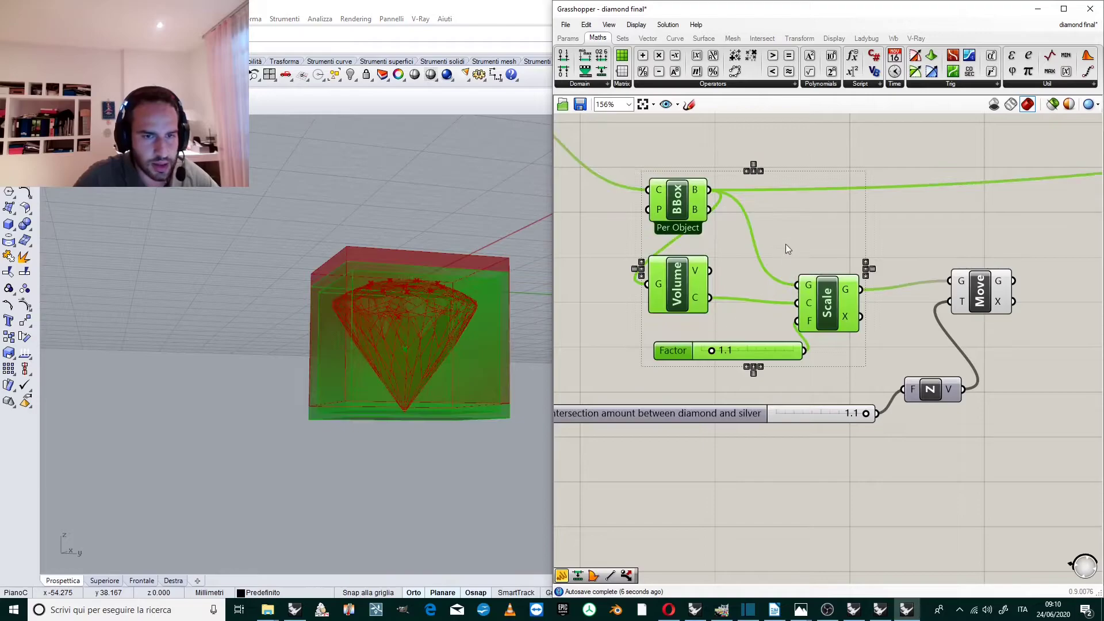
pyautogui.middleClick(782, 232)
pyautogui.click(819, 196)
pyautogui.moveTo(474, 354); pyautogui.dragTo(412, 336, button='right')
pyautogui.scroll(5, 440, 329)
pyautogui.scroll(-6, 392, 319)
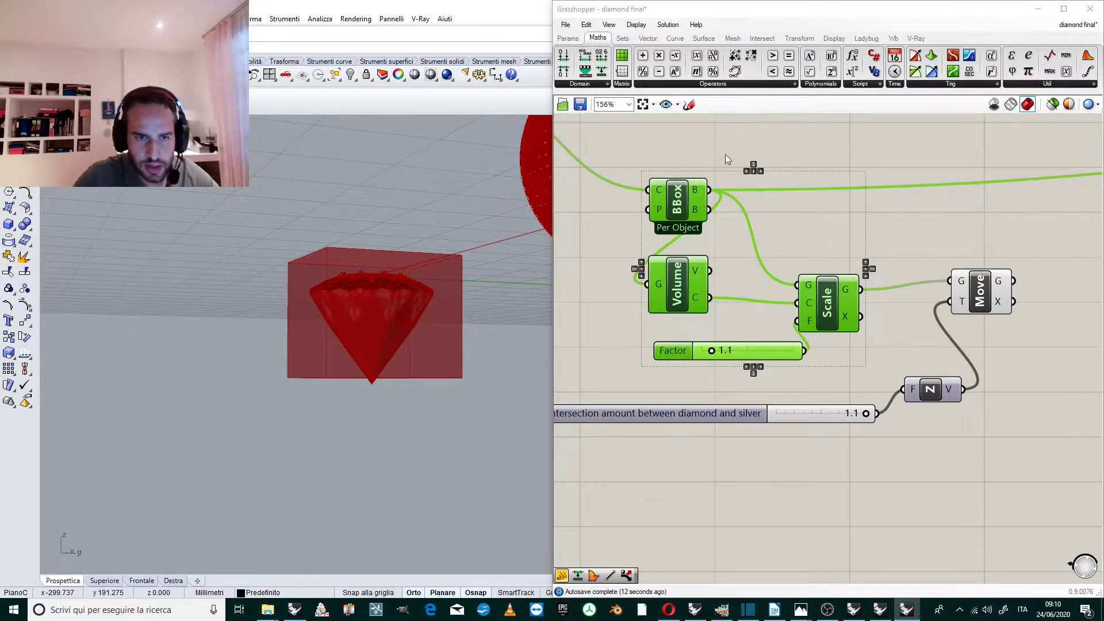
pyautogui.scroll(3, 432, 357)
pyautogui.click(841, 397)
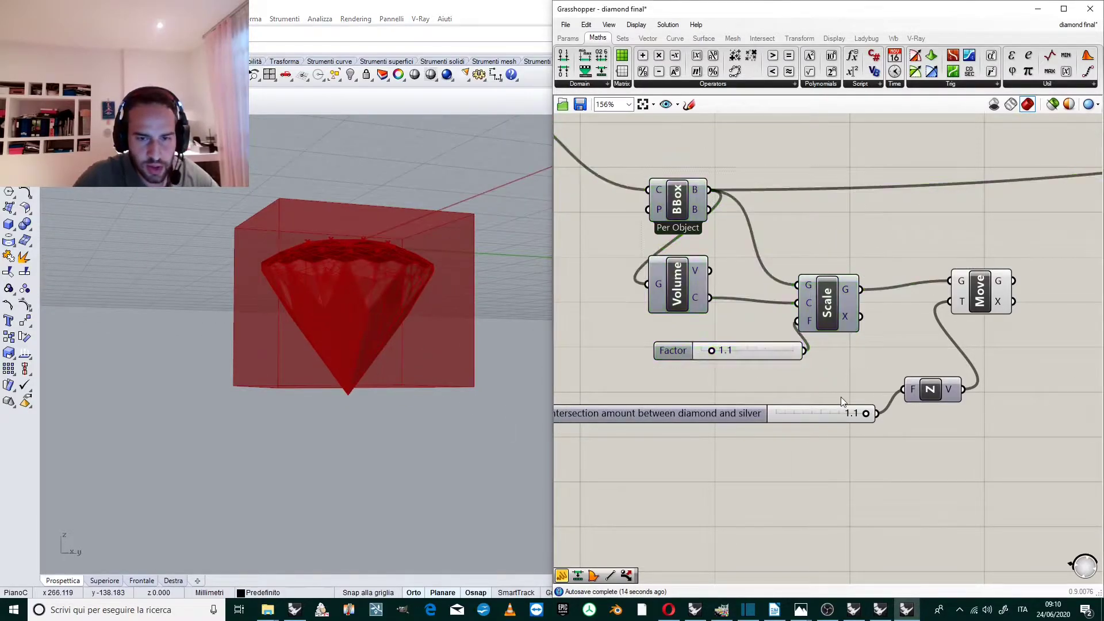
# - Set the intersection amount slider's maximum to 3 and its value to 2.6
pyautogui.scroll(3, 832, 414)
pyautogui.rightClick(833, 414)
pyautogui.moveTo(921, 500)
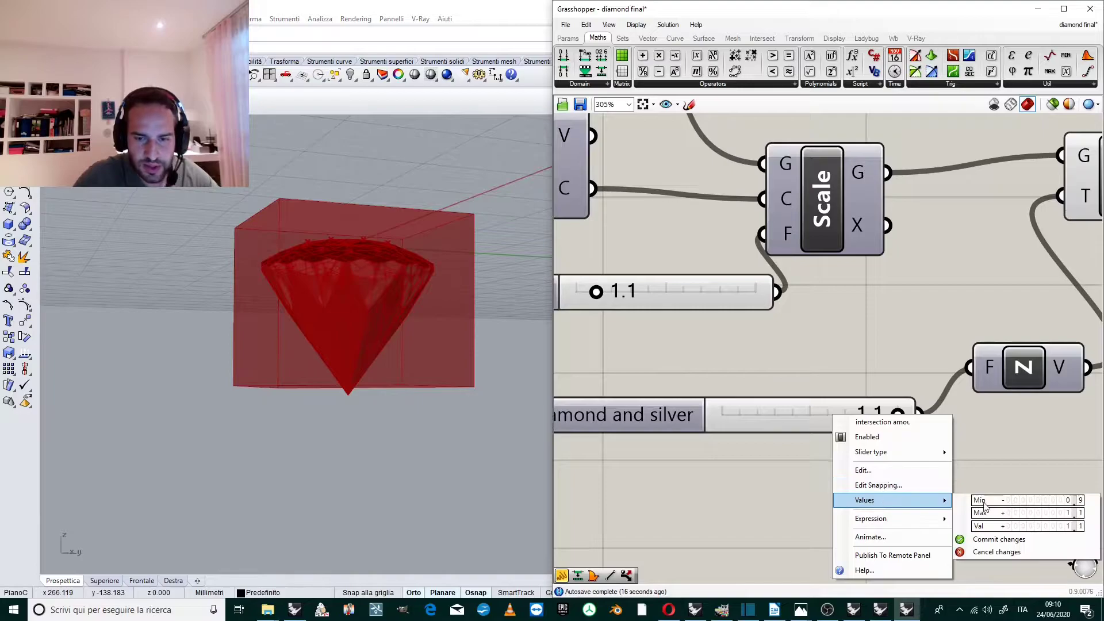
pyautogui.click(1026, 514)
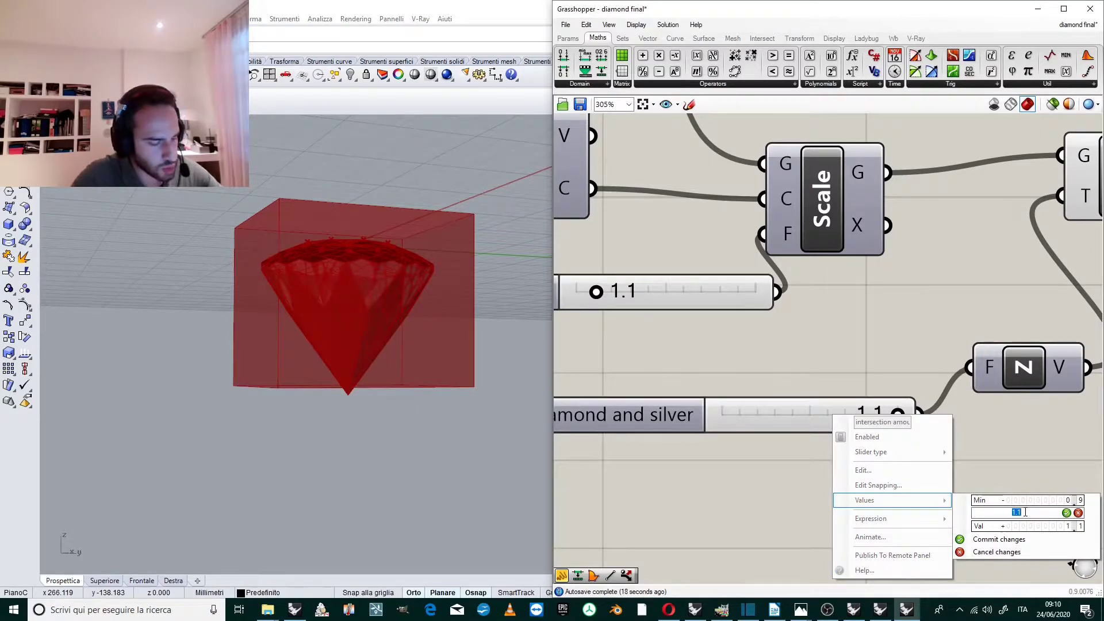
pyautogui.write('3')
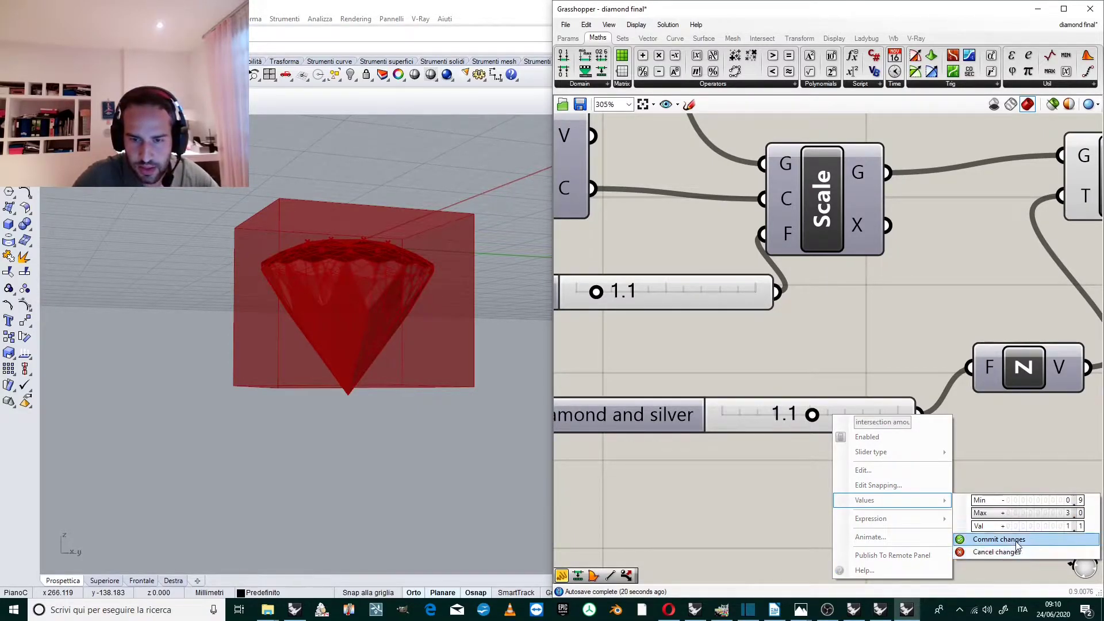
pyautogui.click(1001, 540)
pyautogui.moveTo(817, 419); pyautogui.dragTo(886, 421)
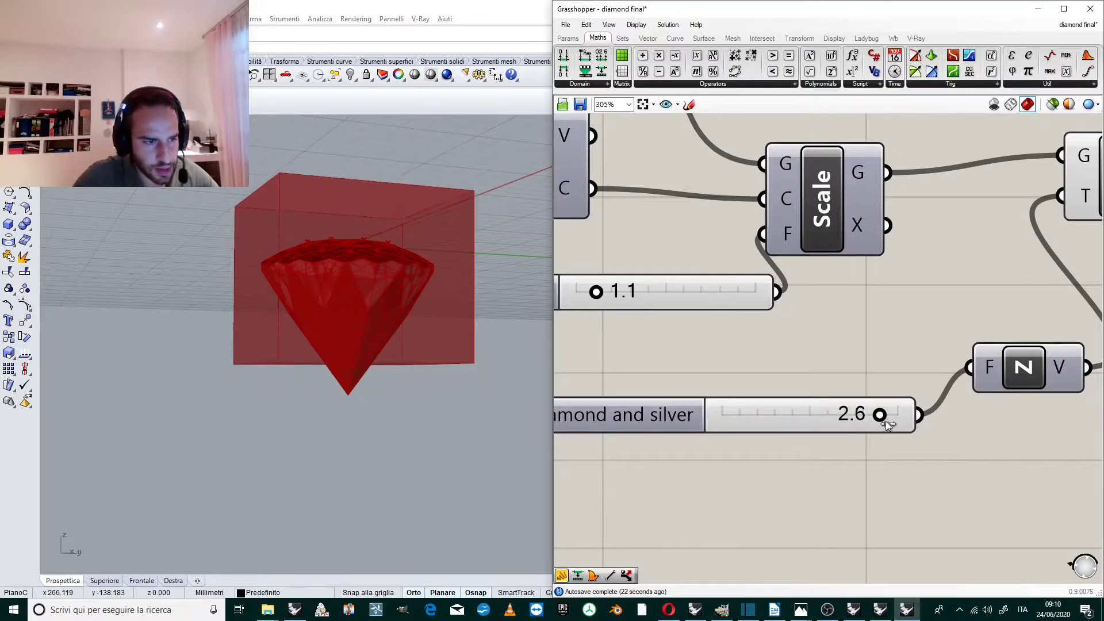
# - Examine the diamond's position relative to the moved box from below and above, including alongside the ring
pyautogui.scroll(-5, 343, 399)
pyautogui.scroll(5, 342, 401)
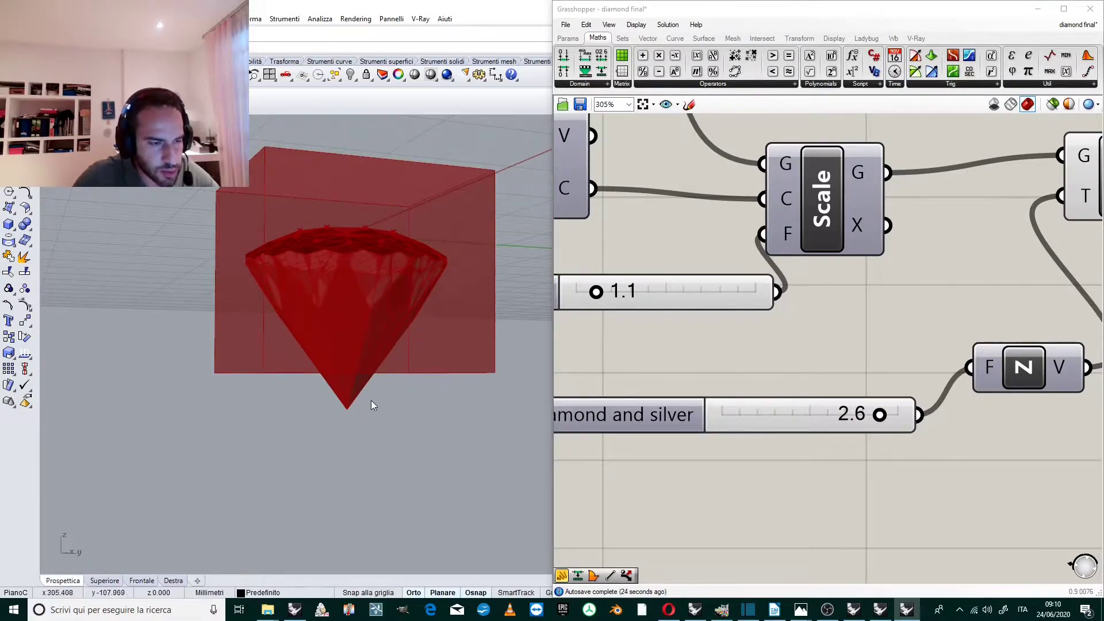
pyautogui.scroll(5, 348, 379)
pyautogui.scroll(-5, 345, 378)
pyautogui.moveTo(323, 365); pyautogui.dragTo(282, 345, button='right')
pyautogui.scroll(-6, 281, 343)
pyautogui.scroll(4, 355, 285)
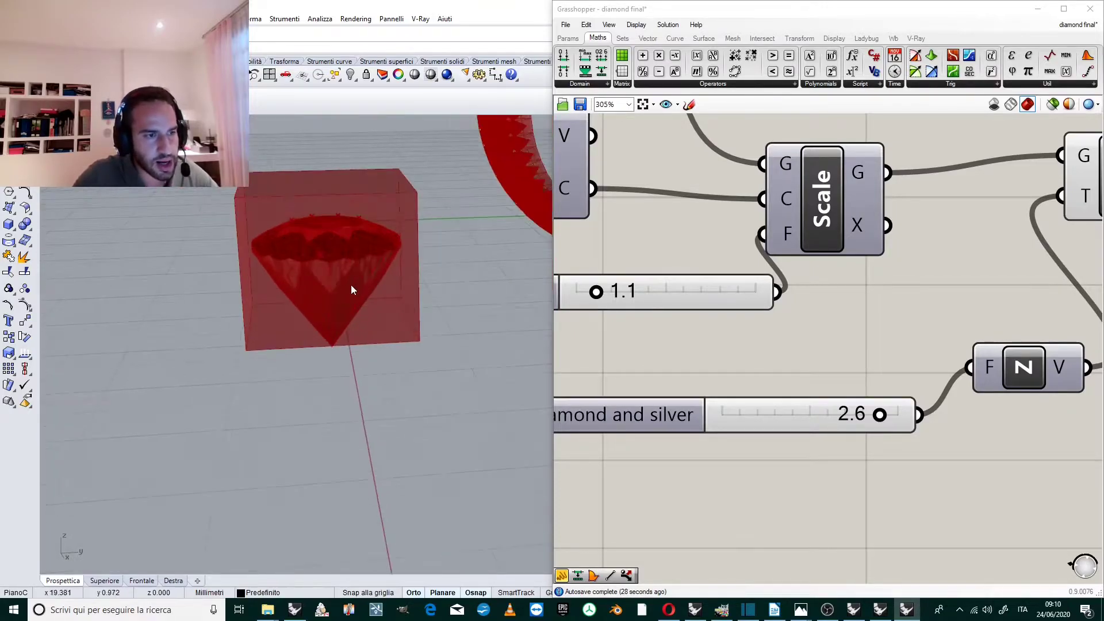
pyautogui.scroll(4, 318, 241)
pyautogui.moveTo(318, 239); pyautogui.dragTo(364, 258, button='right')
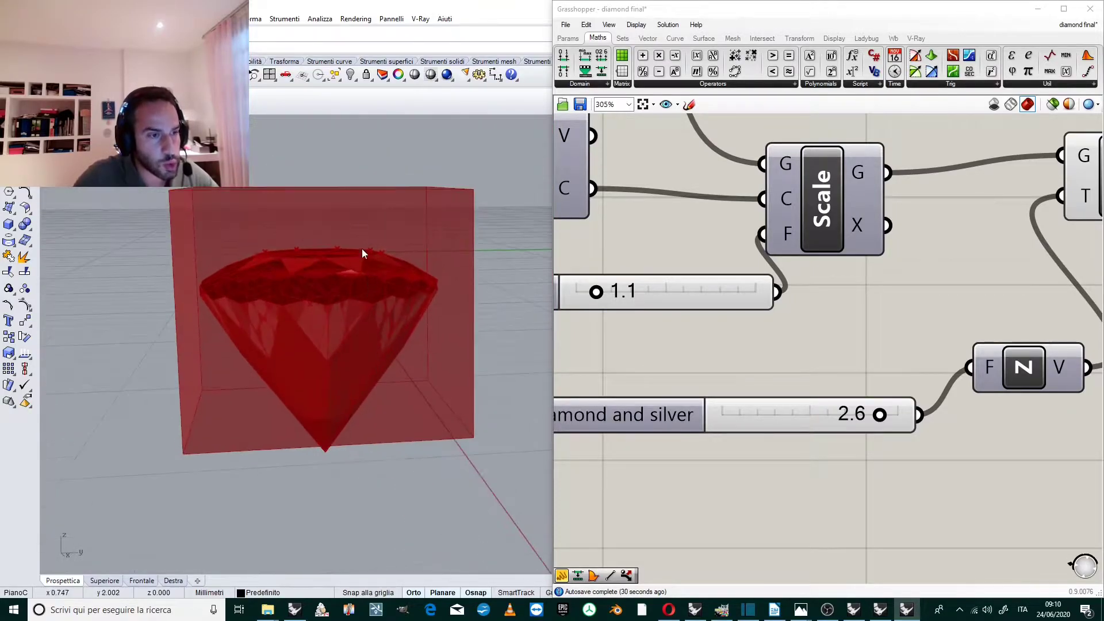
pyautogui.scroll(-4, 366, 265)
pyautogui.moveTo(373, 308); pyautogui.dragTo(395, 263, button='right')
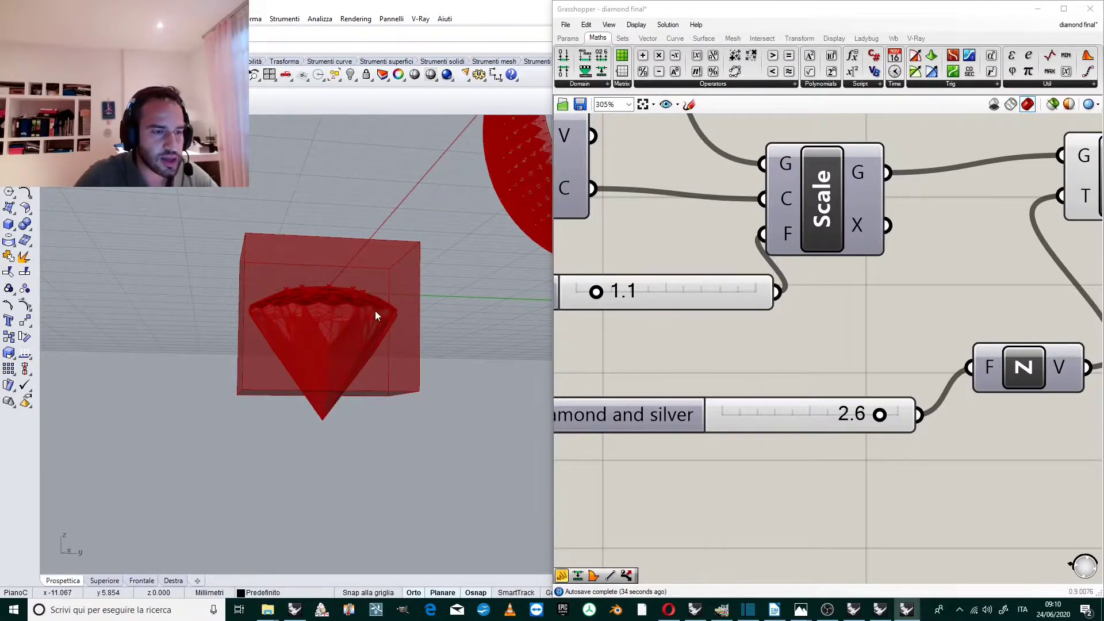
pyautogui.scroll(3, 348, 321)
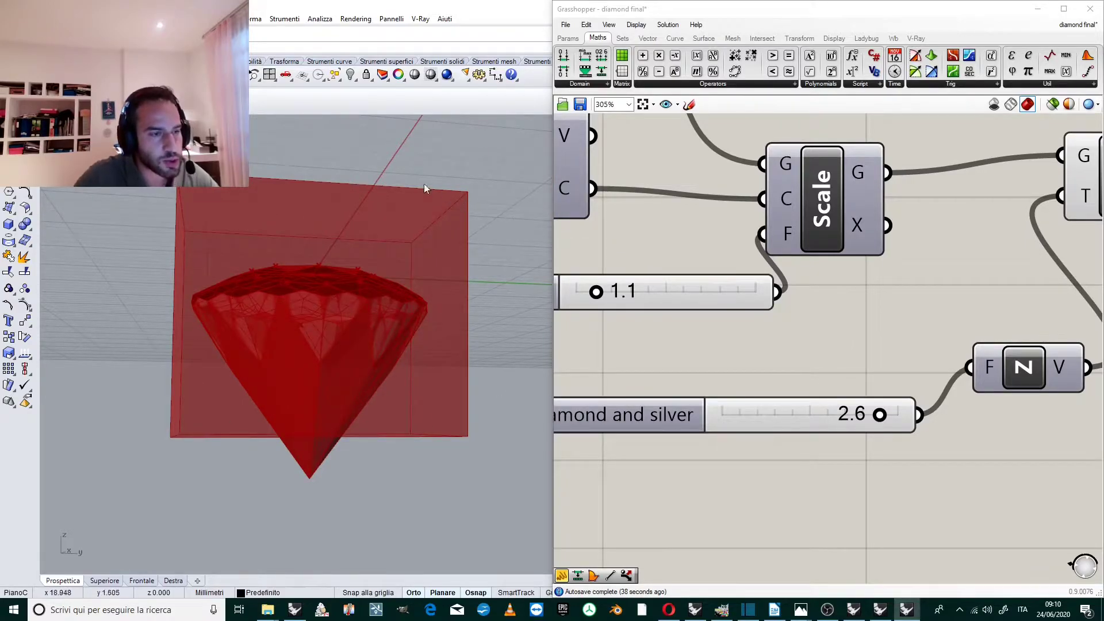
pyautogui.scroll(-2, 192, 427)
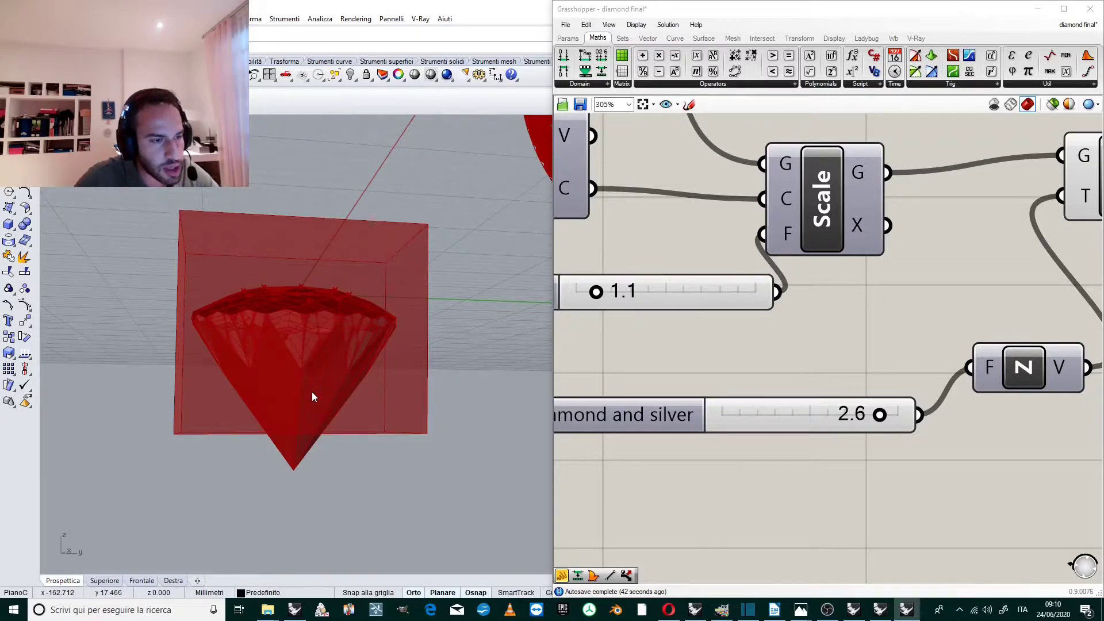
pyautogui.scroll(-4, 326, 399)
pyautogui.scroll(7, 399, 300)
pyautogui.moveTo(401, 301); pyautogui.dragTo(302, 318, button='right')
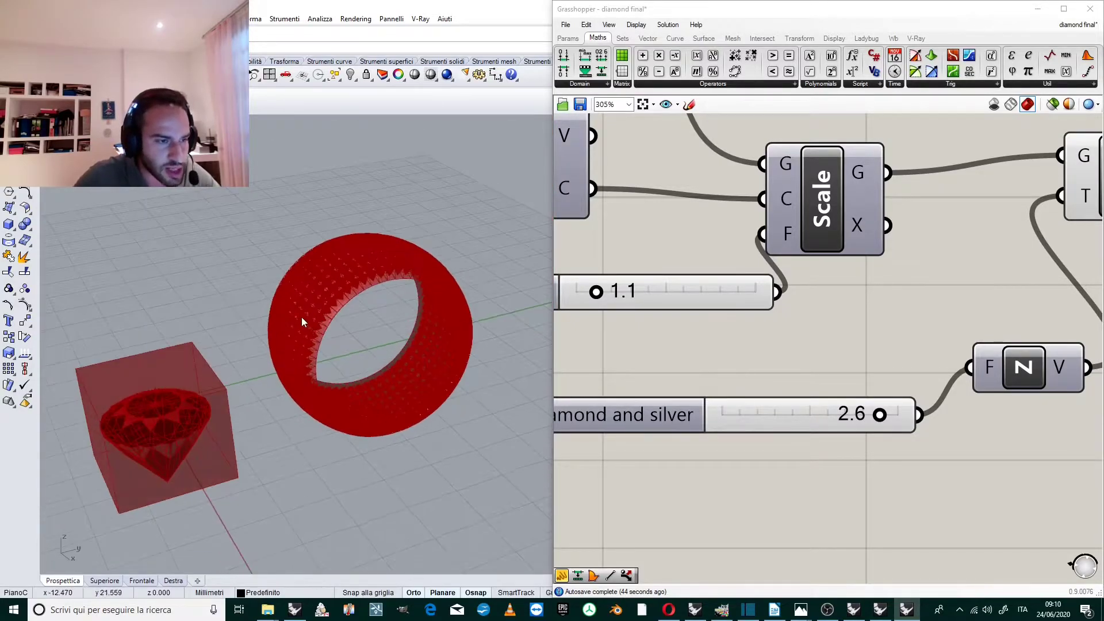
pyautogui.scroll(5, 302, 319)
pyautogui.scroll(-7, 344, 303)
pyautogui.scroll(4, 258, 418)
pyautogui.scroll(3, 259, 420)
# - Connect the Move component's geometry output to the reference input of the Morph component
pyautogui.scroll(-6, 782, 326)
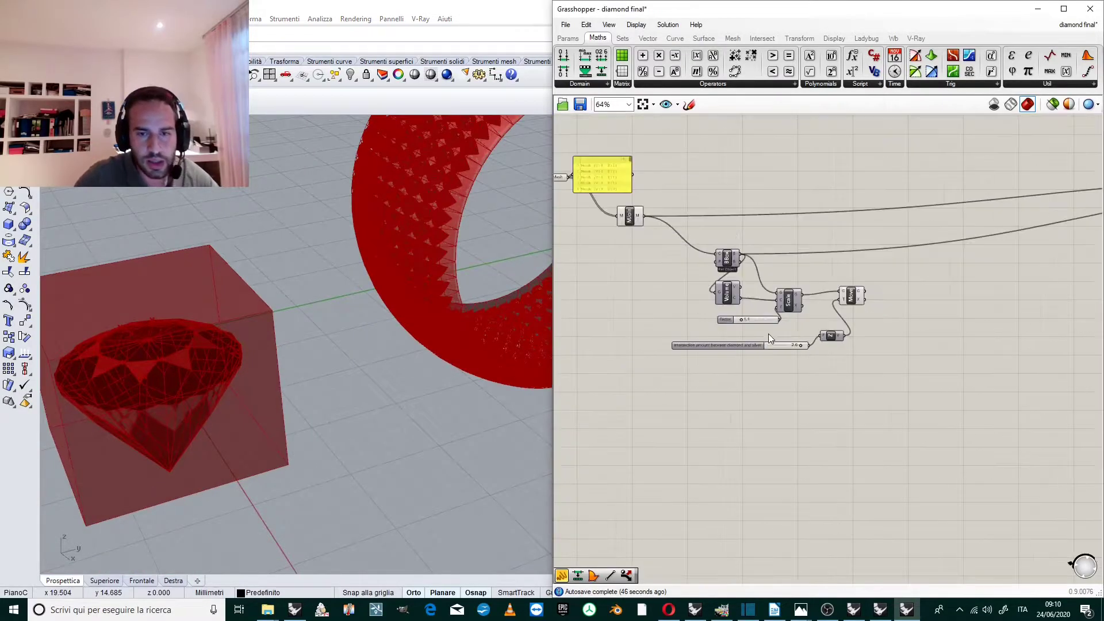
pyautogui.scroll(4, 955, 221)
pyautogui.scroll(-5, 840, 363)
pyautogui.scroll(5, 974, 310)
pyautogui.moveTo(1003, 312); pyautogui.dragTo(927, 311)
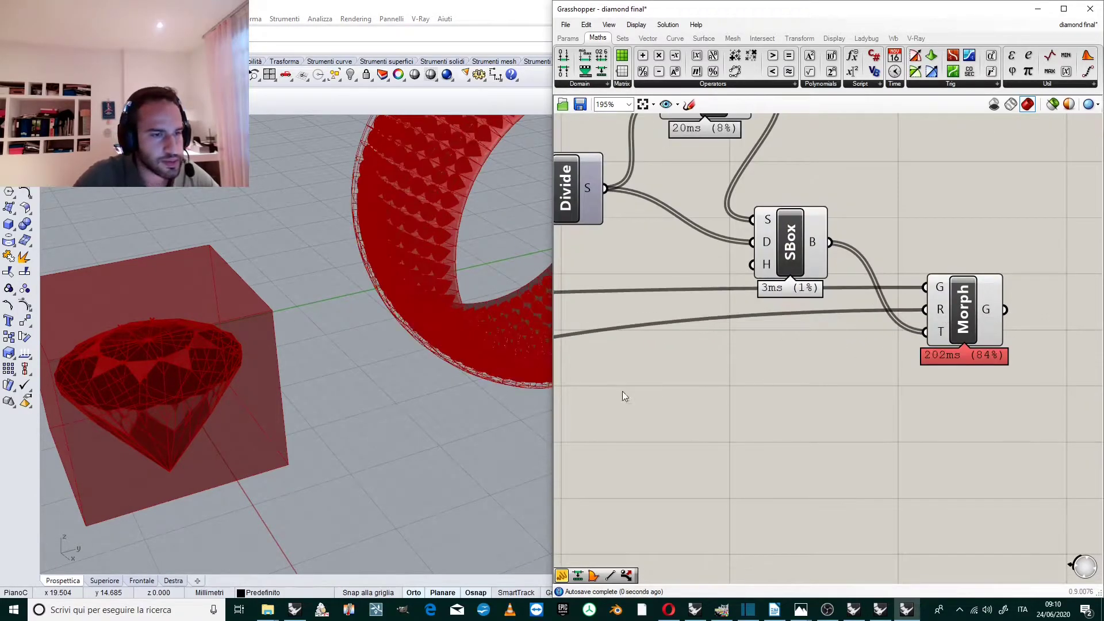
# - Inspect the spacing of the morphed diamonds on the ring's surface from several angles and distances
pyautogui.click(470, 440)
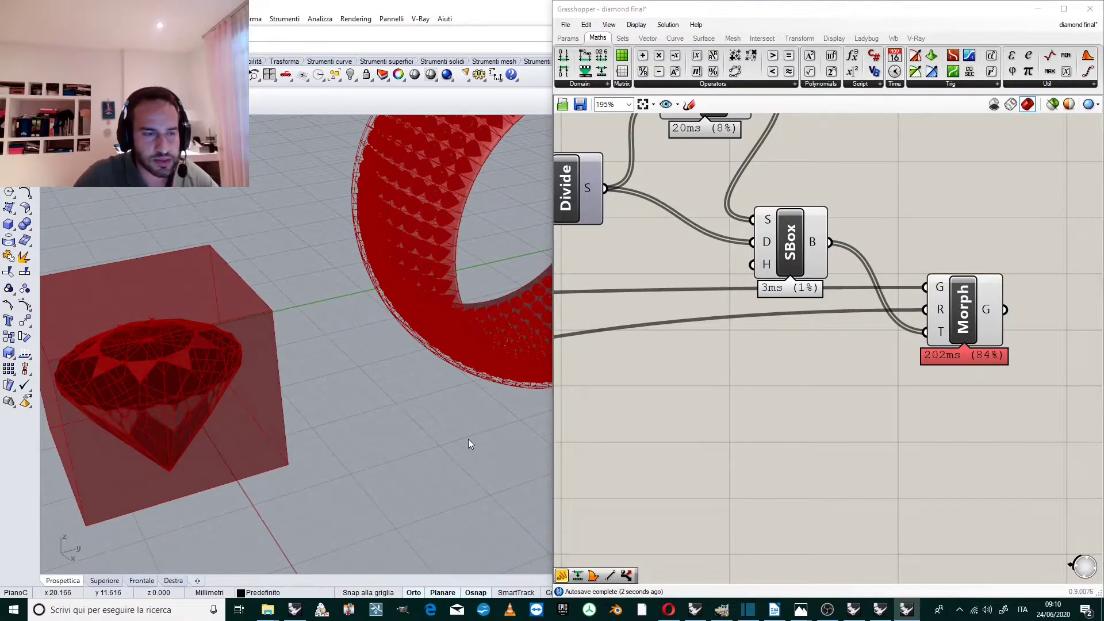
pyautogui.scroll(6, 455, 196)
pyautogui.scroll(4, 484, 210)
pyautogui.moveTo(481, 232); pyautogui.dragTo(349, 191, button='right')
pyautogui.scroll(3, 222, 373)
pyautogui.scroll(-3, 280, 202)
pyautogui.moveTo(280, 203); pyautogui.dragTo(507, 261, button='right')
pyautogui.scroll(-5, 461, 244)
pyautogui.scroll(-6, 416, 222)
pyautogui.scroll(8, 445, 224)
pyautogui.moveTo(444, 223); pyautogui.dragTo(383, 240, button='right')
pyautogui.scroll(-6, 334, 206)
pyautogui.scroll(-5, 333, 206)
pyautogui.scroll(7, 361, 177)
pyautogui.scroll(-5, 383, 239)
pyautogui.scroll(-2, 383, 240)
pyautogui.scroll(-5, 843, 242)
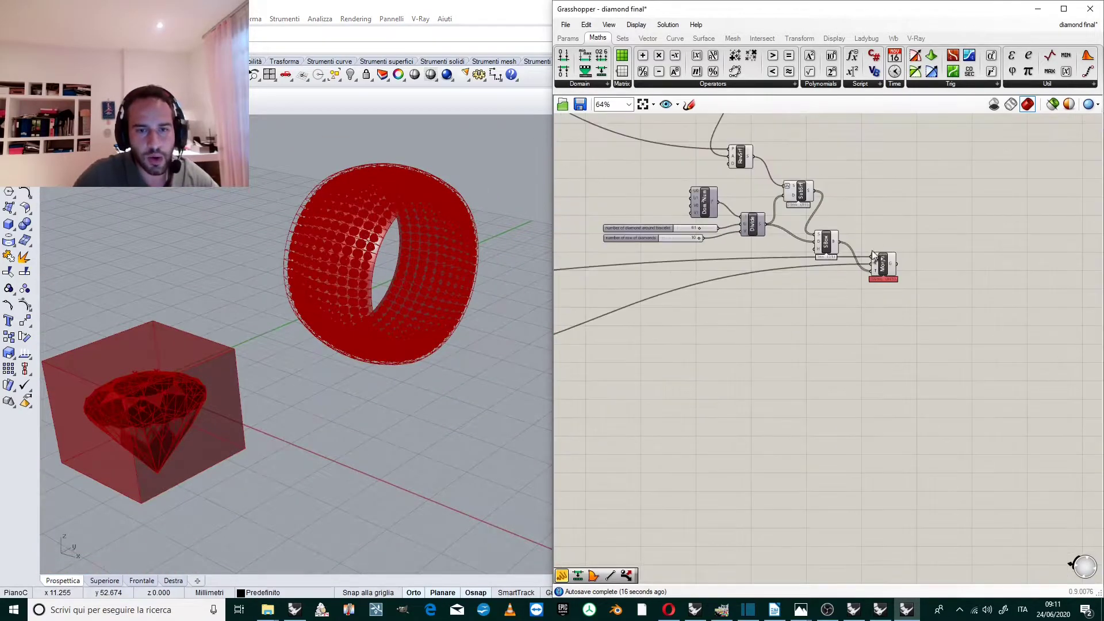
# - Highlight the Morph component's diamonds and examine up close how they sit along the ring's outer edge
pyautogui.scroll(4, 870, 250)
pyautogui.click(898, 287)
pyautogui.scroll(4, 472, 215)
pyautogui.moveTo(472, 215); pyautogui.dragTo(309, 246, button='right')
pyautogui.scroll(8, 319, 291)
pyautogui.scroll(-11, 341, 299)
pyautogui.scroll(8, 316, 245)
pyautogui.scroll(5, 358, 293)
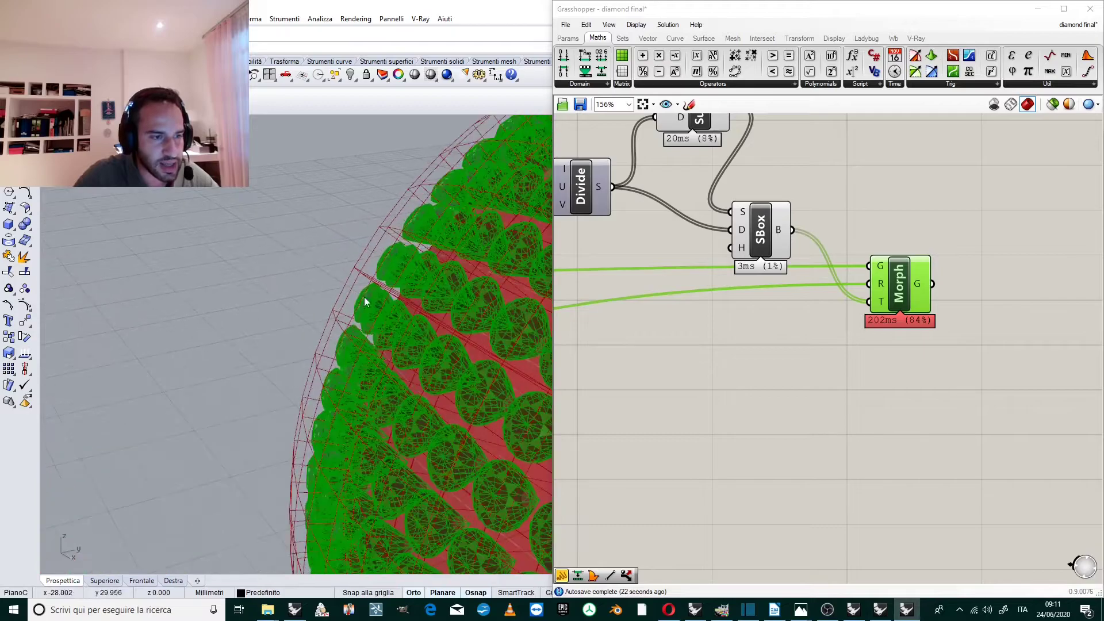
pyautogui.moveTo(357, 293); pyautogui.dragTo(370, 281, button='right')
pyautogui.scroll(2, 447, 490)
pyautogui.scroll(1, 447, 490)
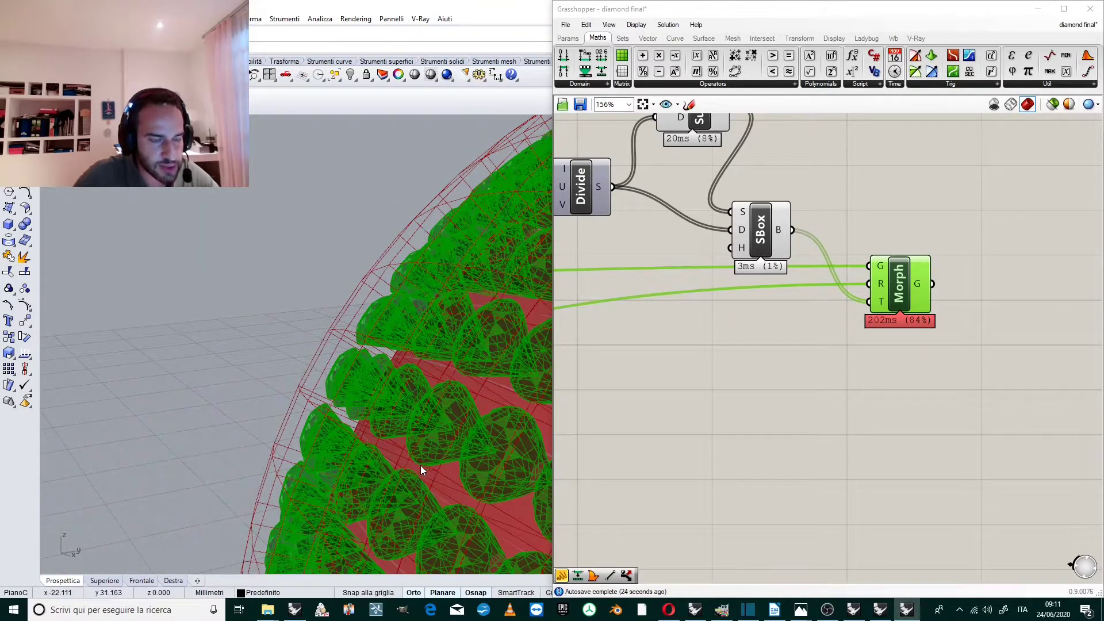
# - Examine the diamond distribution over the whole ring, first with Morph highlighted and again with it deselected
pyautogui.scroll(-12, 326, 302)
pyautogui.moveTo(327, 289); pyautogui.dragTo(402, 330, button='right')
pyautogui.scroll(6, 403, 299)
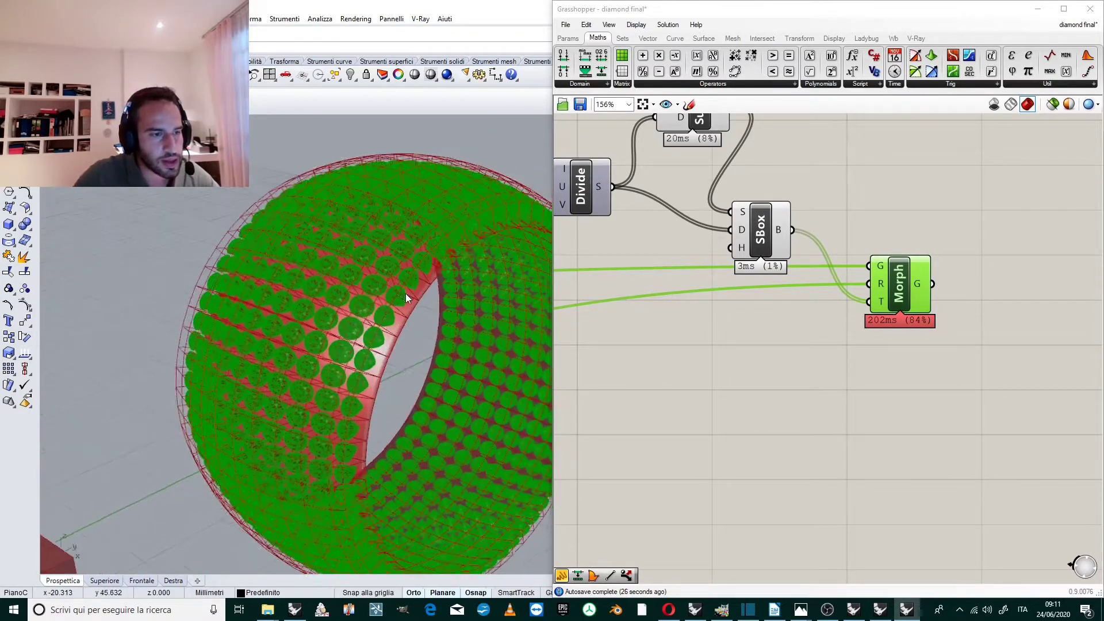
pyautogui.scroll(-5, 368, 268)
pyautogui.moveTo(342, 246)
pyautogui.mouseDown(button='right')
pyautogui.moveTo(526, 290)
pyautogui.moveTo(359, 253)
pyautogui.moveTo(361, 239)
pyautogui.mouseUp(button='right')
pyautogui.click(956, 230)
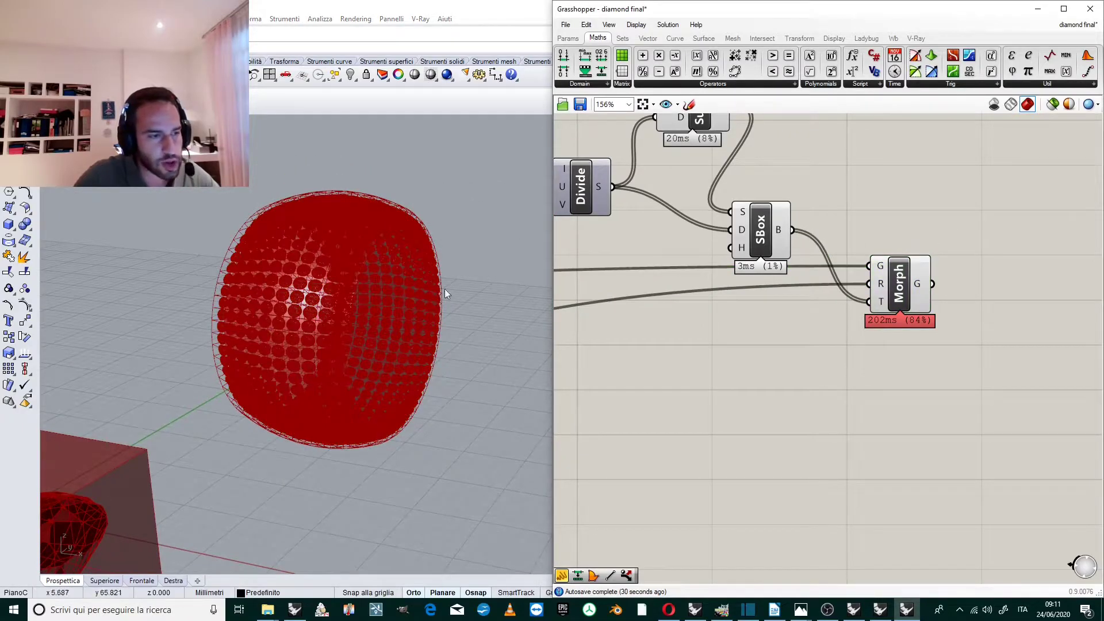
pyautogui.scroll(3, 330, 271)
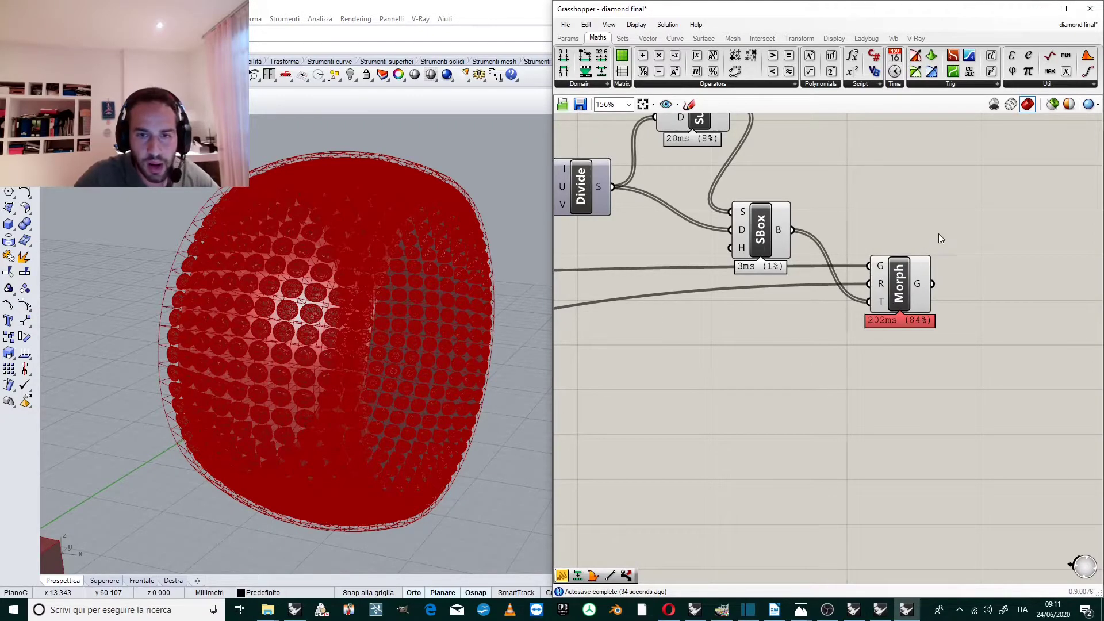
pyautogui.moveTo(363, 285); pyautogui.dragTo(405, 264, button='right')
pyautogui.scroll(5, 290, 260)
pyautogui.scroll(-5, 298, 267)
pyautogui.scroll(2, 406, 269)
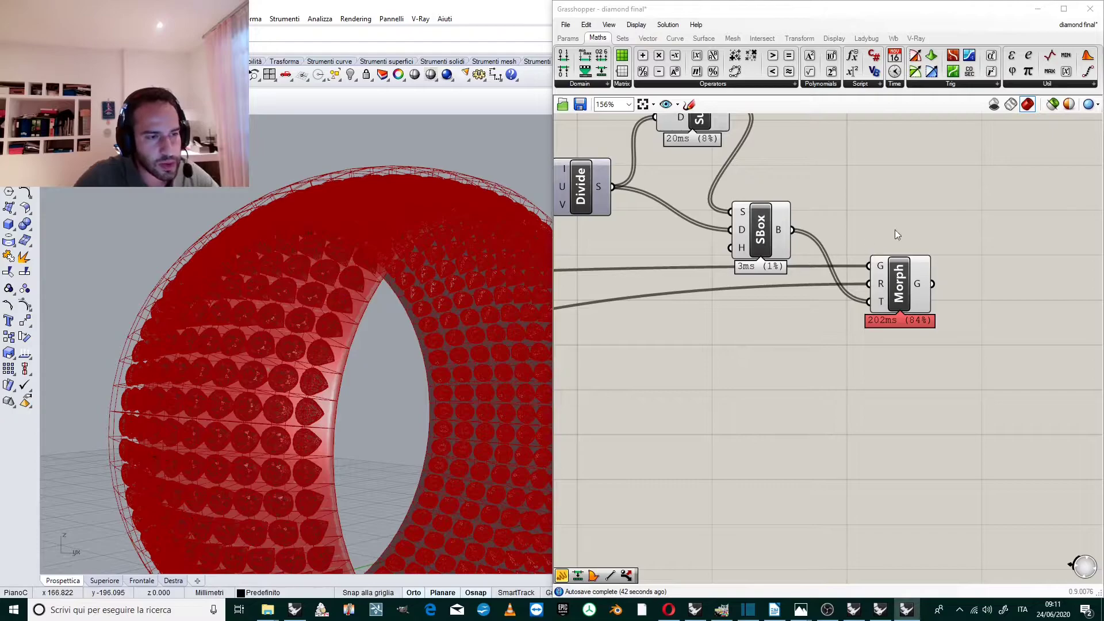
pyautogui.scroll(2, 879, 239)
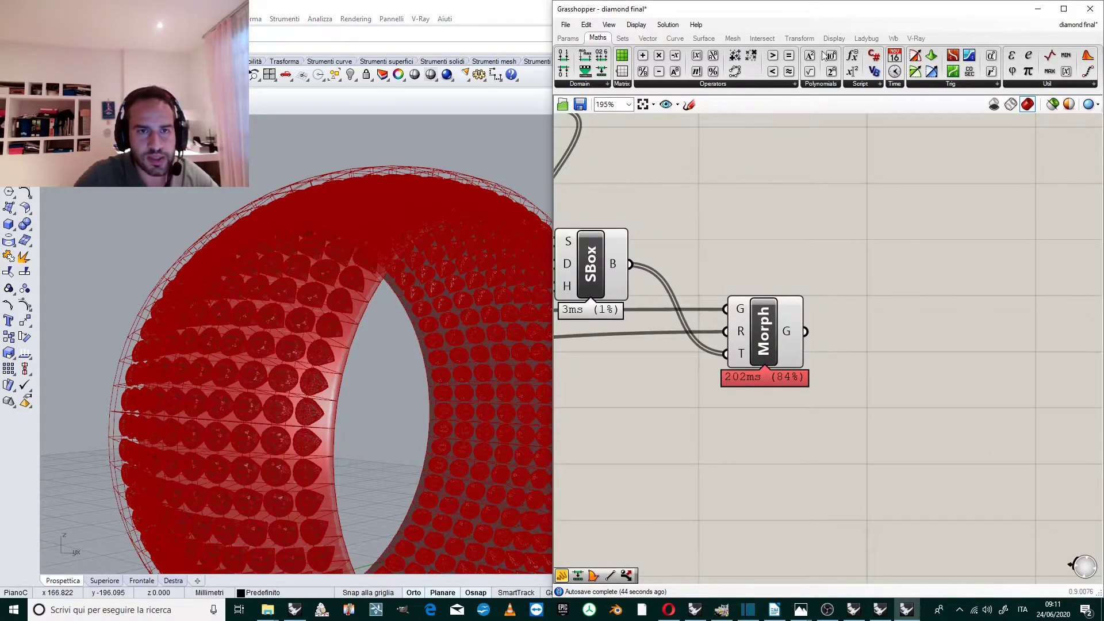
pyautogui.click(836, 38)
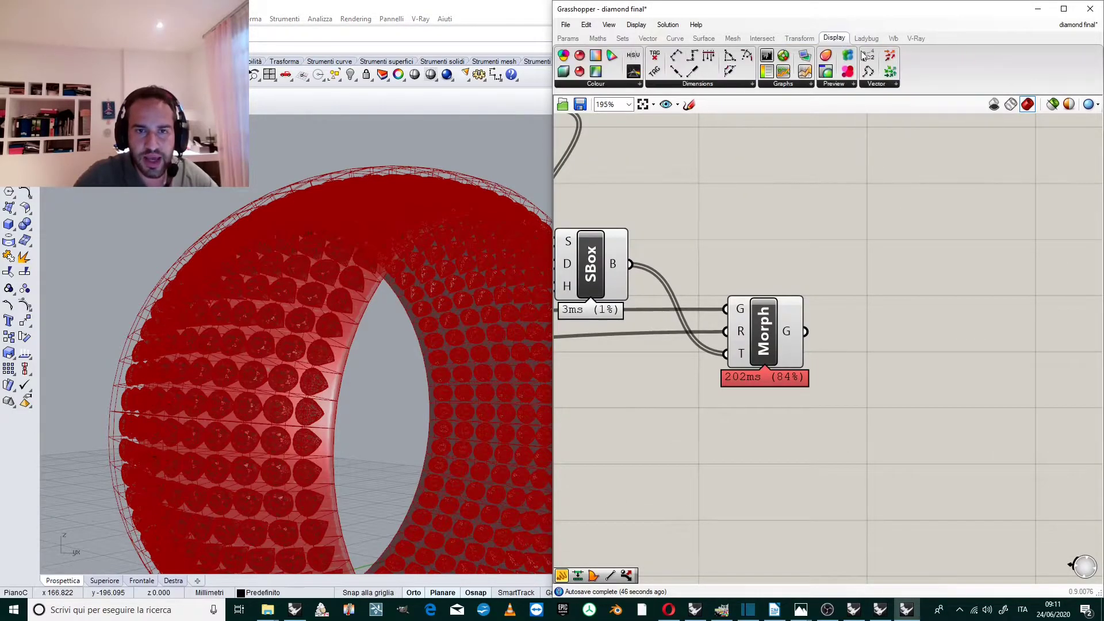
pyautogui.click(845, 85)
pyautogui.click(855, 107)
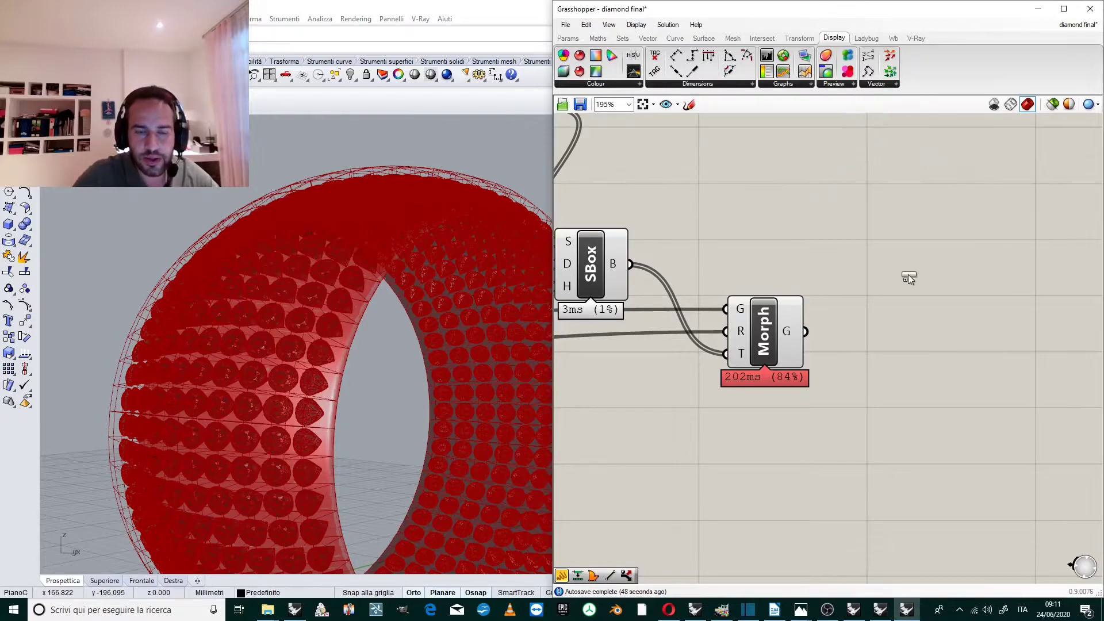
pyautogui.click(915, 275)
pyautogui.click(916, 276)
pyautogui.press('Delete')
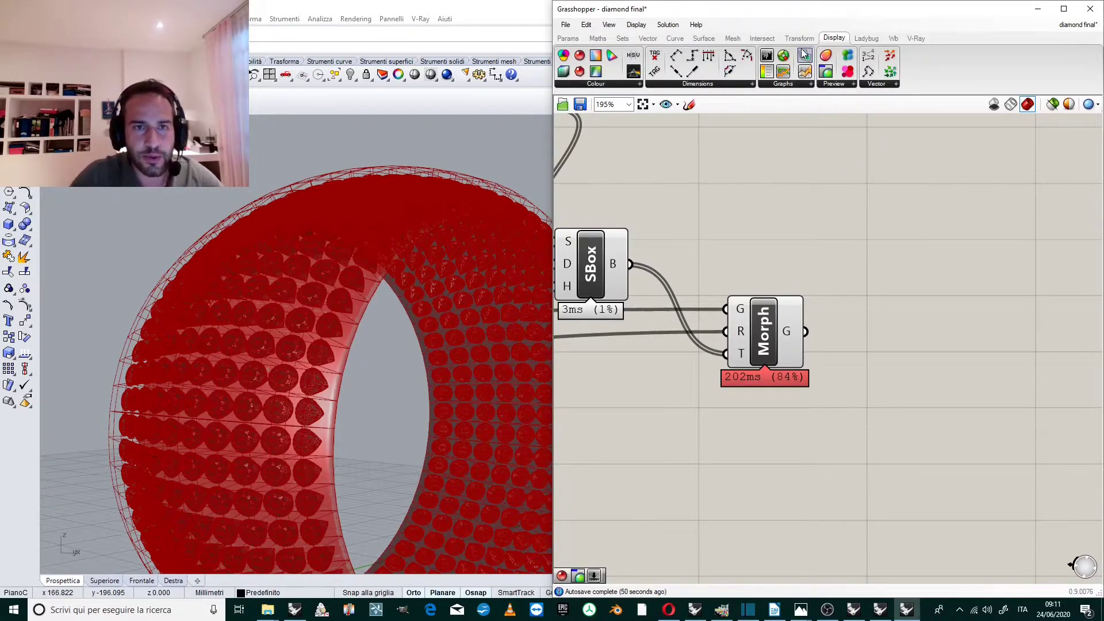
# - Place a Custom Preview component beside the Morph component
pyautogui.click(834, 84)
pyautogui.click(865, 119)
pyautogui.click(933, 306)
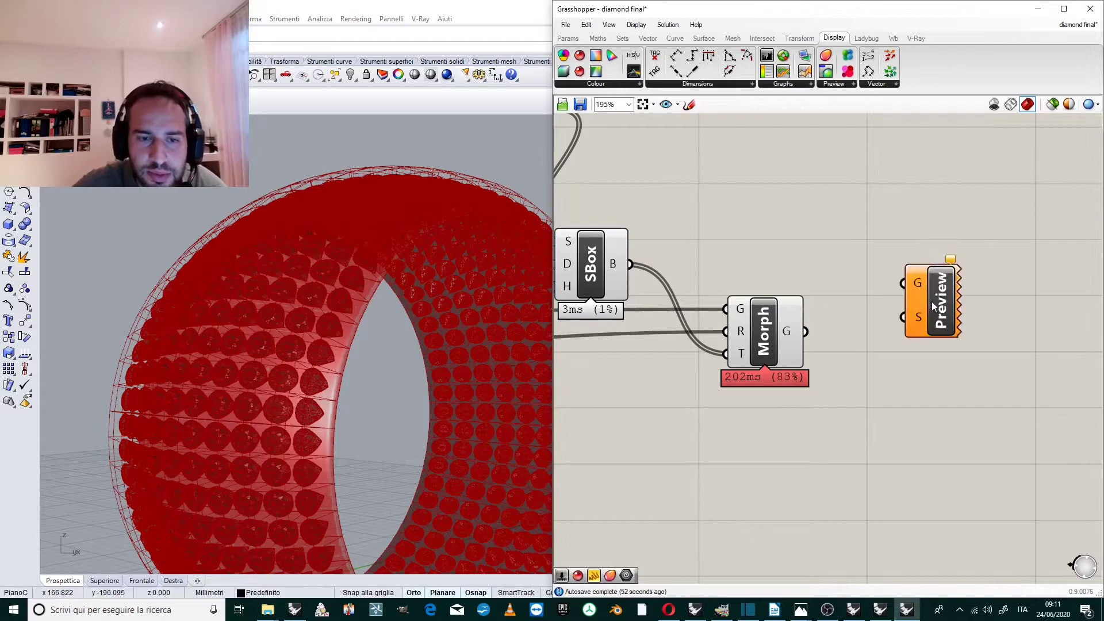
# - Feed the Morph component's geometry output into the Custom Preview's geometry input and reposition the Preview component
pyautogui.moveTo(367, 258); pyautogui.dragTo(364, 301, button='right')
pyautogui.scroll(3, 364, 301)
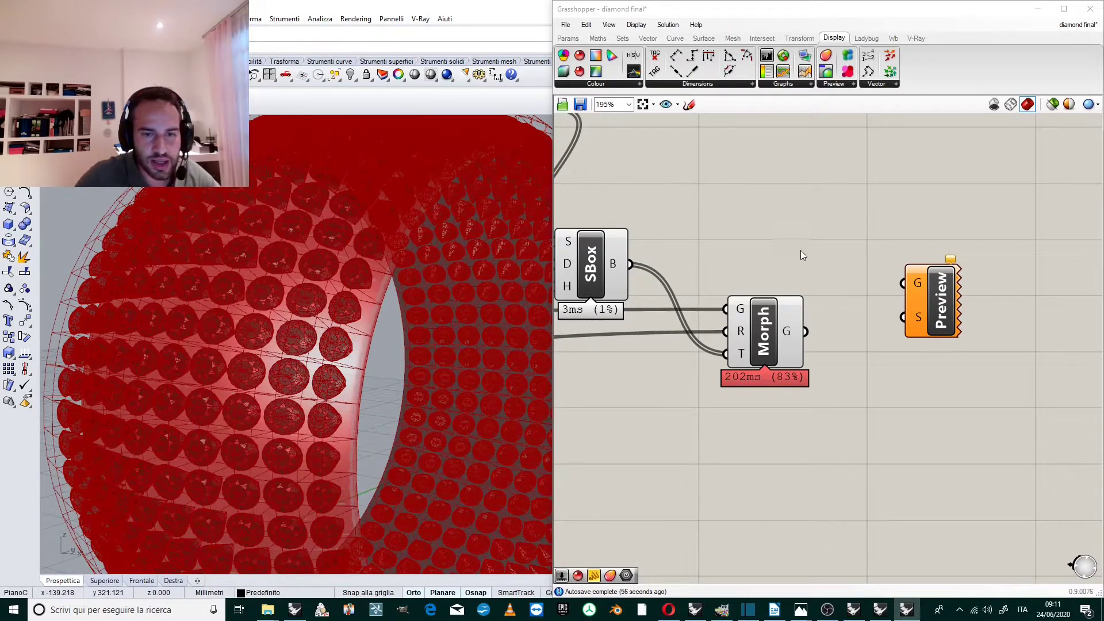
pyautogui.click(785, 336)
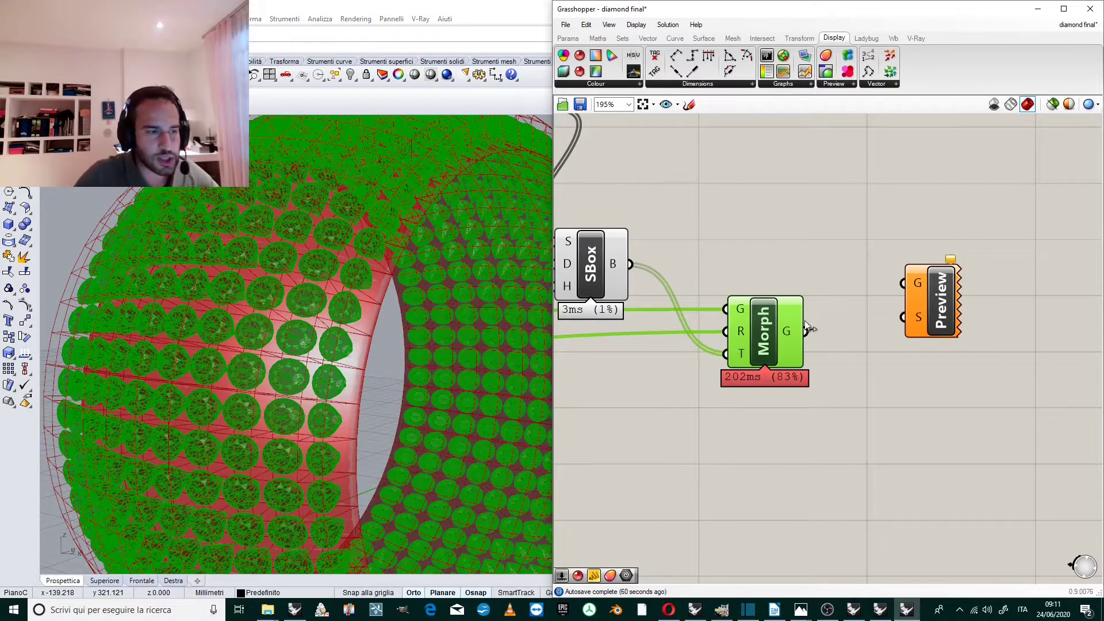
pyautogui.moveTo(812, 334); pyautogui.dragTo(954, 313)
pyautogui.click(925, 229)
pyautogui.scroll(-3, 925, 229)
pyautogui.scroll(1, 937, 300)
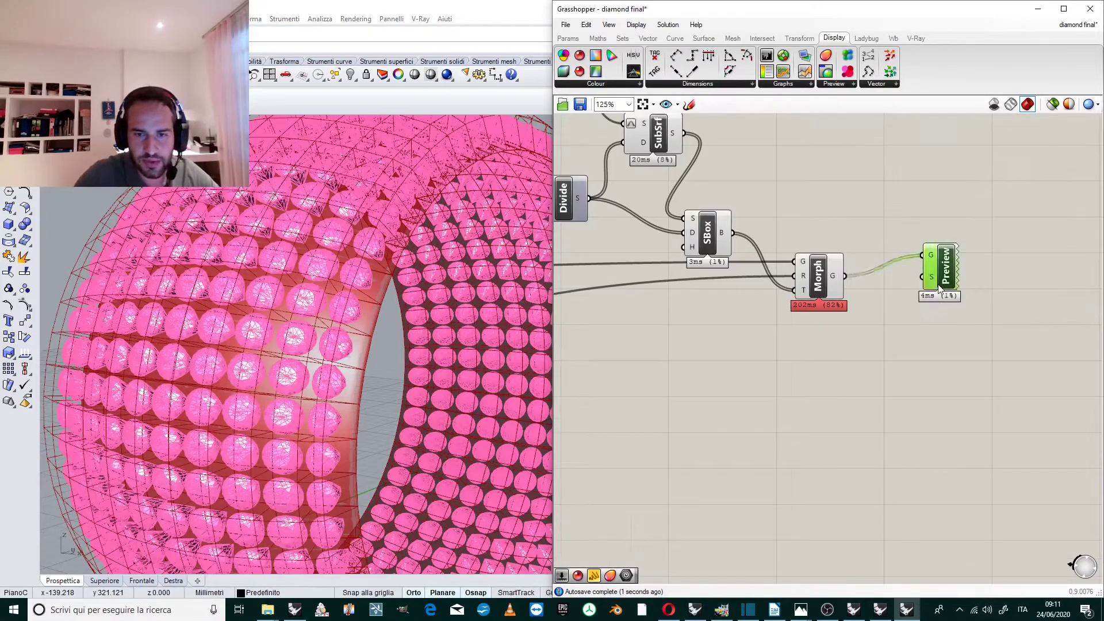
pyautogui.moveTo(945, 272); pyautogui.dragTo(967, 287)
# - Add a Colour Picker below the Morph component and connect it to the Preview's material input
pyautogui.doubleClick(882, 407)
pyautogui.write('pick')
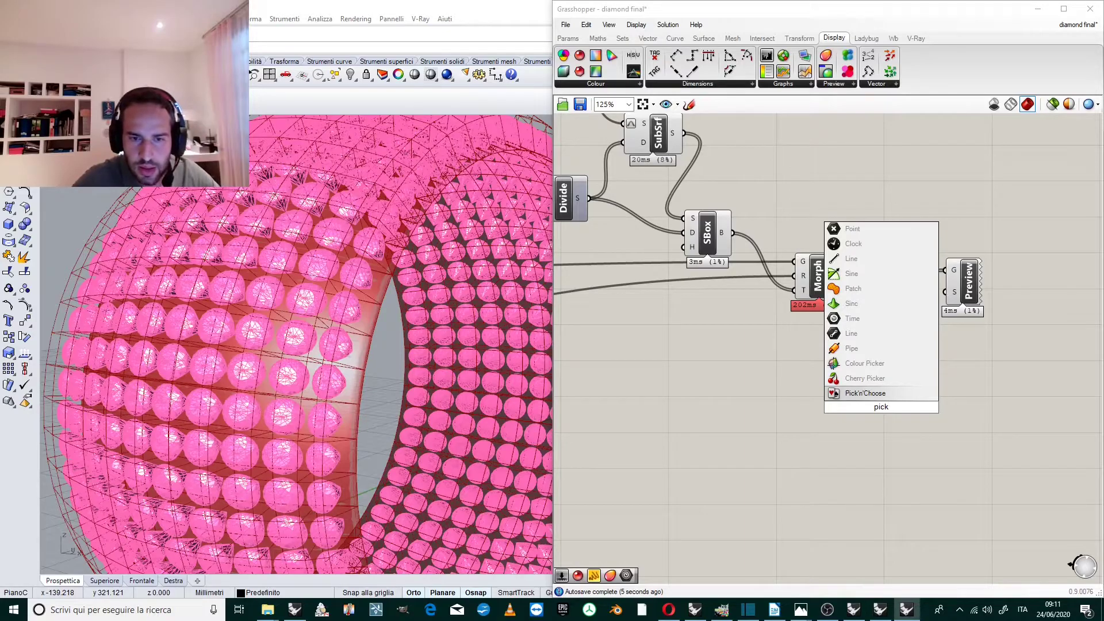
pyautogui.click(864, 363)
pyautogui.moveTo(894, 402); pyautogui.dragTo(867, 413)
pyautogui.moveTo(949, 408); pyautogui.dragTo(950, 294)
# - Set the diamonds' preview colour to a pale blue with hue 222°, saturation 15 and value 94
pyautogui.moveTo(872, 384); pyautogui.dragTo(877, 346)
pyautogui.moveTo(901, 433); pyautogui.dragTo(906, 433)
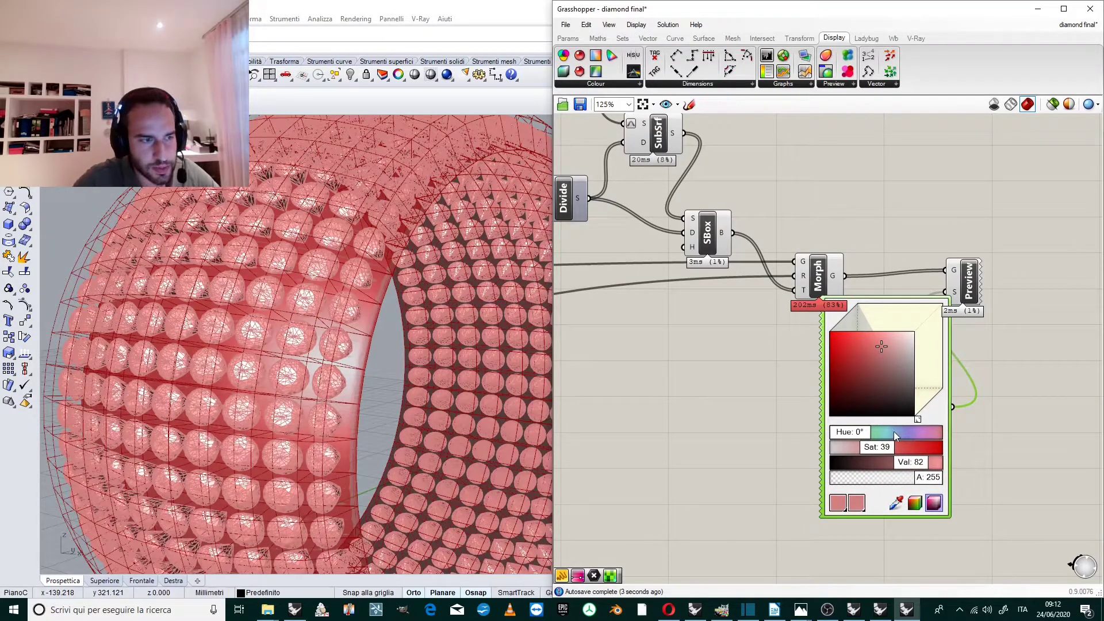
pyautogui.moveTo(887, 343); pyautogui.dragTo(884, 336)
pyautogui.moveTo(869, 435)
pyautogui.mouseDown()
pyautogui.moveTo(928, 437)
pyautogui.moveTo(869, 449)
pyautogui.mouseUp()
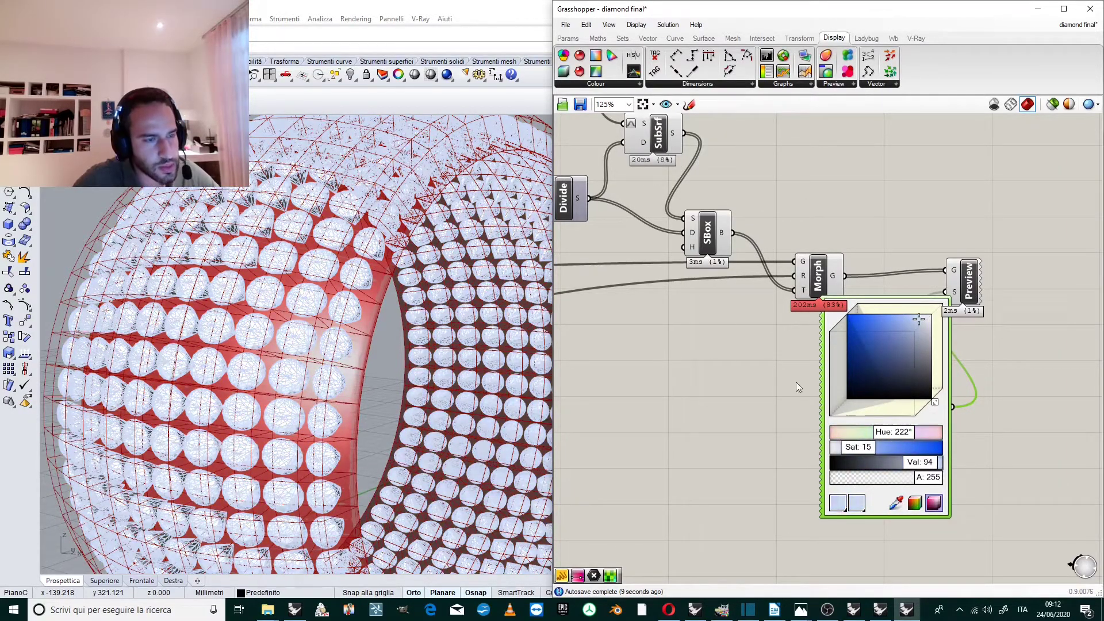
pyautogui.click(617, 302)
pyautogui.scroll(-5, 923, 367)
pyautogui.scroll(4, 926, 314)
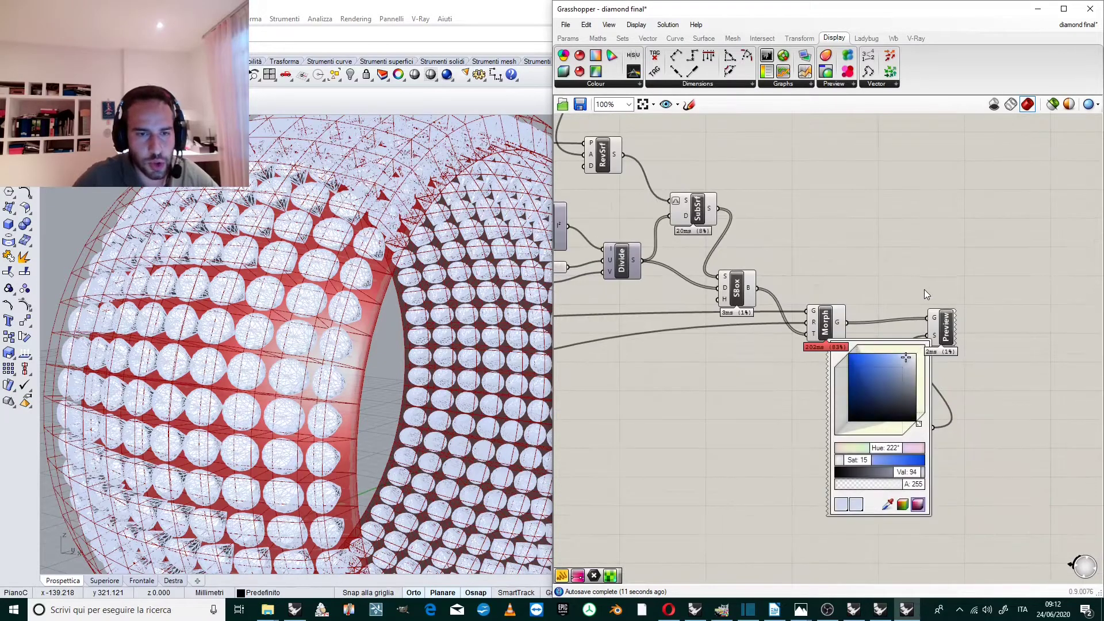
# - Turn off the preview of the lower RevSrf, Divide, SubSrf and SBox components so only the coloured diamonds are displayed
pyautogui.scroll(-2, 915, 307)
pyautogui.scroll(3, 920, 293)
pyautogui.scroll(-3, 941, 371)
pyautogui.scroll(2, 958, 372)
pyautogui.scroll(1, 957, 371)
pyautogui.click(778, 397)
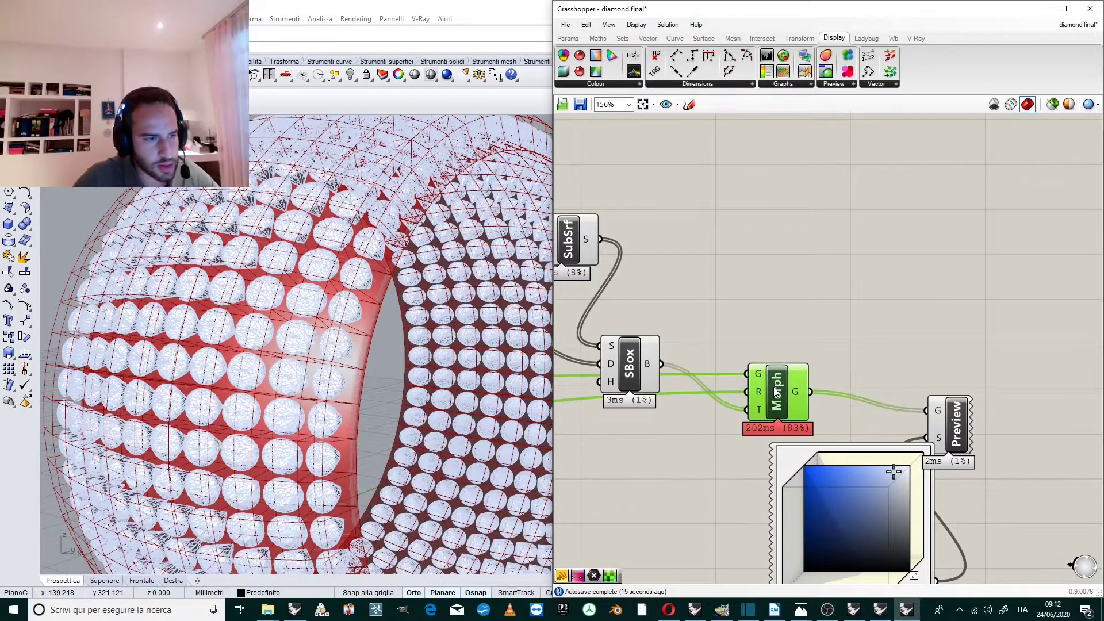
pyautogui.scroll(-3, 831, 316)
pyautogui.moveTo(757, 195); pyautogui.dragTo(644, 388)
pyautogui.middleClick(644, 389)
pyautogui.click(778, 226)
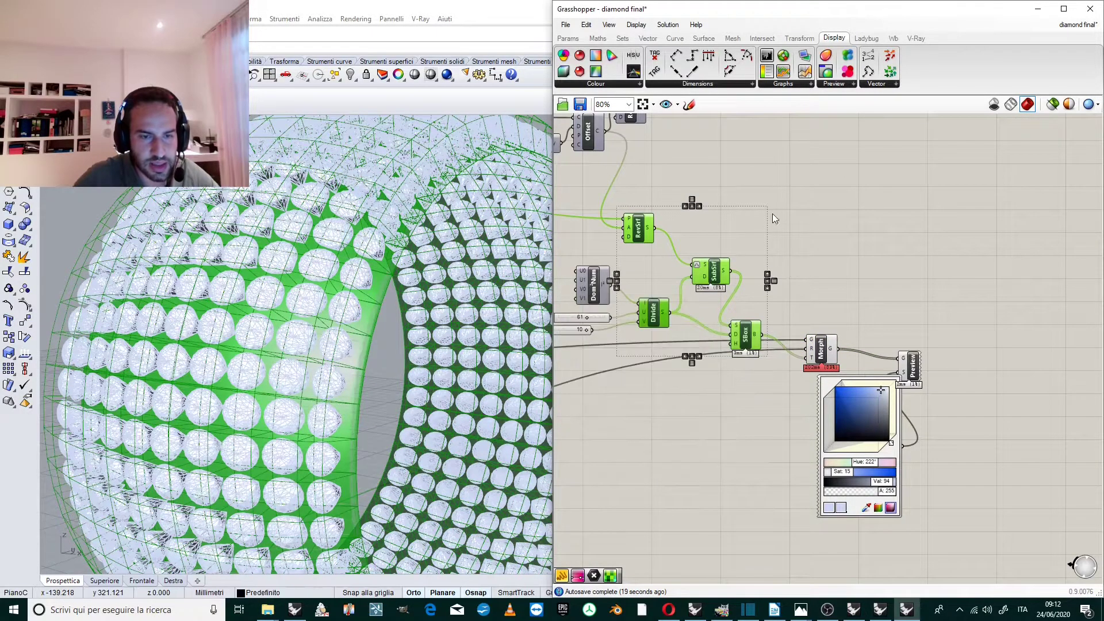
pyautogui.click(772, 182)
pyautogui.moveTo(759, 184); pyautogui.dragTo(619, 368)
pyautogui.middleClick(619, 368)
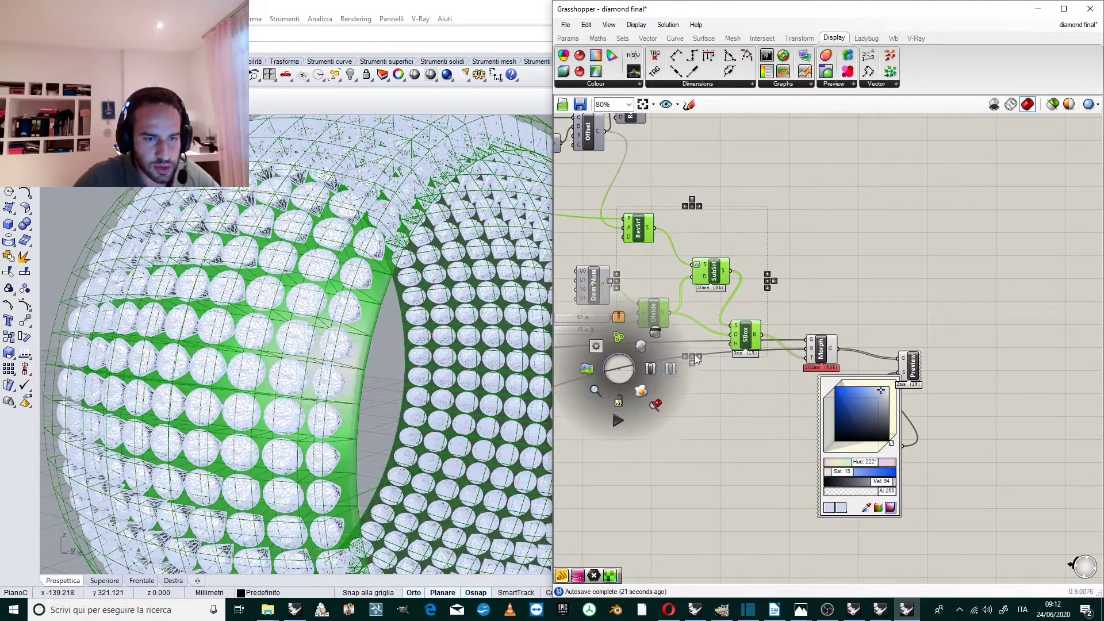
pyautogui.click(656, 331)
pyautogui.click(776, 235)
# - Reposition the Join component and check its profile curve by switching its preview on and off again
pyautogui.scroll(-4, 867, 270)
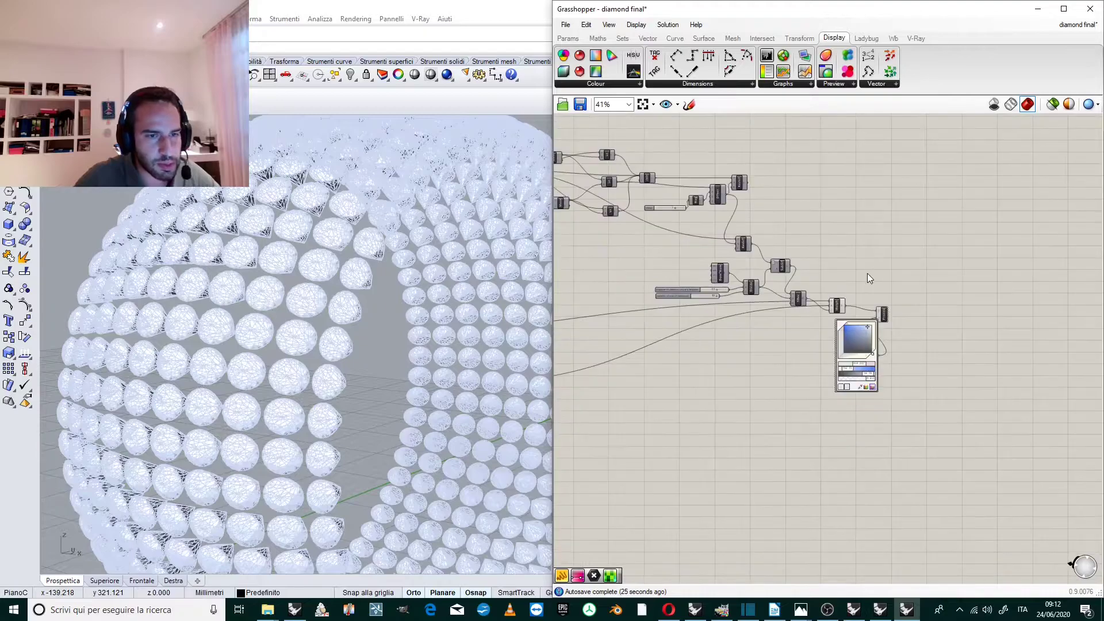
pyautogui.scroll(5, 699, 201)
pyautogui.scroll(2, 807, 229)
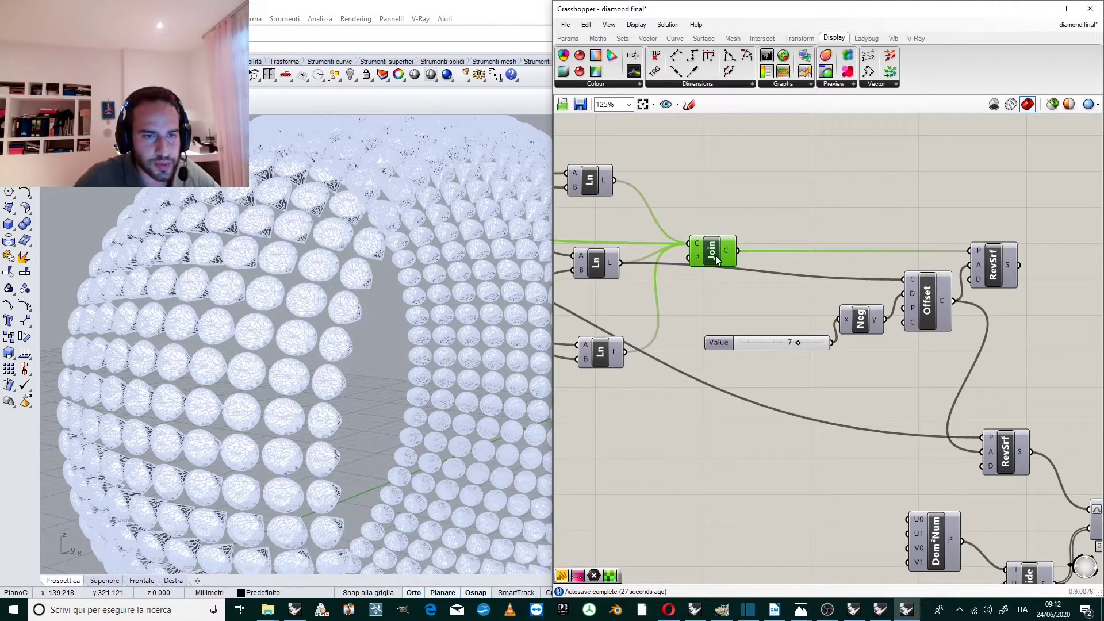
pyautogui.moveTo(715, 255); pyautogui.dragTo(747, 218)
pyautogui.rightClick(747, 219)
pyautogui.click(774, 242)
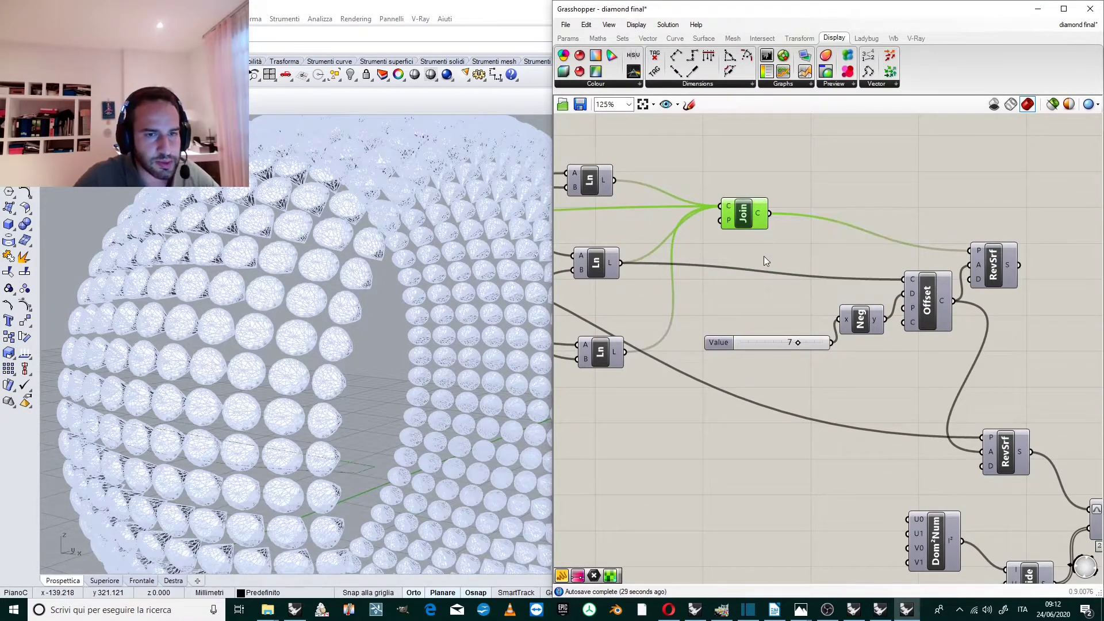
pyautogui.click(757, 246)
pyautogui.rightClick(738, 218)
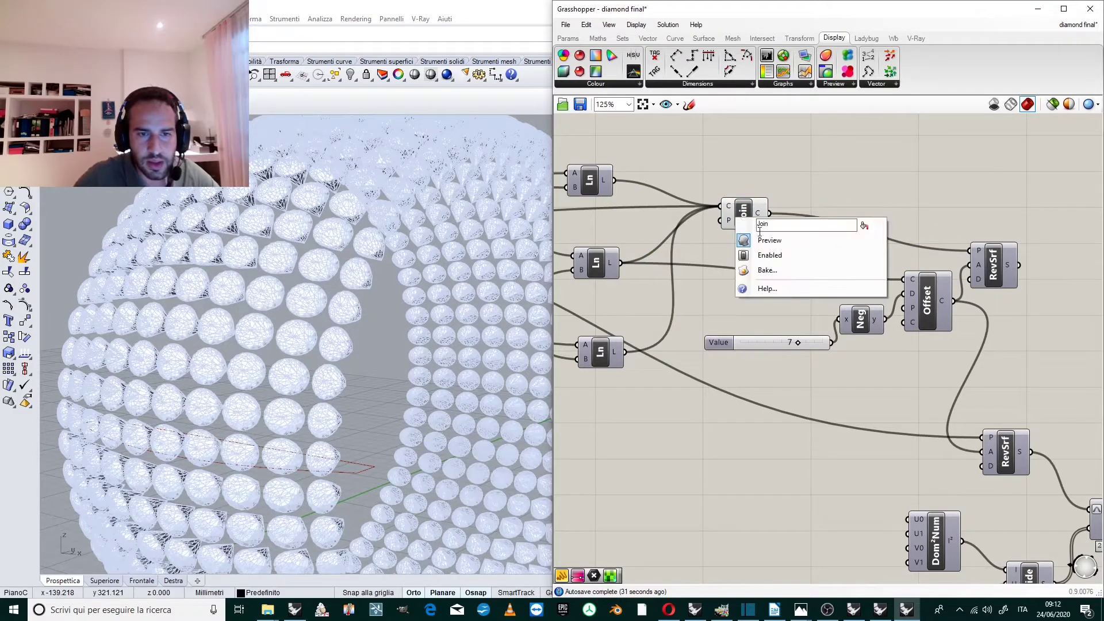
pyautogui.click(764, 241)
# - Turn on the preview of the RevSrf fed by the joined profile and inspect the ring body between the diamonds
pyautogui.click(1003, 269)
pyautogui.scroll(-3, 978, 271)
pyautogui.scroll(5, 977, 272)
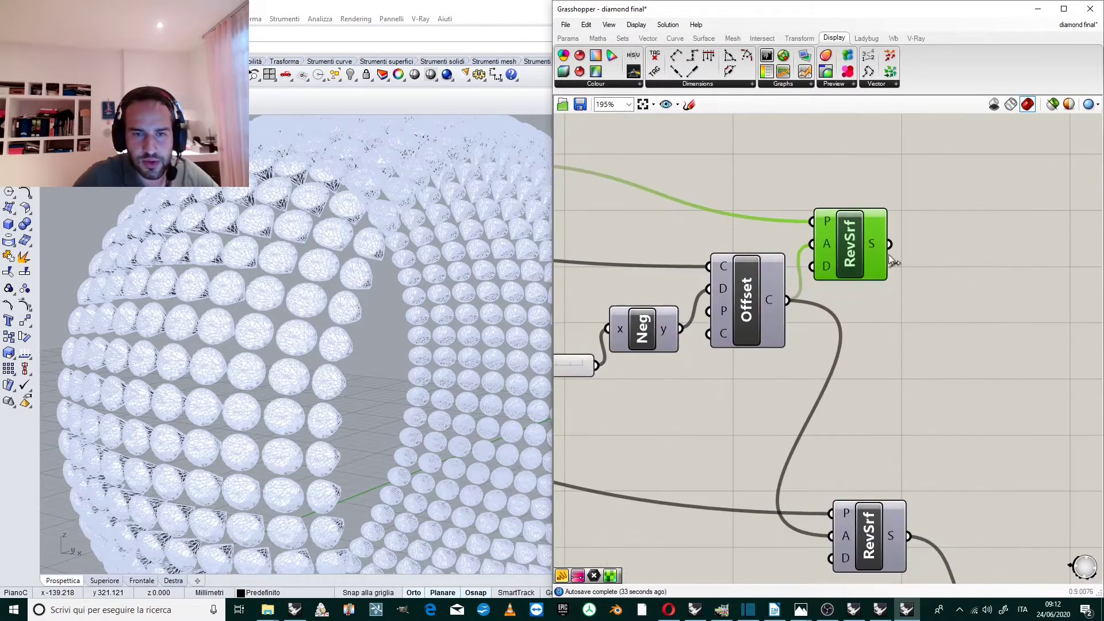
pyautogui.rightClick(865, 247)
pyautogui.click(900, 275)
pyautogui.click(959, 210)
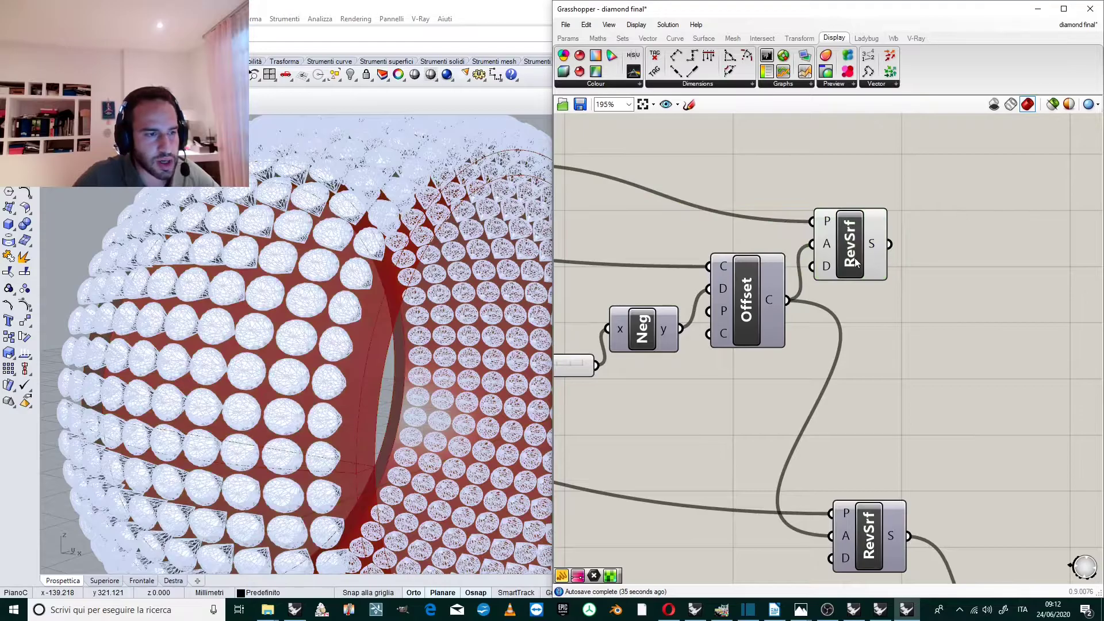
pyautogui.scroll(-5, 440, 262)
pyautogui.moveTo(440, 262); pyautogui.dragTo(437, 283, button='right')
pyautogui.scroll(3, 353, 281)
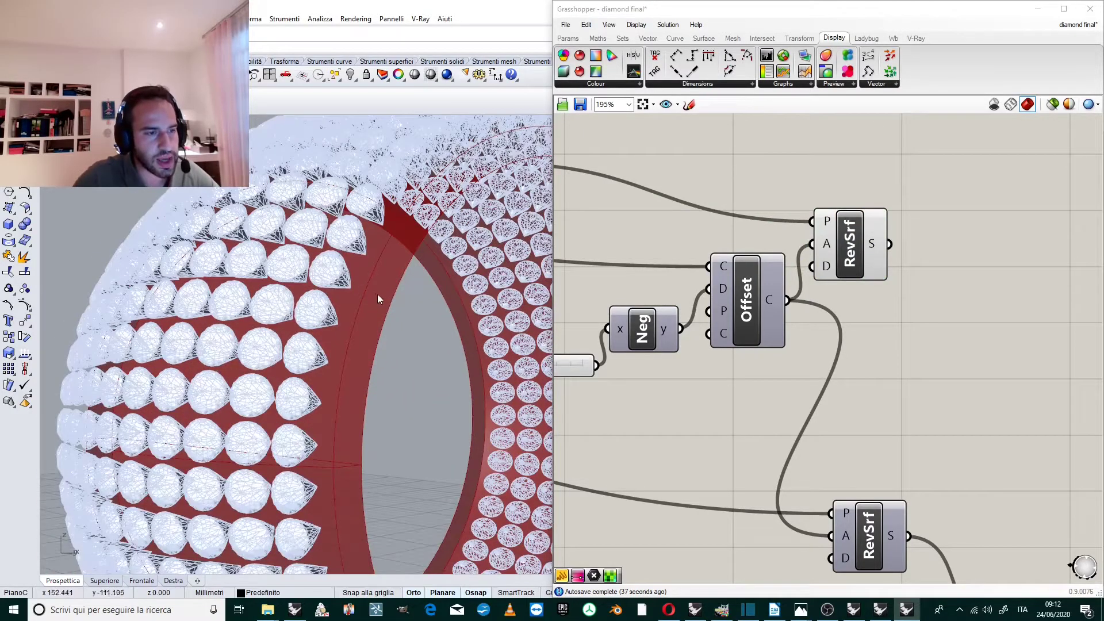
pyautogui.scroll(-4, 354, 284)
pyautogui.moveTo(353, 284)
pyautogui.mouseDown(button='right')
pyautogui.moveTo(384, 330)
pyautogui.moveTo(364, 298)
pyautogui.mouseUp(button='right')
pyautogui.scroll(-3, 901, 213)
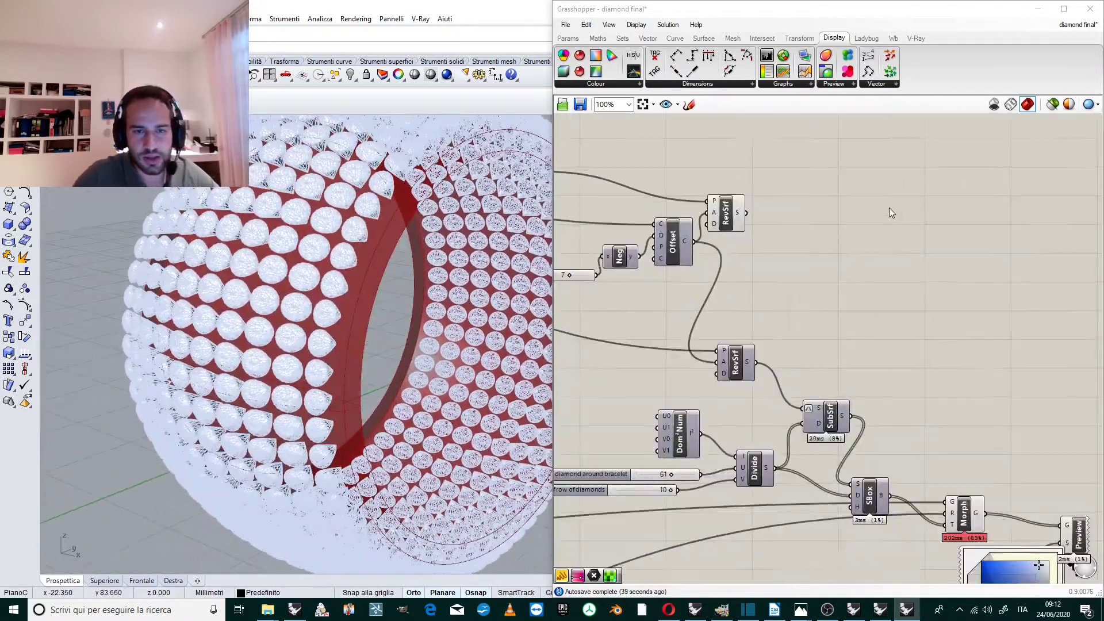
# - Move the ring body's RevSrf component to the free canvas area above the Morph component
pyautogui.click(729, 209)
pyautogui.scroll(-4, 731, 204)
pyautogui.scroll(6, 867, 281)
pyautogui.moveTo(736, 207); pyautogui.dragTo(760, 253)
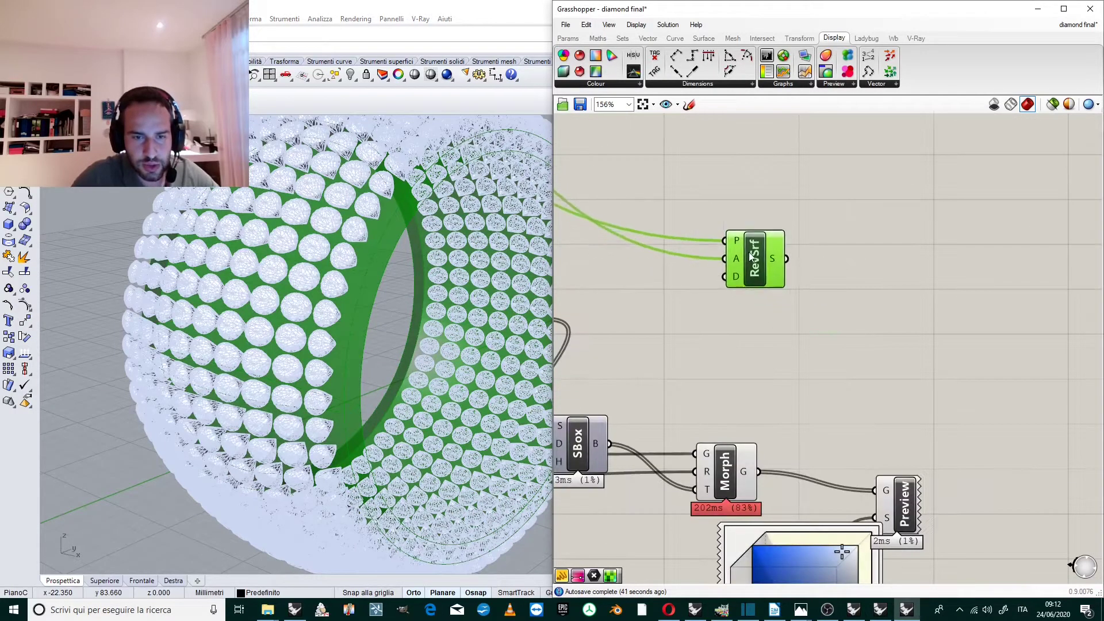
# - Duplicate the Custom Preview with its colour picker and place the copy near the ring body's RevSrf component
pyautogui.scroll(-2, 748, 225)
pyautogui.moveTo(899, 338); pyautogui.dragTo(821, 475)
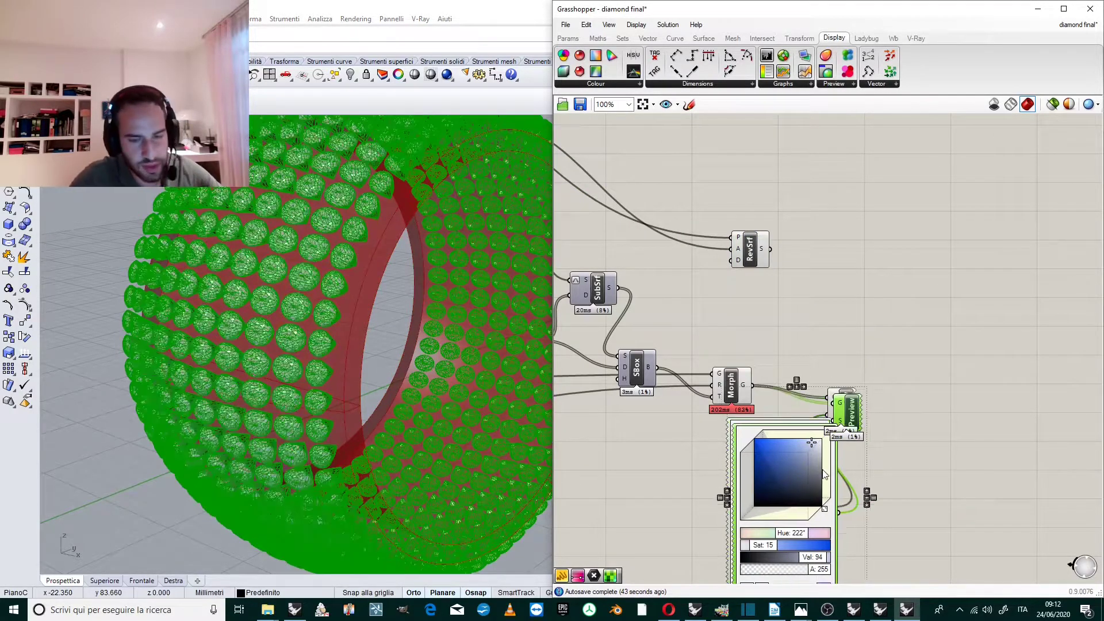
pyautogui.moveTo(847, 421); pyautogui.dragTo(938, 197)
pyautogui.scroll(5, 929, 178)
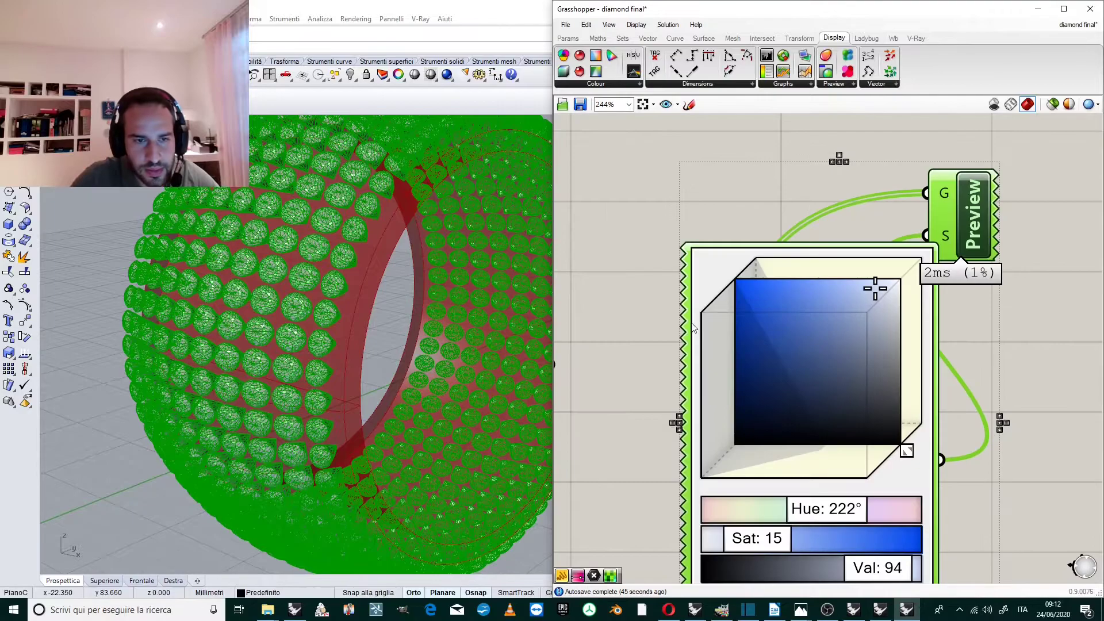
pyautogui.scroll(-5, 742, 314)
# - Connect the ring body's RevSrf to the copied Preview and set its colour to hue 0°, saturation 0 and value 47
pyautogui.moveTo(660, 333); pyautogui.dragTo(735, 254)
pyautogui.scroll(2, 808, 249)
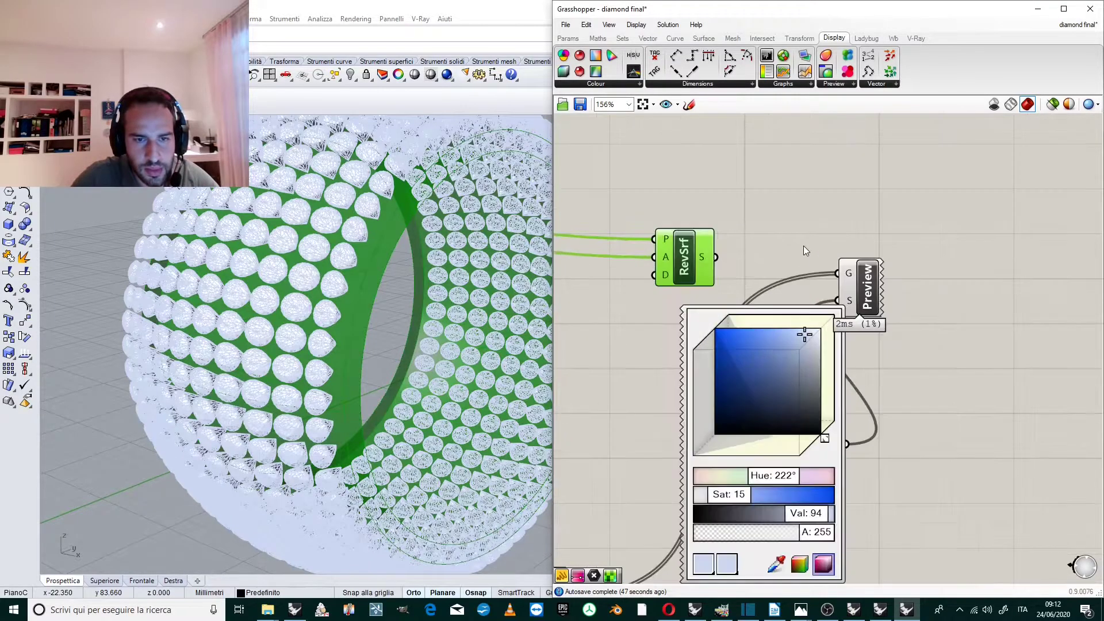
pyautogui.moveTo(842, 285); pyautogui.dragTo(842, 283)
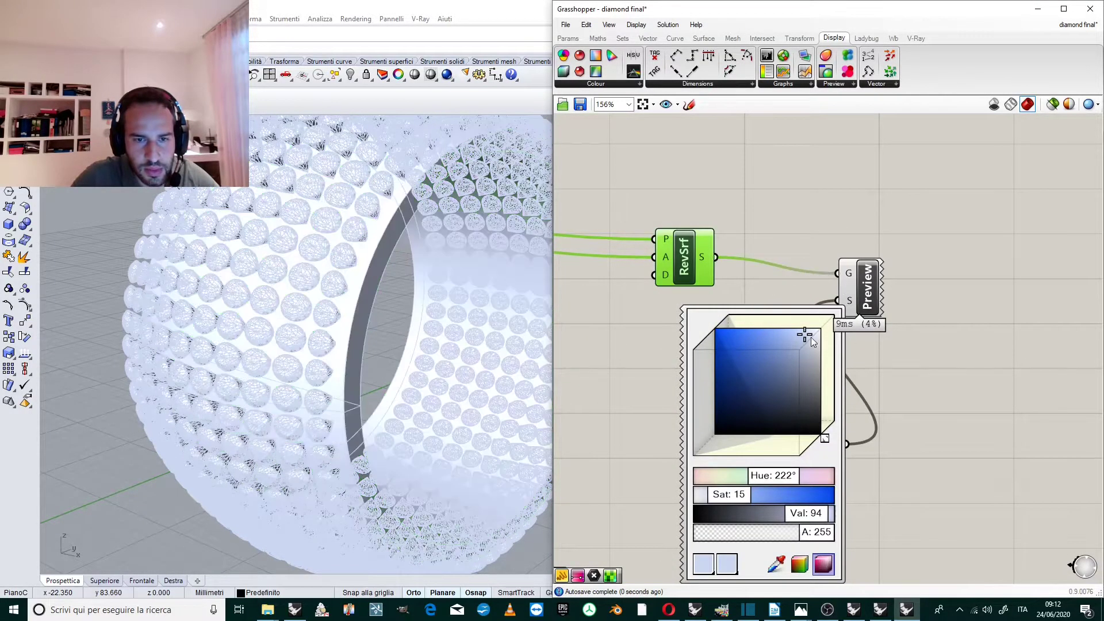
pyautogui.moveTo(816, 346); pyautogui.dragTo(836, 386)
# - Examine the grey ring body and the diamonds along its edge from several angles and distances
pyautogui.moveTo(459, 273); pyautogui.dragTo(378, 299, button='right')
pyautogui.scroll(-3, 473, 263)
pyautogui.scroll(4, 396, 260)
pyautogui.scroll(-5, 334, 218)
pyautogui.scroll(3, 377, 298)
pyautogui.scroll(5, 378, 316)
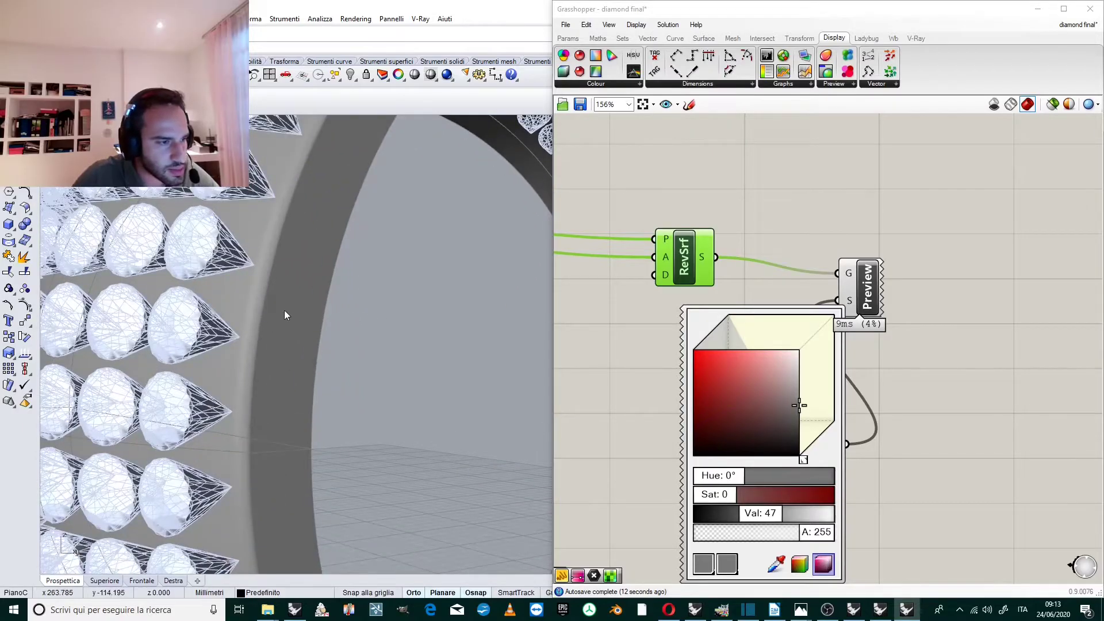
pyautogui.scroll(-5, 294, 313)
pyautogui.moveTo(294, 312); pyautogui.dragTo(348, 304, button='right')
pyautogui.scroll(4, 157, 292)
pyautogui.scroll(-3, 352, 300)
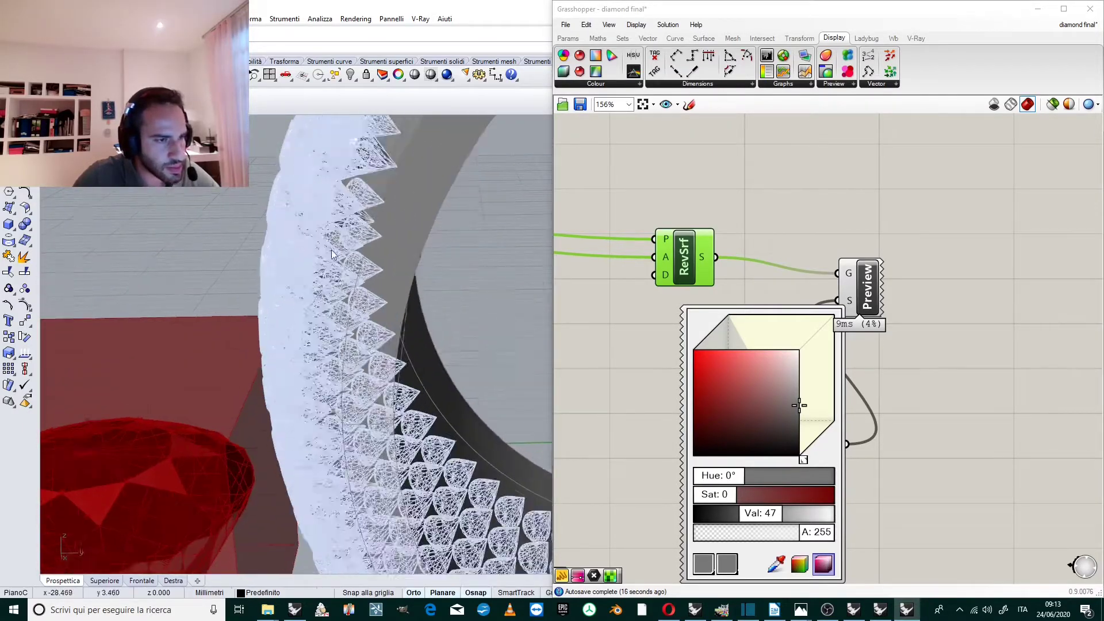
# - Examine the diamonds' pointed undersides up close, and view the whole ring beside the reference box
pyautogui.scroll(4, 319, 255)
pyautogui.moveTo(319, 255); pyautogui.dragTo(349, 265, button='right')
pyautogui.scroll(2, 300, 235)
pyautogui.scroll(-1, 334, 226)
pyautogui.scroll(-3, 334, 223)
pyautogui.scroll(-3, 399, 223)
pyautogui.scroll(-6, 346, 225)
pyautogui.moveTo(350, 226); pyautogui.dragTo(500, 265, button='right')
pyautogui.scroll(5, 488, 332)
pyautogui.scroll(-6, 419, 296)
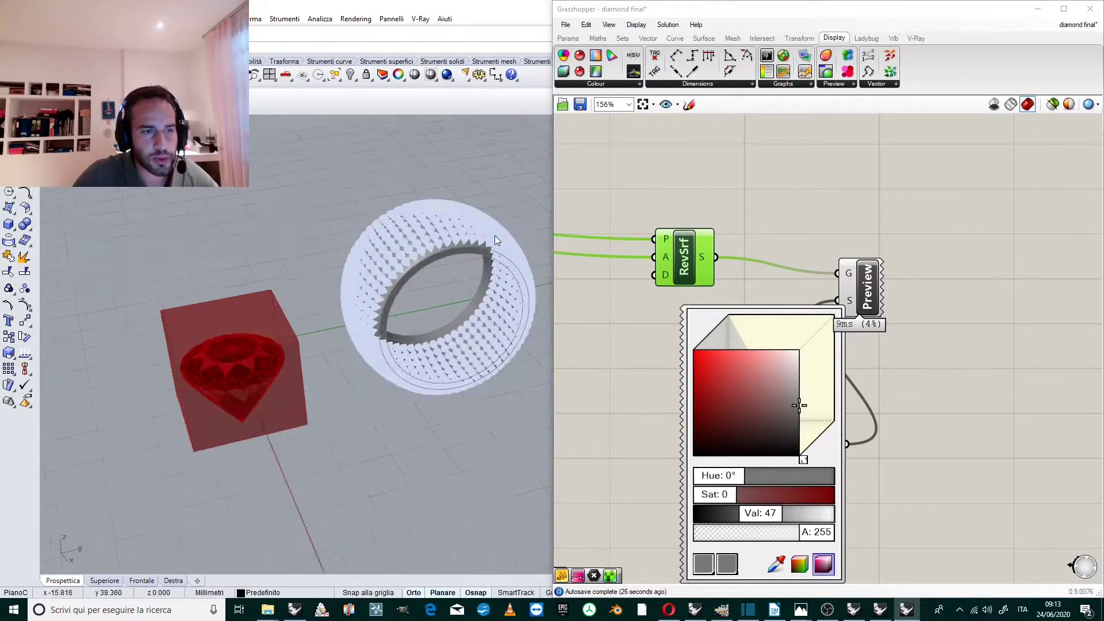
pyautogui.scroll(2, 495, 236)
# - Set the slider for the intersection amount between diamond and silver to 3.0
pyautogui.click(881, 223)
pyautogui.scroll(-9, 894, 222)
pyautogui.scroll(9, 695, 300)
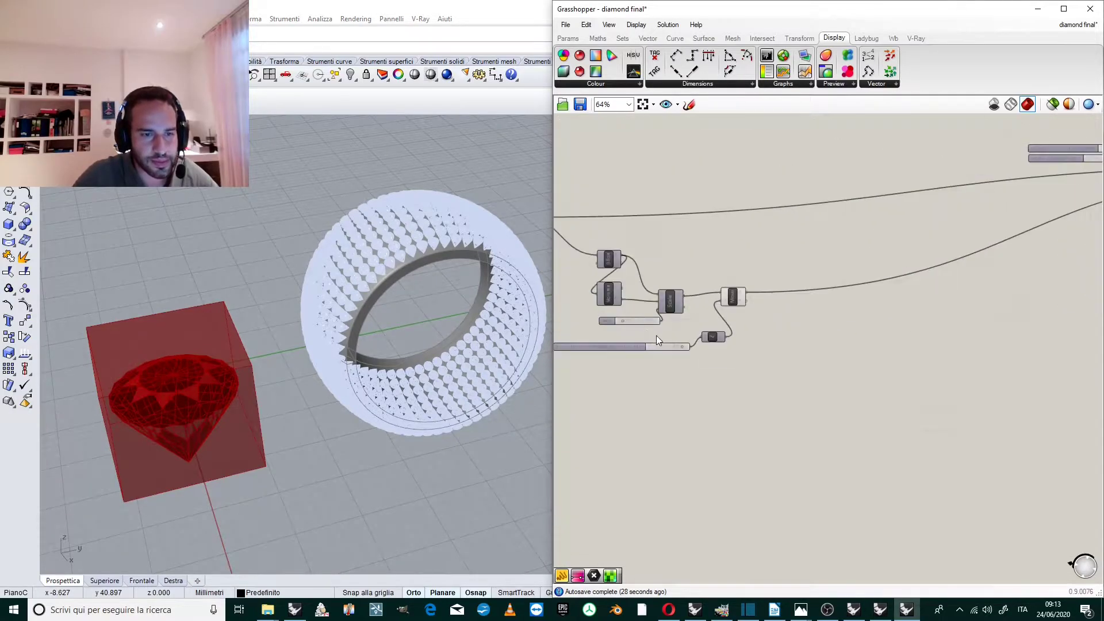
pyautogui.scroll(-2, 713, 340)
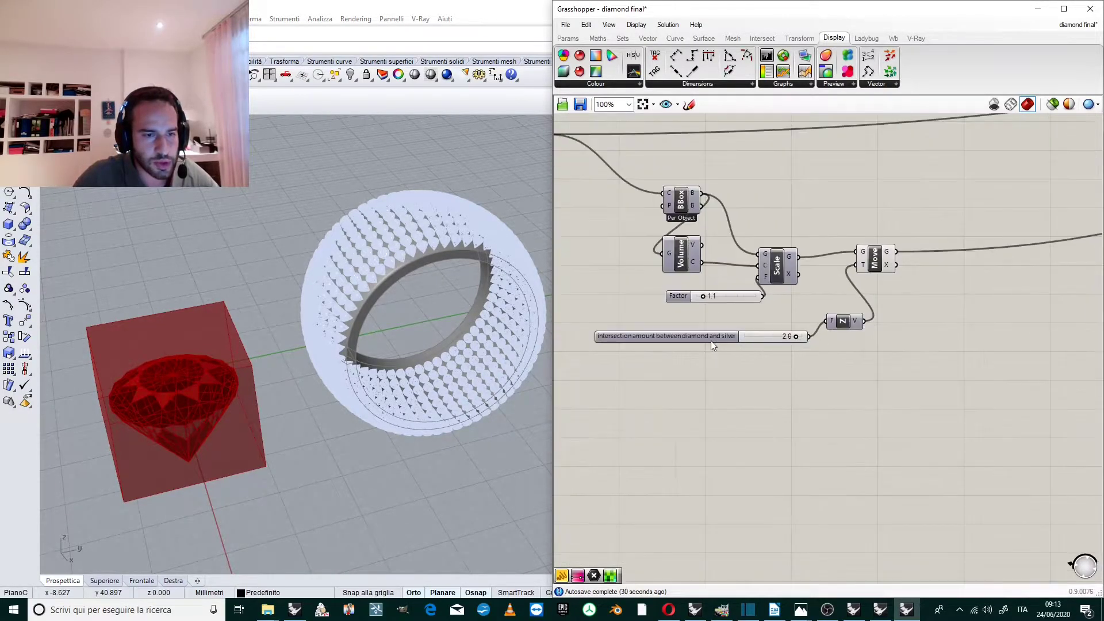
pyautogui.scroll(5, 808, 335)
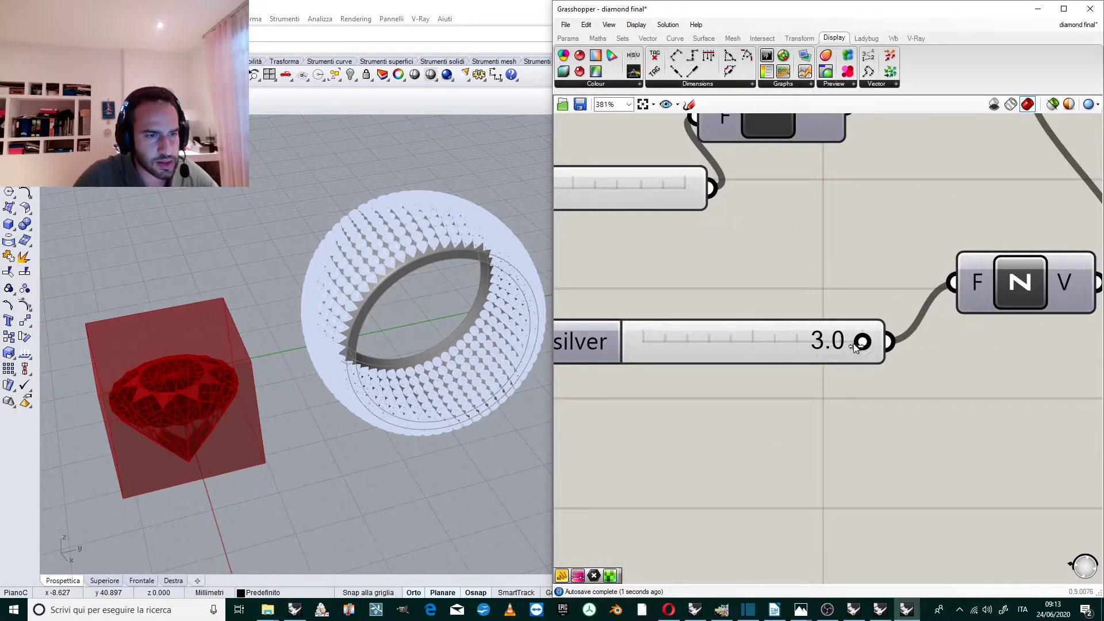
# - Inspect how deeply the diamonds sit in the grey ring body, both up close and over the whole ring
pyautogui.scroll(8, 448, 301)
pyautogui.moveTo(295, 243); pyautogui.dragTo(341, 281, button='right')
pyautogui.scroll(-9, 162, 195)
pyautogui.scroll(9, 165, 198)
pyautogui.scroll(-6, 340, 279)
pyautogui.scroll(6, 418, 266)
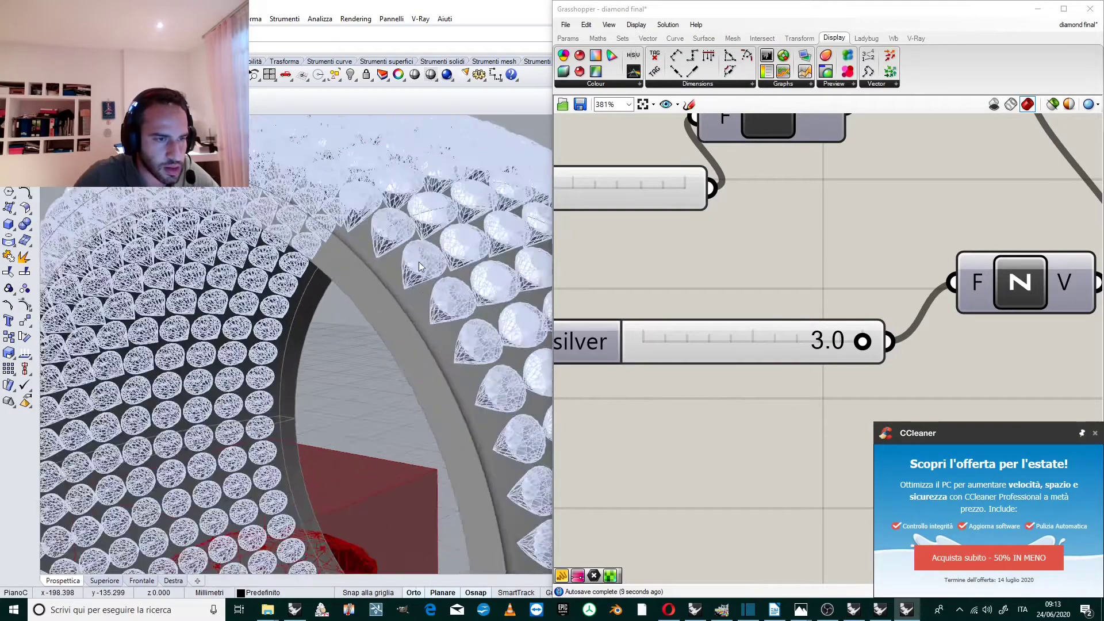
pyautogui.scroll(3, 411, 279)
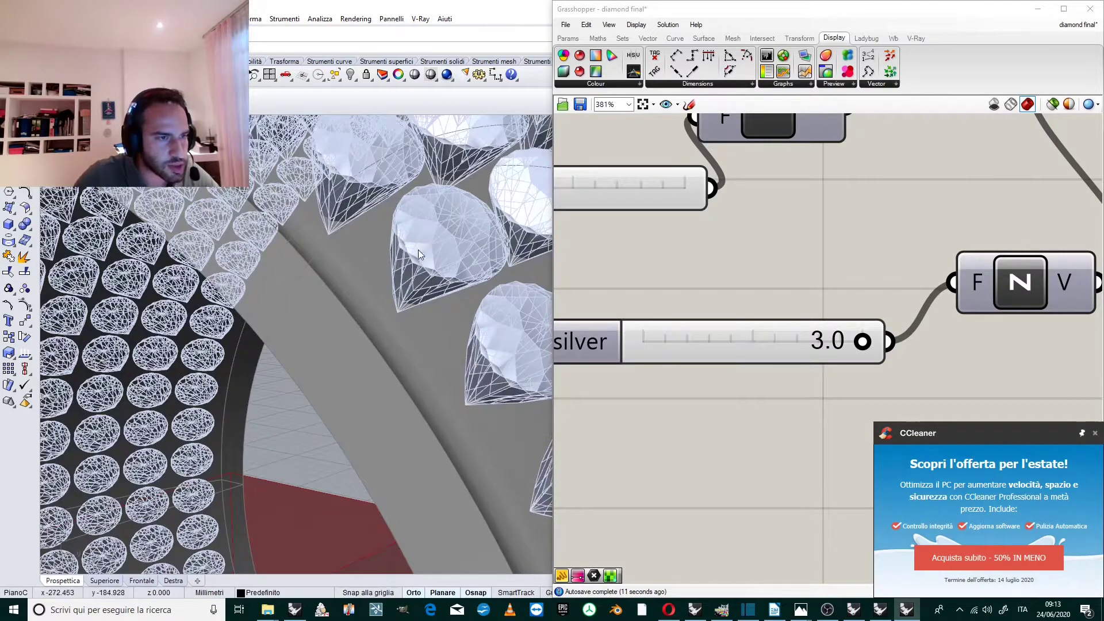
pyautogui.scroll(-12, 401, 284)
pyautogui.moveTo(412, 283); pyautogui.dragTo(496, 340, button='right')
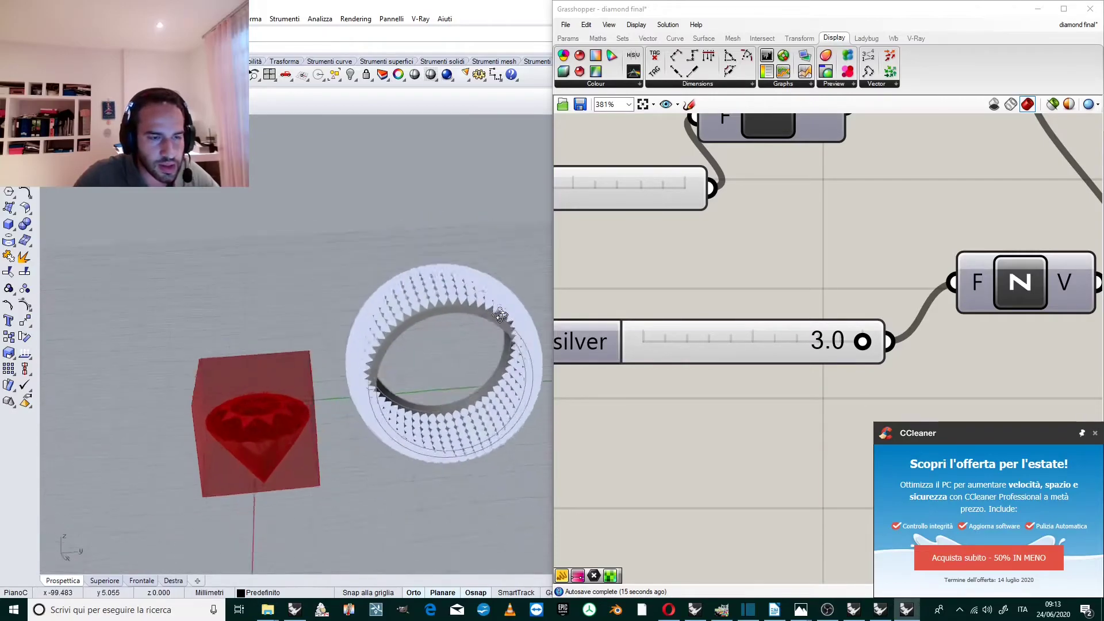
pyautogui.scroll(6, 496, 339)
pyautogui.scroll(-9, 442, 261)
pyautogui.scroll(-6, 430, 212)
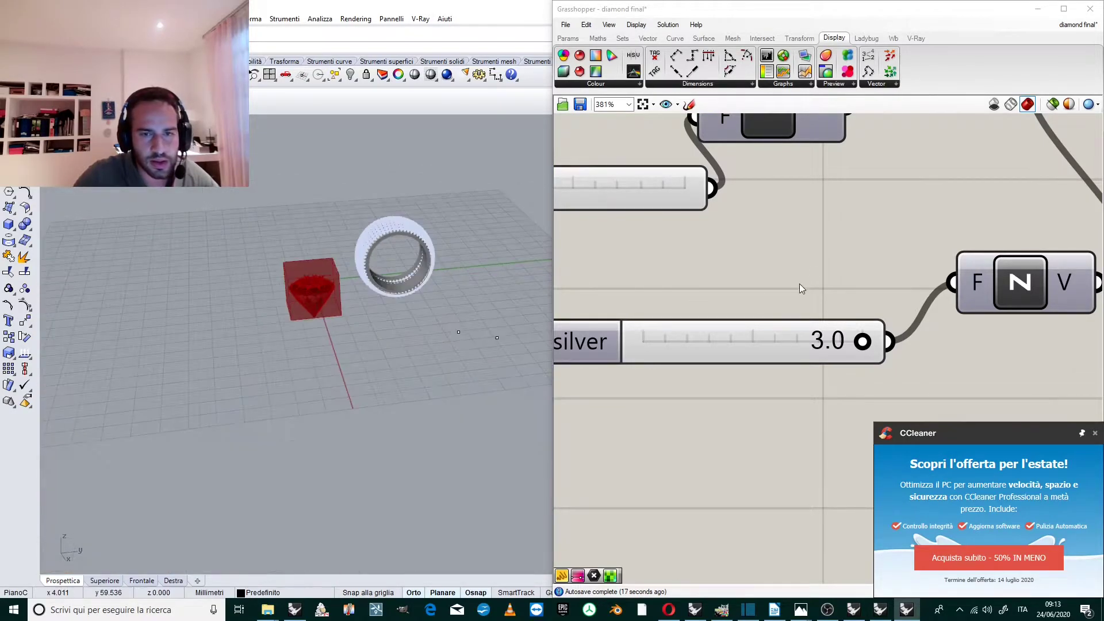
# - Move the ring body's RevSrf component farther away from its Custom Preview
pyautogui.scroll(-11, 809, 258)
pyautogui.scroll(-5, 754, 257)
pyautogui.scroll(4, 905, 248)
pyautogui.scroll(5, 810, 243)
pyautogui.scroll(-1, 726, 336)
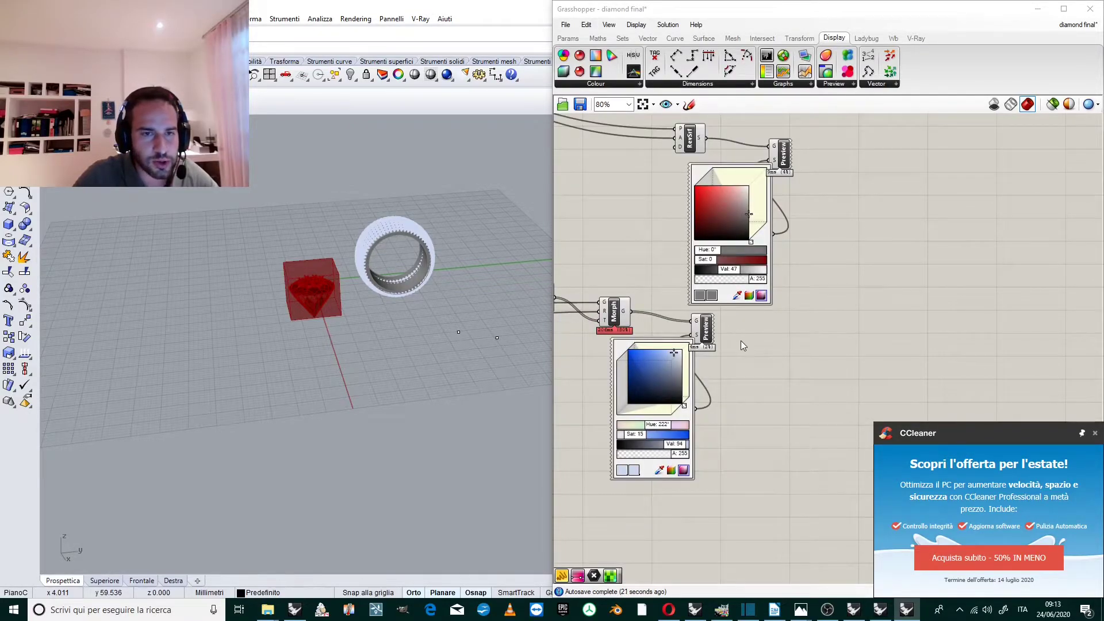
pyautogui.scroll(-1, 740, 339)
pyautogui.scroll(3, 700, 167)
pyautogui.moveTo(703, 199); pyautogui.dragTo(656, 195)
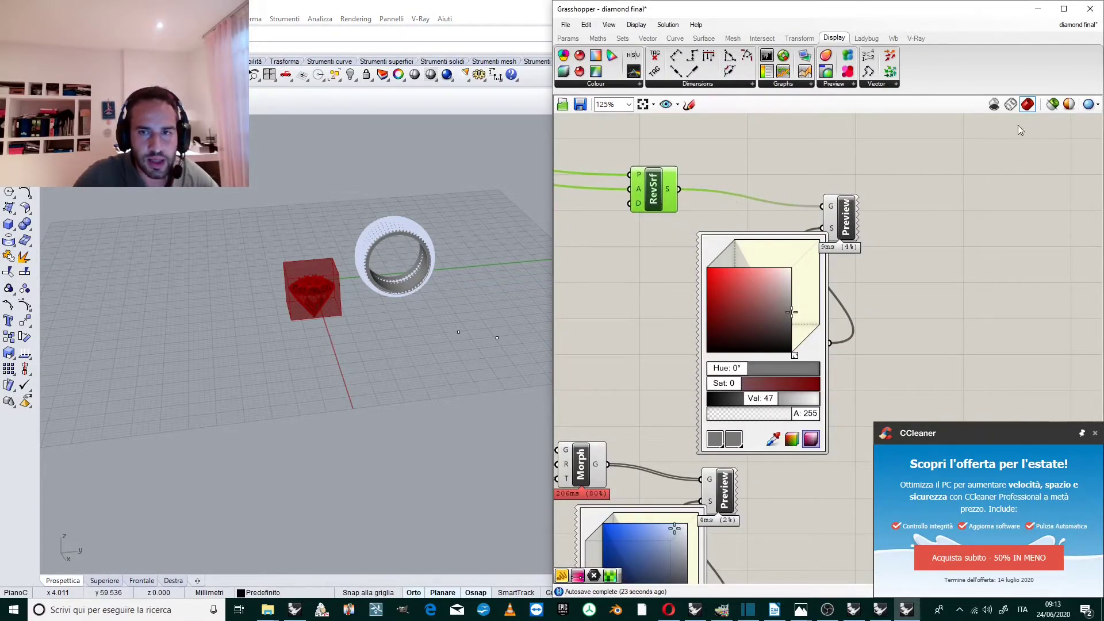
# - Set the Grasshopper preview mesh quality to High Quality
pyautogui.click(1099, 105)
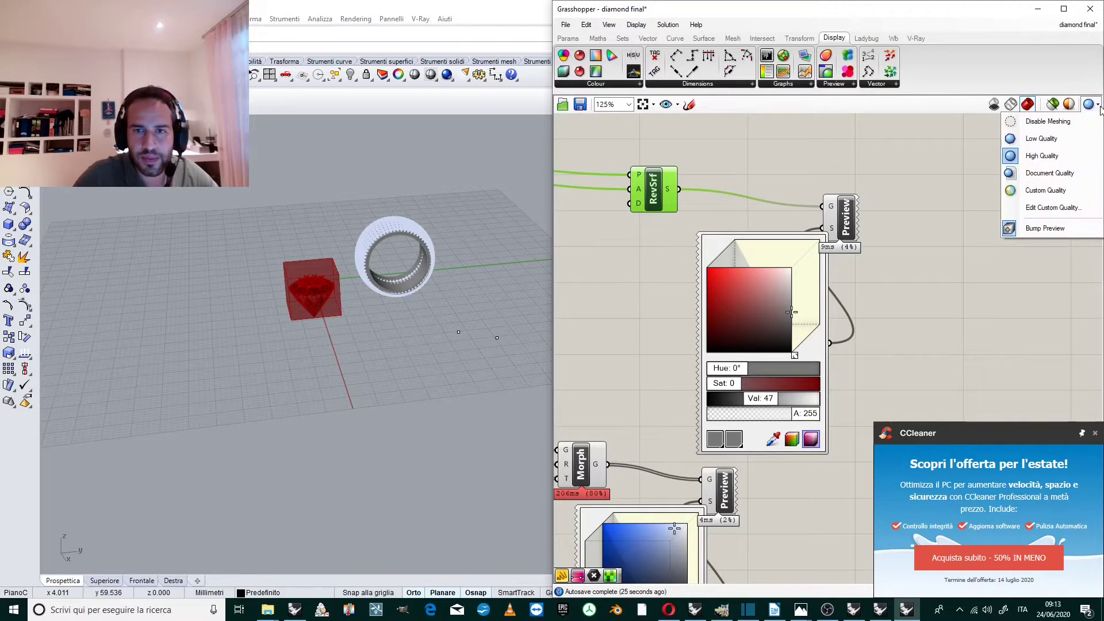
pyautogui.click(1060, 159)
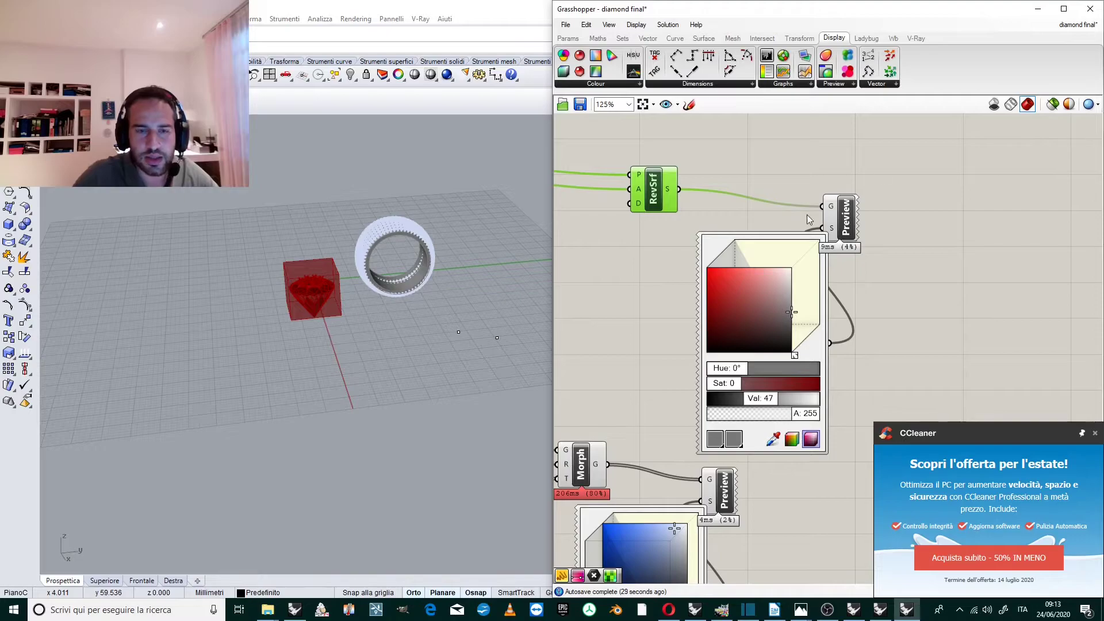
# - Move the ring body's Custom Preview up level with RevSrf, and shift the diamonds' Custom Preview with its colour swatch beneath the grey swatch
pyautogui.moveTo(849, 207); pyautogui.dragTo(835, 174)
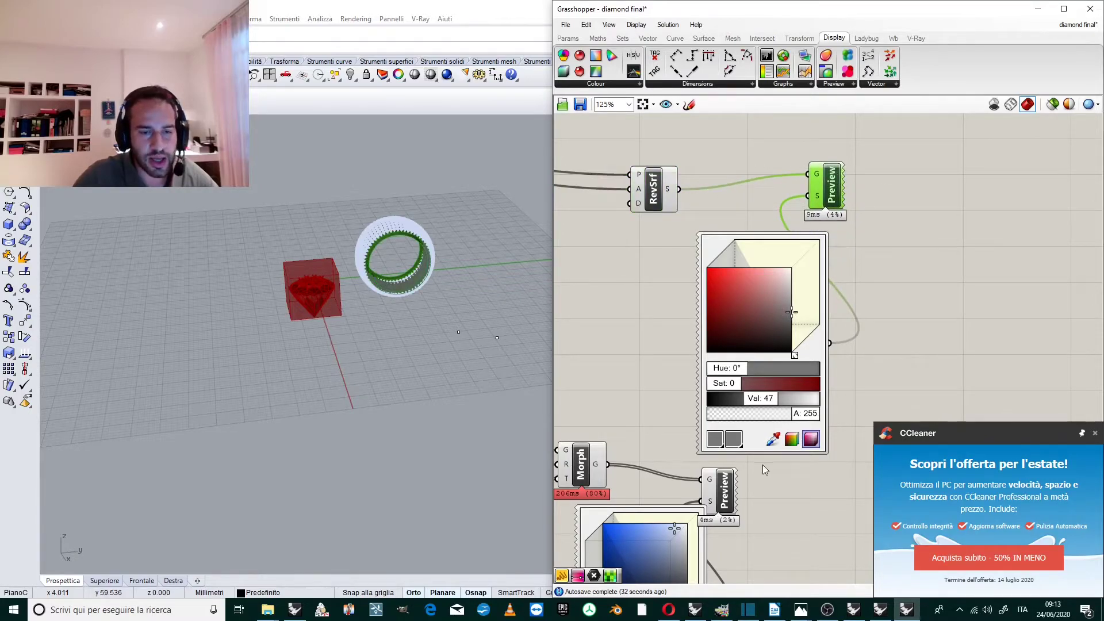
pyautogui.scroll(-3, 703, 387)
pyautogui.scroll(2, 696, 469)
pyautogui.moveTo(753, 487); pyautogui.dragTo(829, 441)
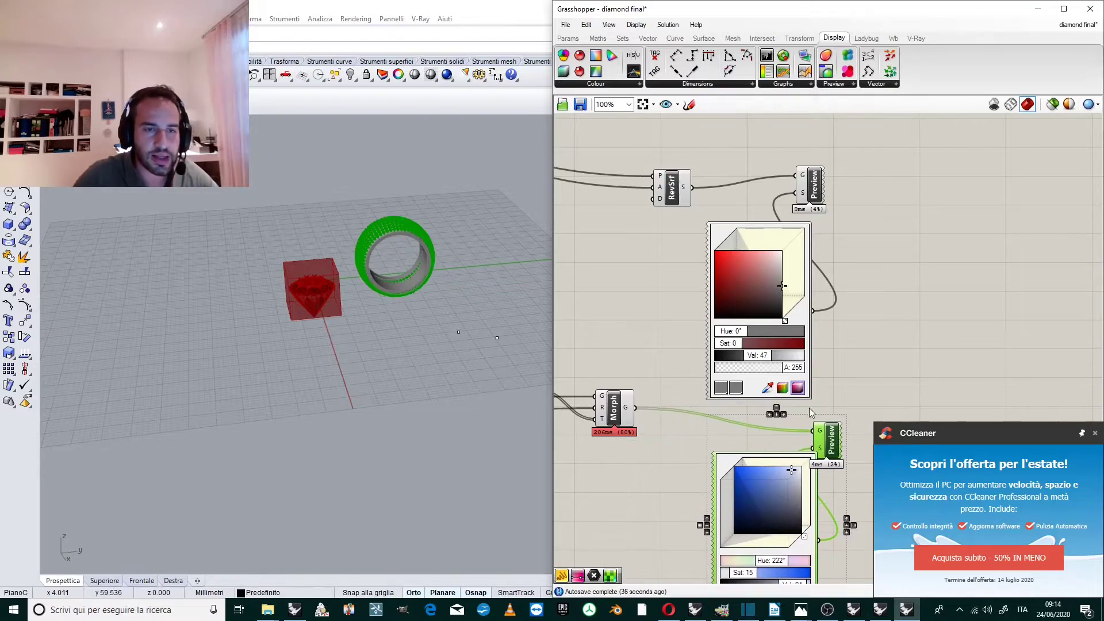
# - Align the Morph component below the RevSrf component
pyautogui.moveTo(647, 292); pyautogui.dragTo(704, 332, button='right')
pyautogui.click(729, 234)
pyautogui.moveTo(674, 450); pyautogui.dragTo(725, 364)
# - Bake the ring body from RevSrf onto the Predefinito layer with its colour set by layer
pyautogui.scroll(3, 736, 188)
pyautogui.scroll(-2, 750, 214)
pyautogui.scroll(2, 734, 252)
pyautogui.click(733, 248)
pyautogui.rightClick(733, 245)
pyautogui.click(769, 298)
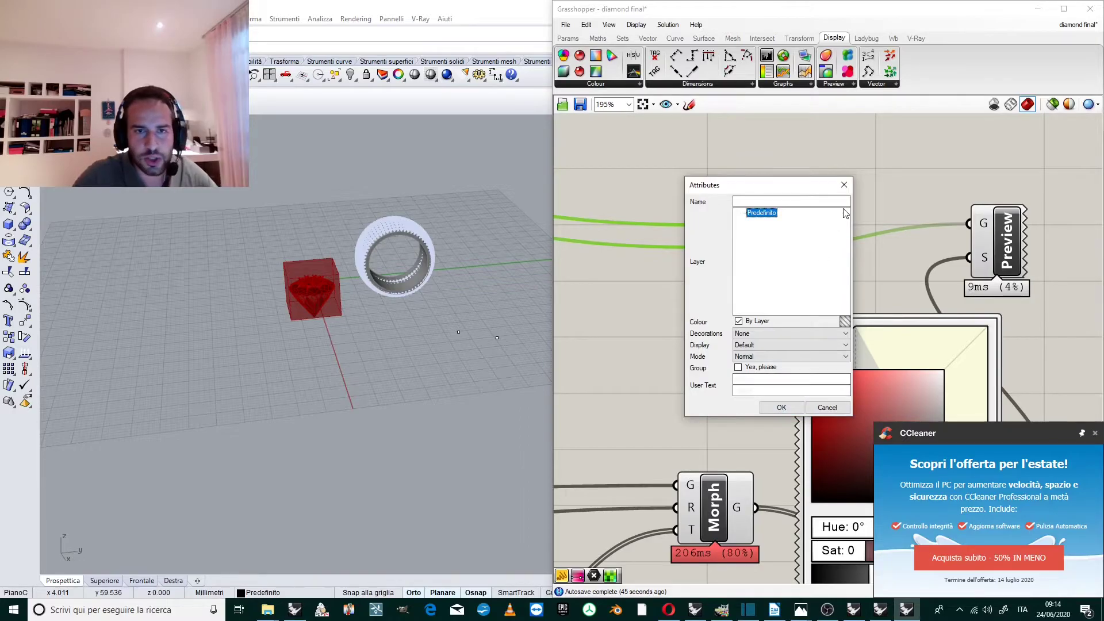
pyautogui.click(781, 409)
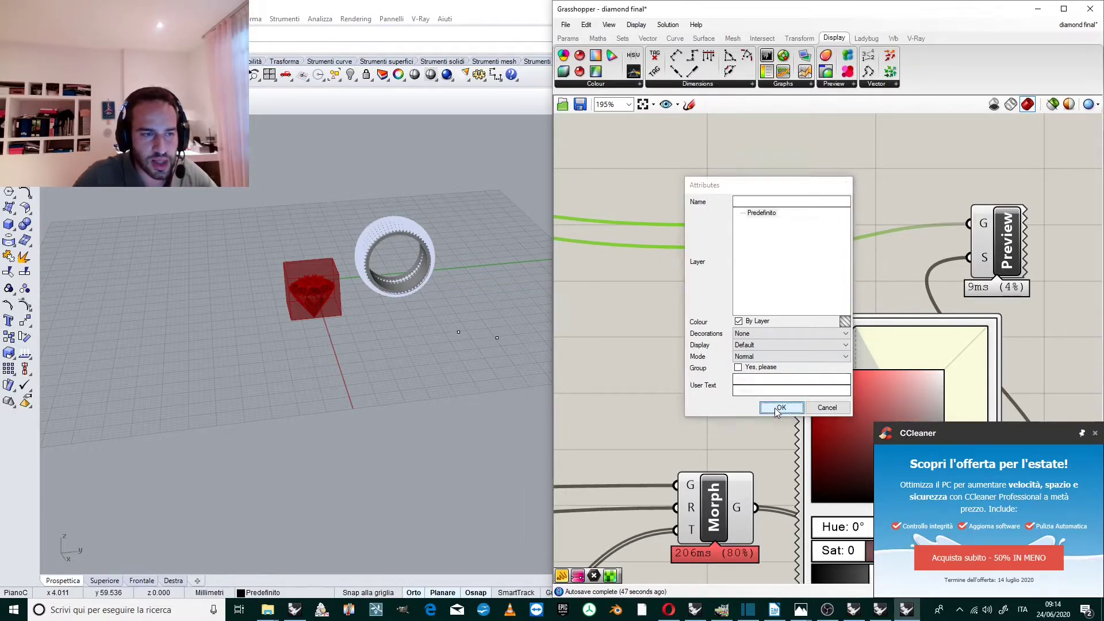
# - Bake the diamonds from the Morph component with the default attributes
pyautogui.scroll(-3, 710, 313)
pyautogui.scroll(3, 711, 427)
pyautogui.click(711, 426)
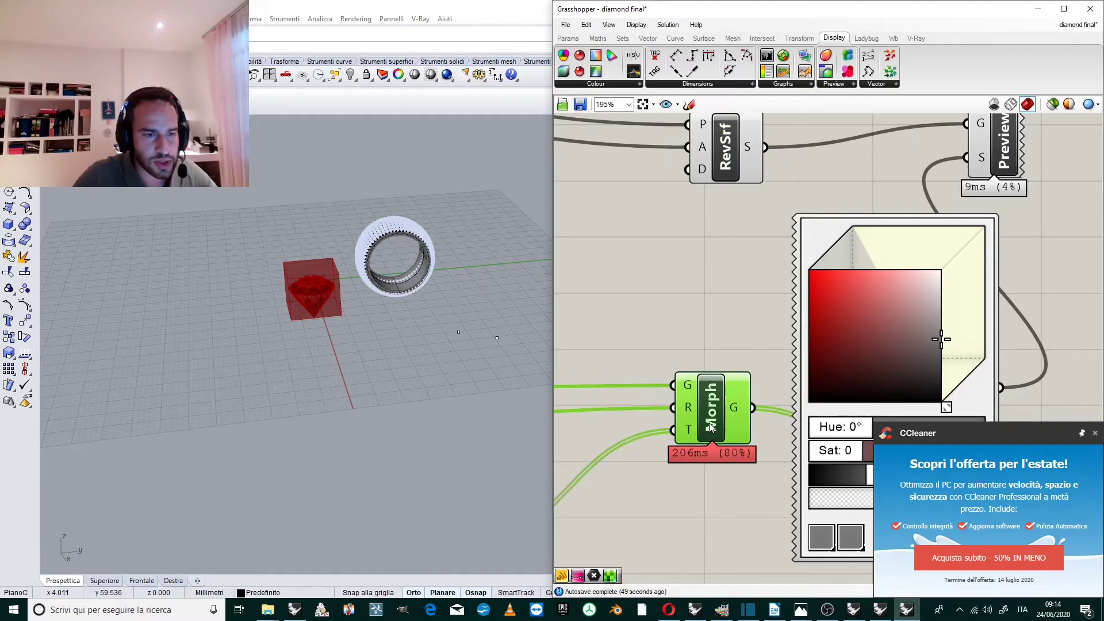
pyautogui.rightClick(711, 427)
pyautogui.click(780, 475)
pyautogui.click(766, 583)
# - Restrict the Grasshopper preview to selected components and check the baked diamonds around the ring
pyautogui.scroll(6, 388, 240)
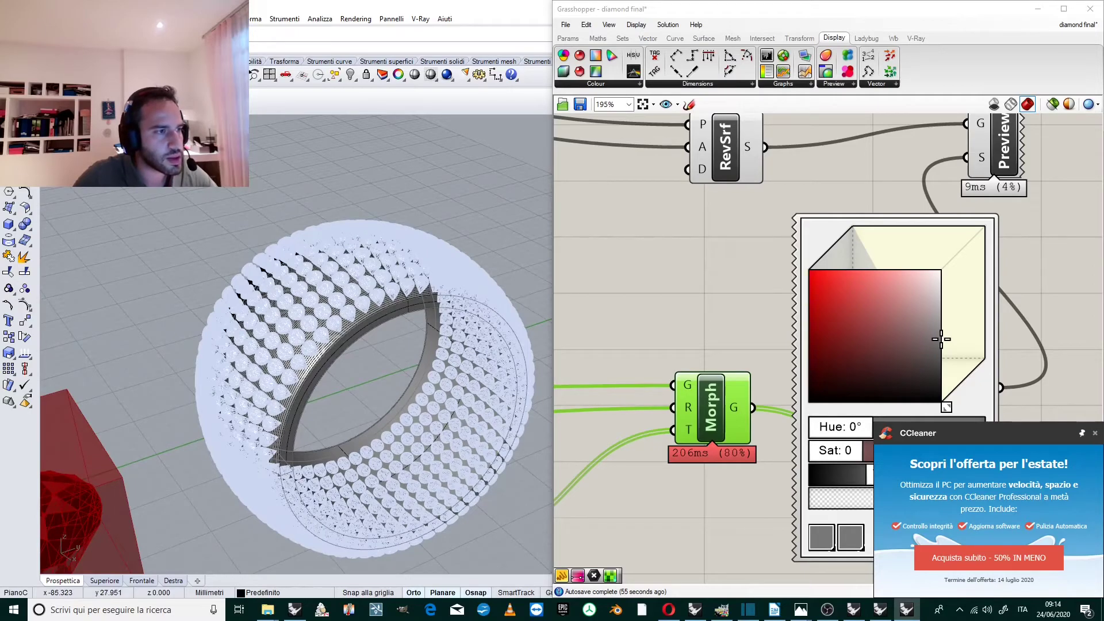
pyautogui.click(1054, 107)
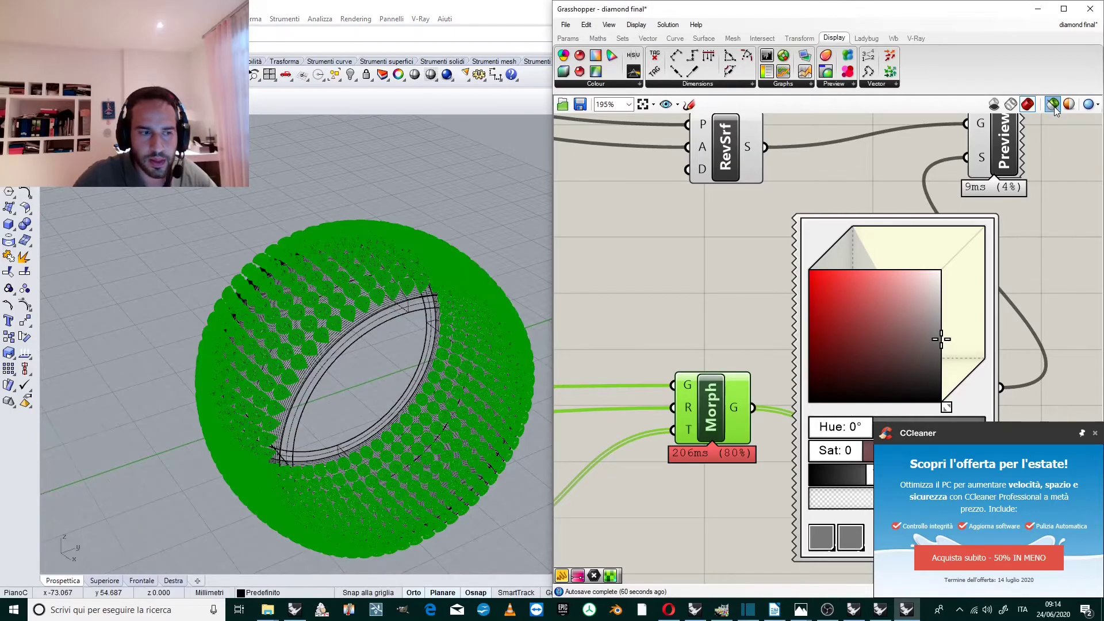
pyautogui.scroll(5, 329, 314)
pyautogui.scroll(-4, 329, 317)
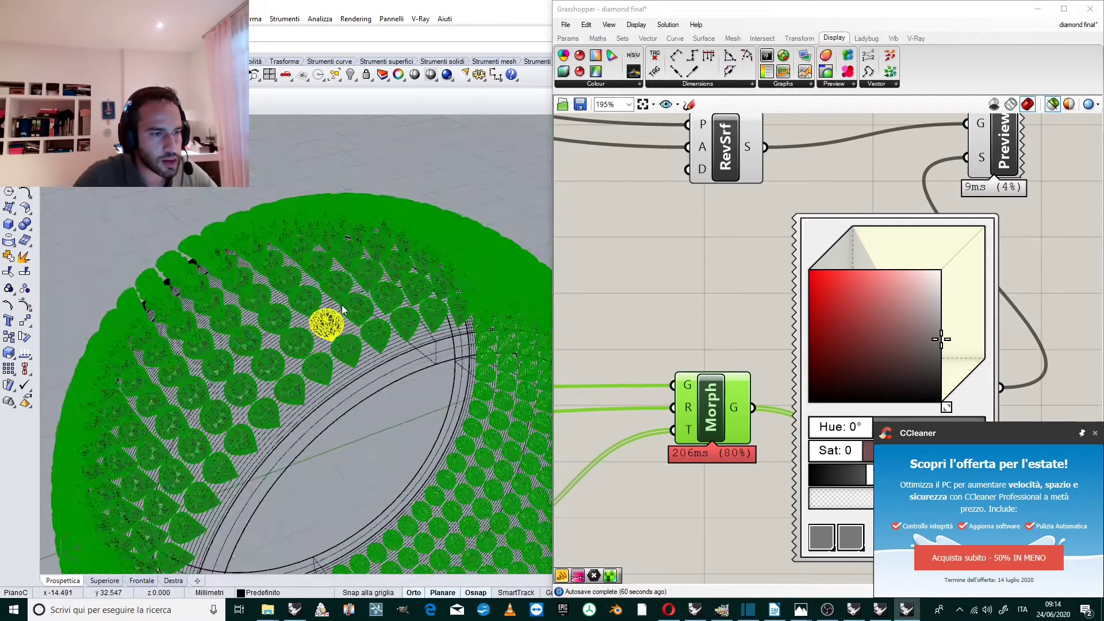
pyautogui.moveTo(411, 325); pyautogui.dragTo(380, 291, button='right')
pyautogui.scroll(-7, 353, 251)
pyautogui.scroll(4, 389, 240)
# - Switch the perspective viewport to the Rendering display mode and turn off the Grasshopper geometry preview
pyautogui.click(82, 120)
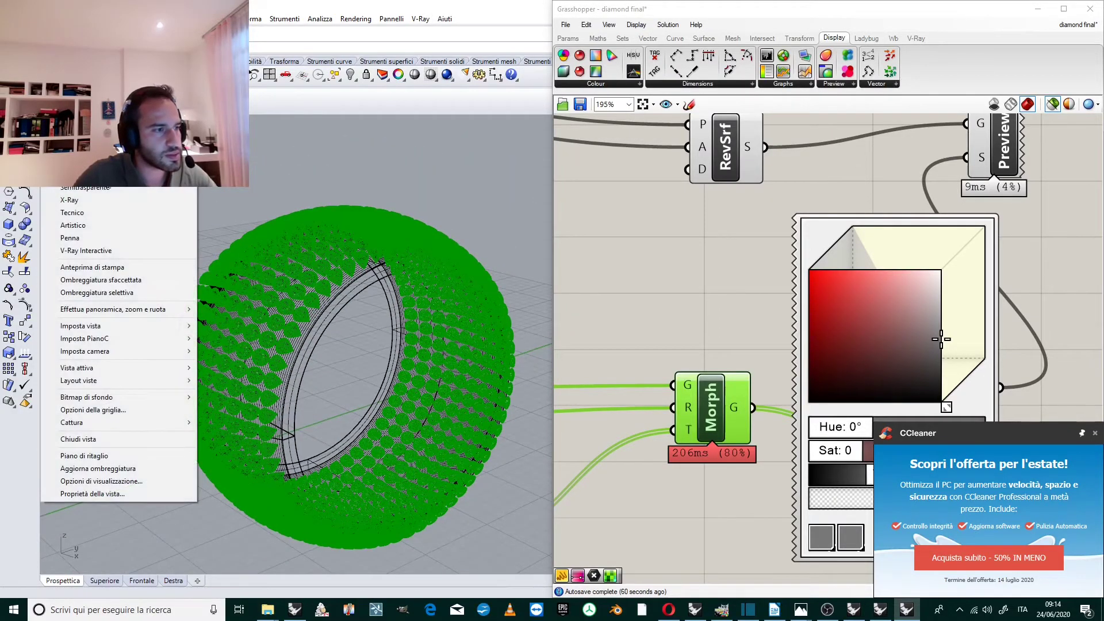
pyautogui.click(105, 176)
pyautogui.moveTo(444, 316); pyautogui.dragTo(366, 300, button='right')
pyautogui.scroll(-4, 437, 316)
pyautogui.scroll(2, 366, 300)
pyautogui.click(719, 291)
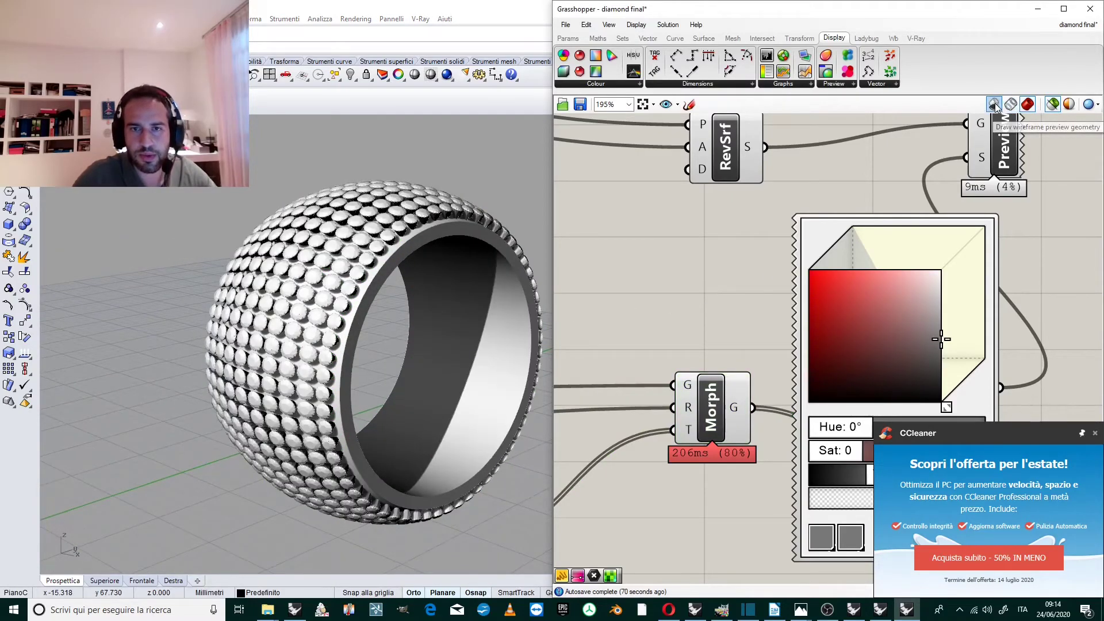
# - Inspect the baked ring in the rendered view from both sides, near and far
pyautogui.scroll(2, 366, 243)
pyautogui.moveTo(406, 249); pyautogui.dragTo(333, 263, button='right')
pyautogui.scroll(-5, 332, 263)
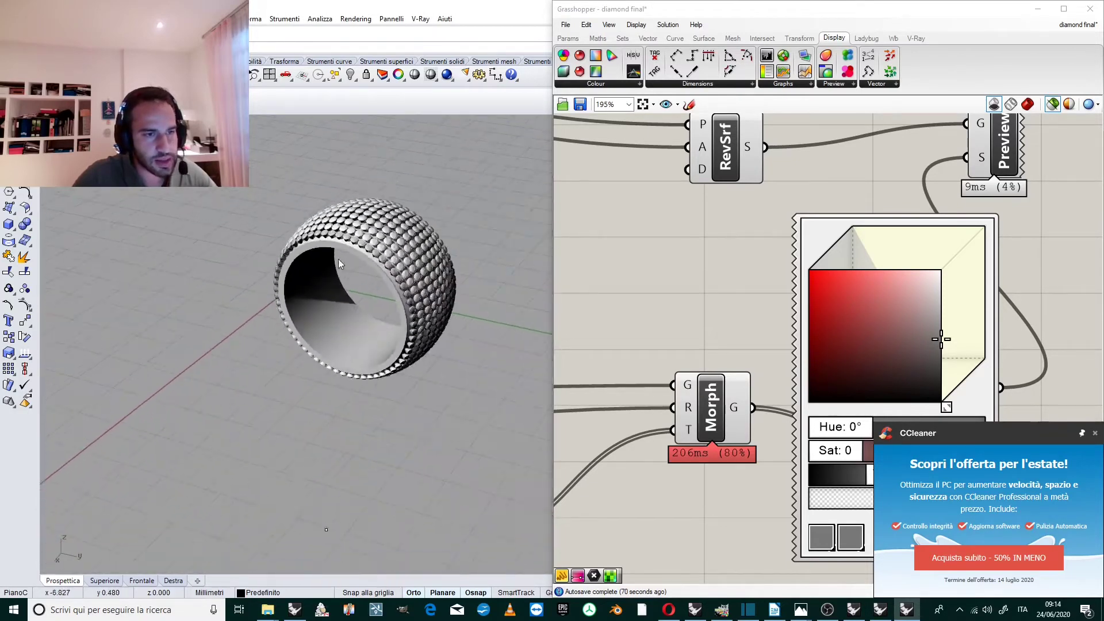
pyautogui.scroll(8, 411, 262)
pyautogui.moveTo(476, 293); pyautogui.dragTo(333, 276, button='right')
pyautogui.scroll(-7, 345, 276)
pyautogui.scroll(6, 428, 279)
pyautogui.moveTo(427, 278); pyautogui.dragTo(257, 229, button='right')
# - Examine up close how the diamonds sit along the ring's rim, highlighting the ring body and clearing the selection
pyautogui.scroll(9, 513, 308)
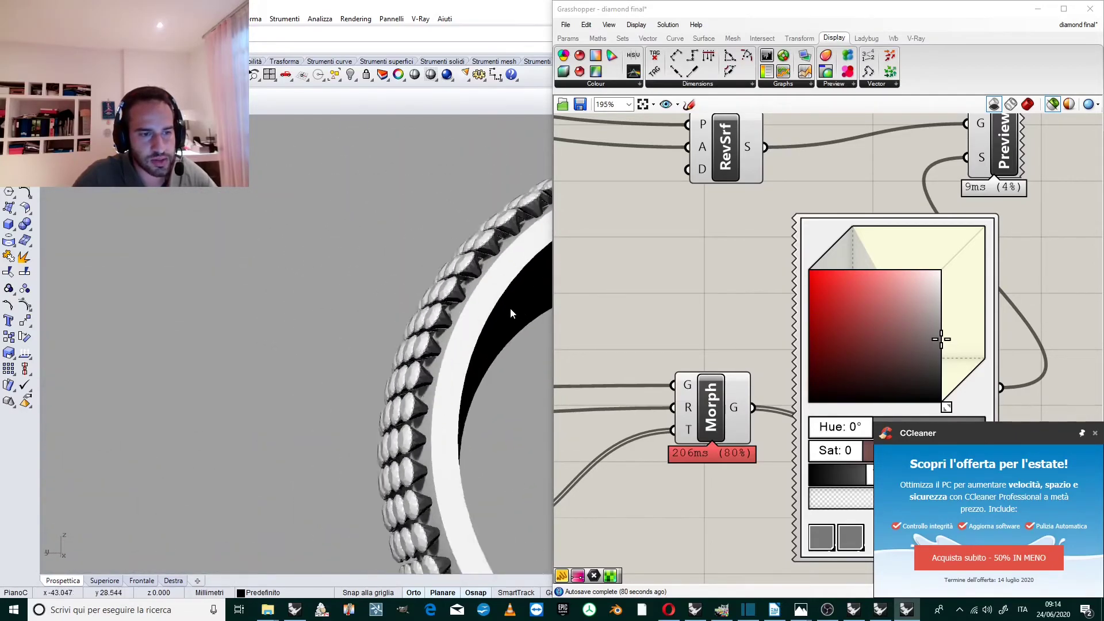
pyautogui.click(401, 378)
pyautogui.click(449, 381)
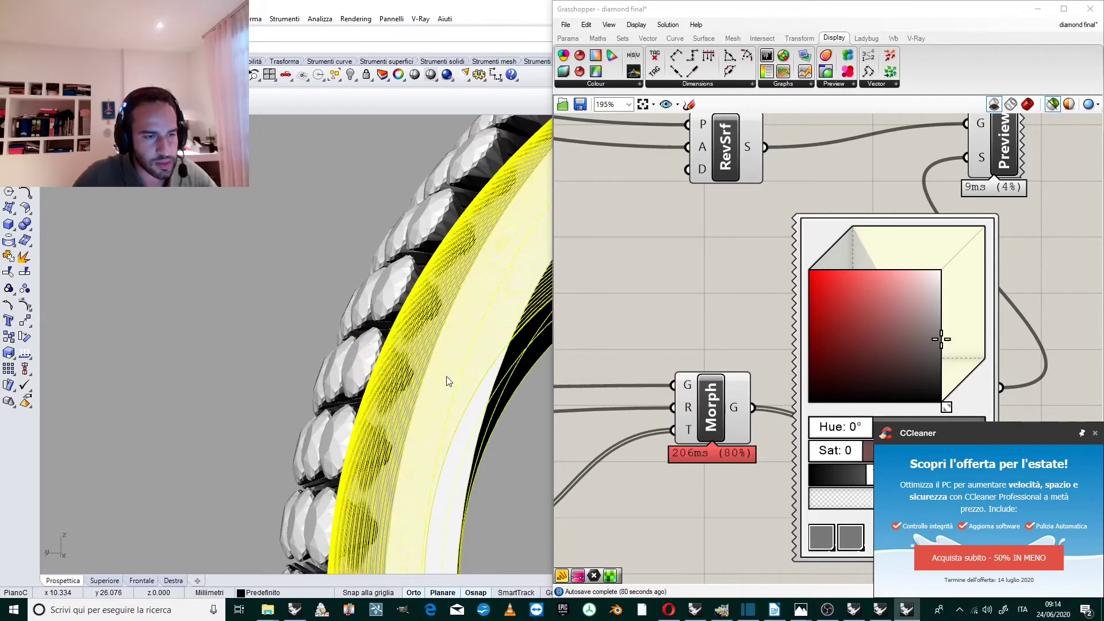
pyautogui.press('Escape')
pyautogui.scroll(-5, 449, 381)
pyautogui.moveTo(437, 356); pyautogui.dragTo(443, 380, button='right')
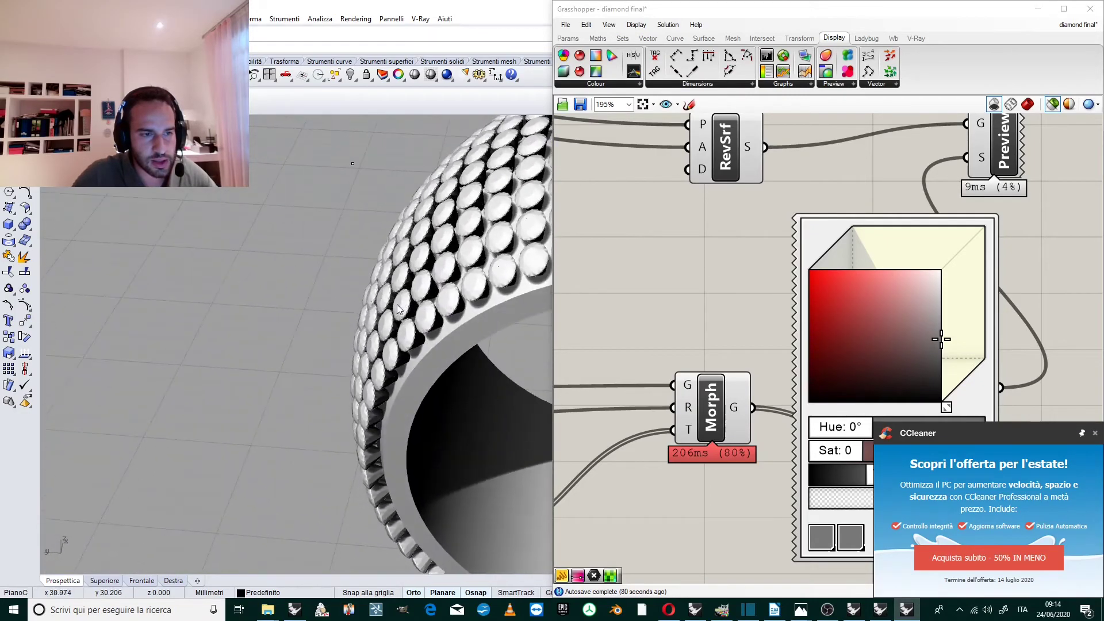
# - Review the whole baked ring's outer surface and diamond rows from several angles
pyautogui.scroll(-9, 443, 334)
pyautogui.moveTo(443, 322); pyautogui.dragTo(497, 304, button='right')
pyautogui.scroll(3, 497, 303)
pyautogui.scroll(4, 497, 304)
pyautogui.moveTo(322, 293); pyautogui.dragTo(512, 266, button='right')
pyautogui.scroll(-5, 373, 211)
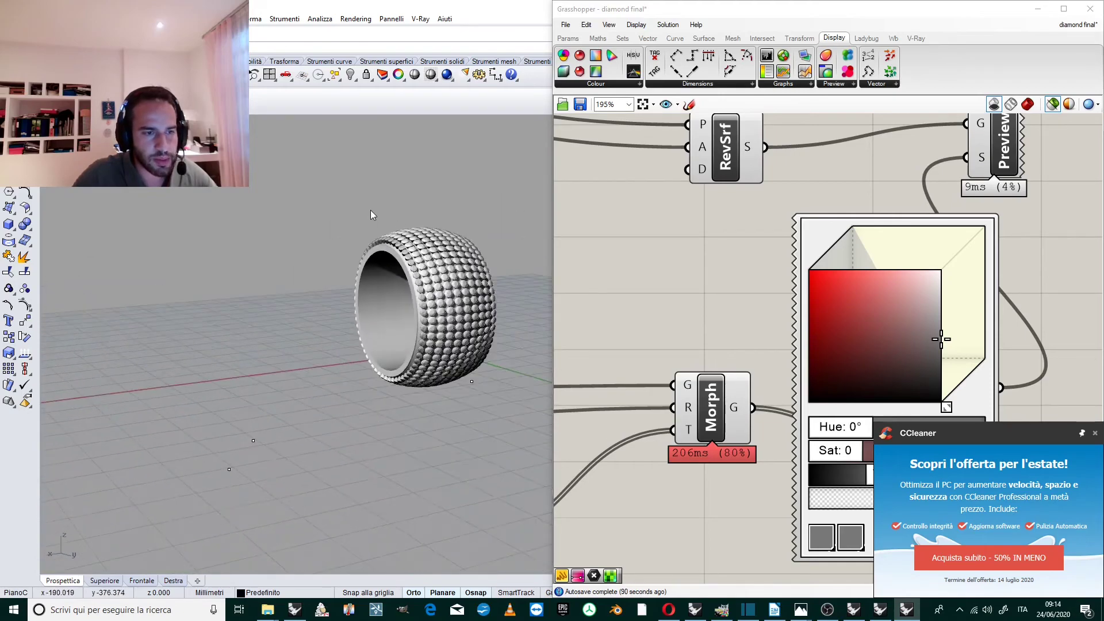
pyautogui.scroll(5, 380, 216)
pyautogui.moveTo(402, 216); pyautogui.dragTo(416, 196, button='right')
pyautogui.scroll(-4, 423, 202)
pyautogui.scroll(7, 479, 243)
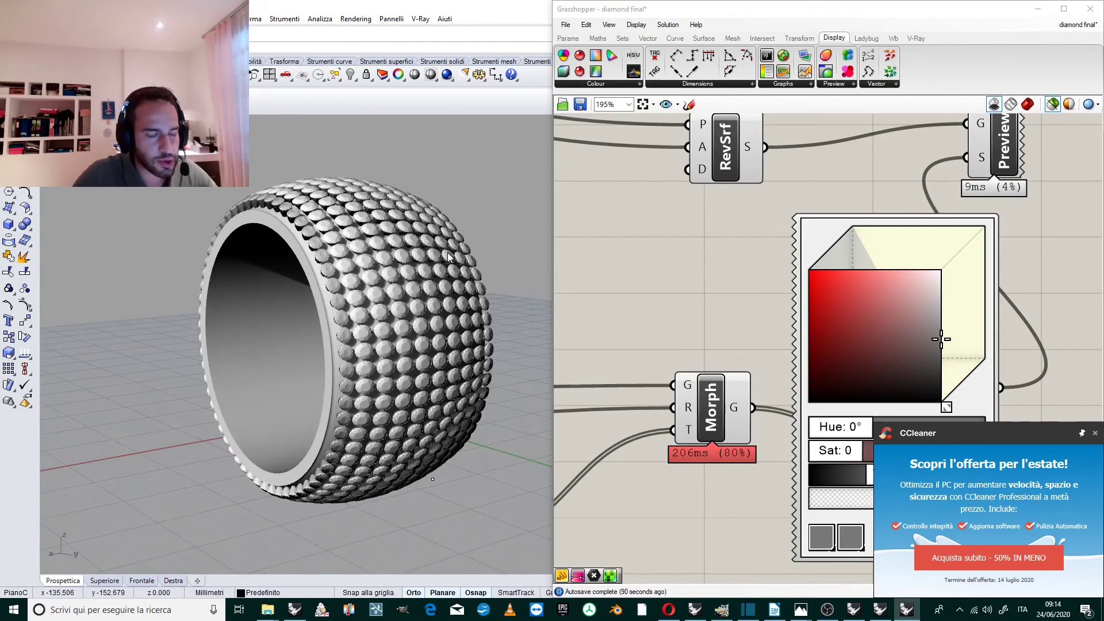